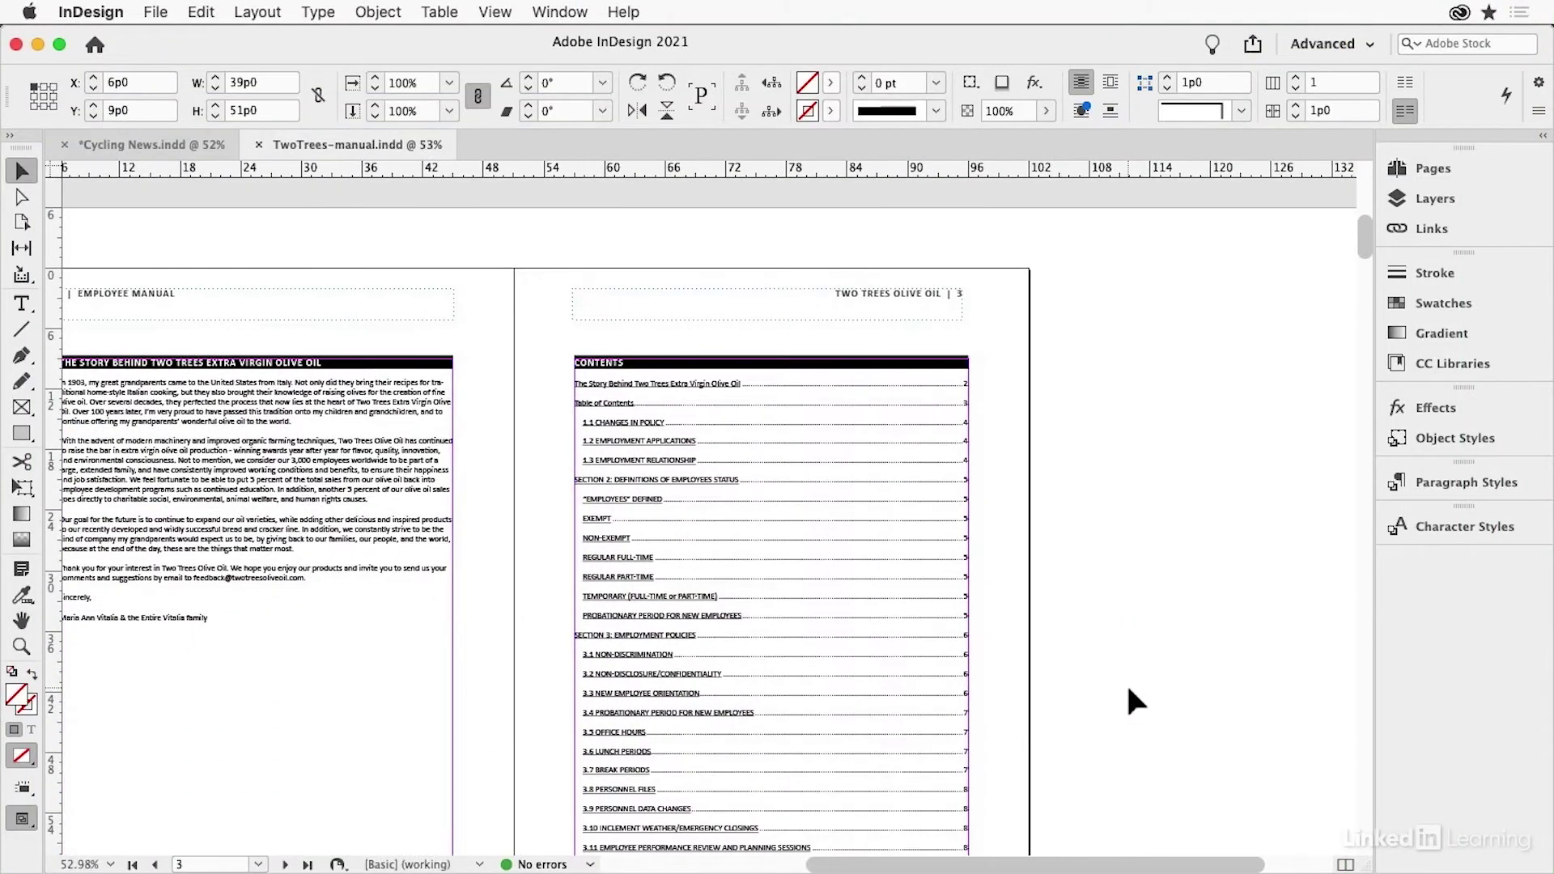
Scroll through the TwoTrees manual, then switch to the Cycling News newsletter and browse it
{"action": "scroll", "coordinate": [1128, 689], "scroll_direction": "down", "scroll_amount": 15}
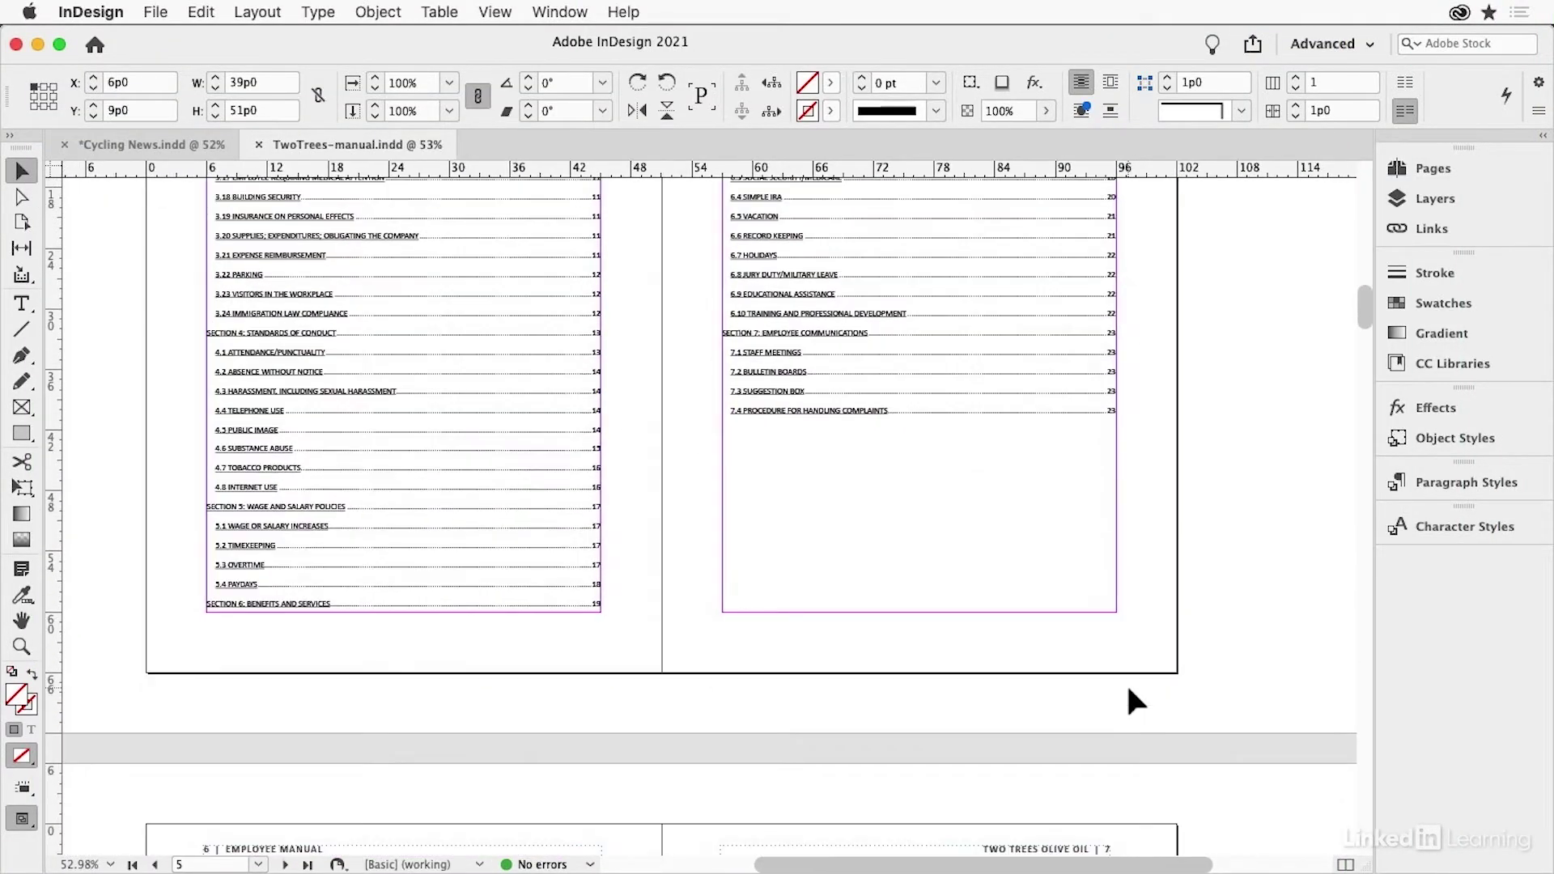
{"action": "scroll", "coordinate": [1134, 701], "scroll_direction": "down", "scroll_amount": 15}
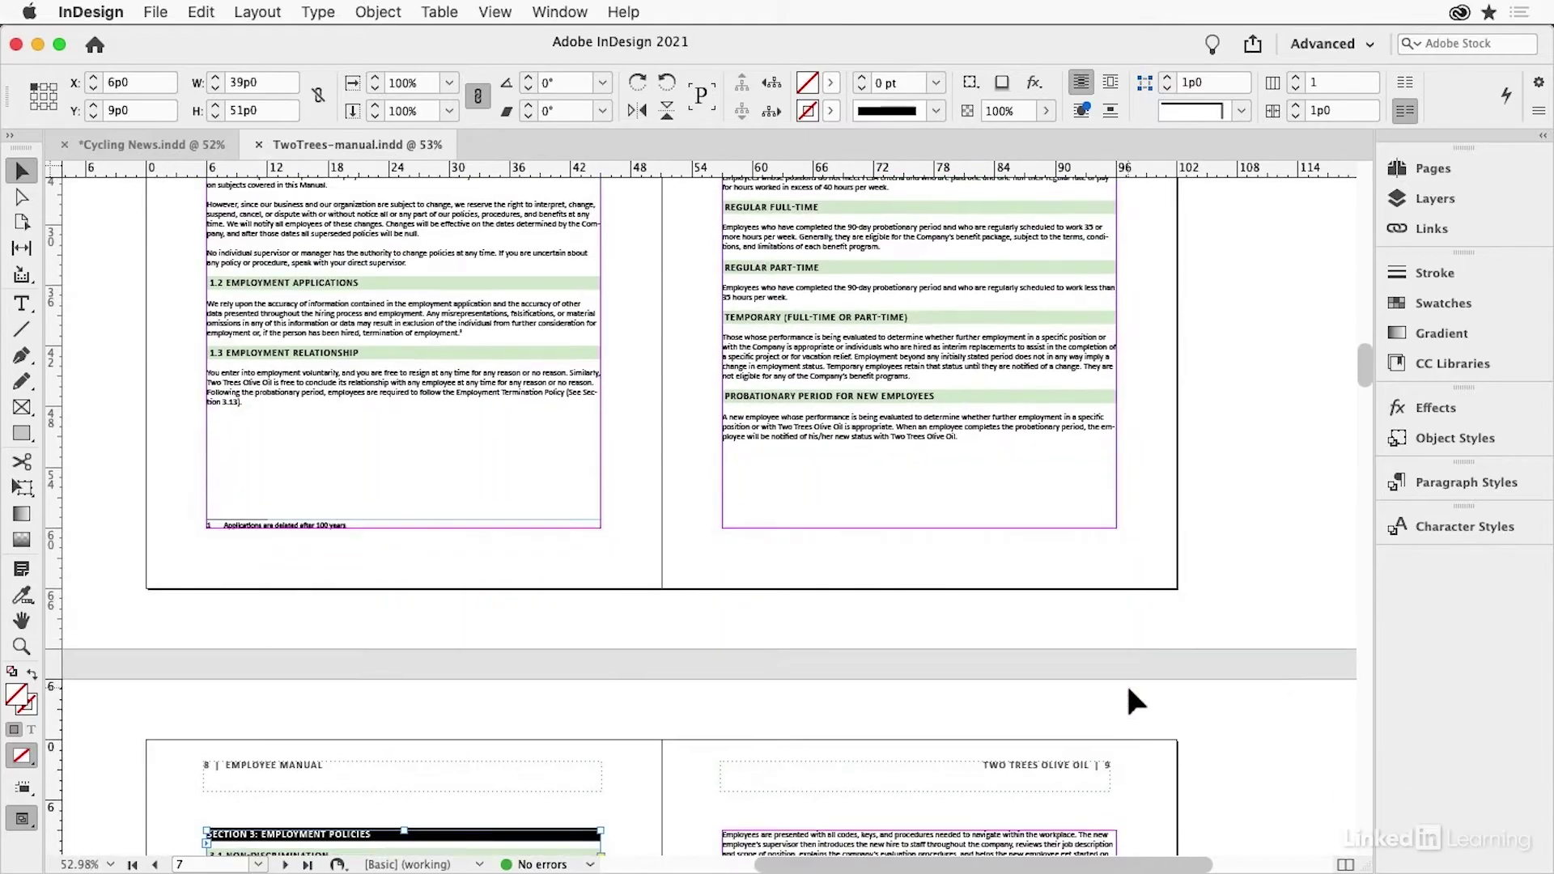
{"action": "scroll", "coordinate": [1127, 689], "scroll_direction": "up", "scroll_amount": 20}
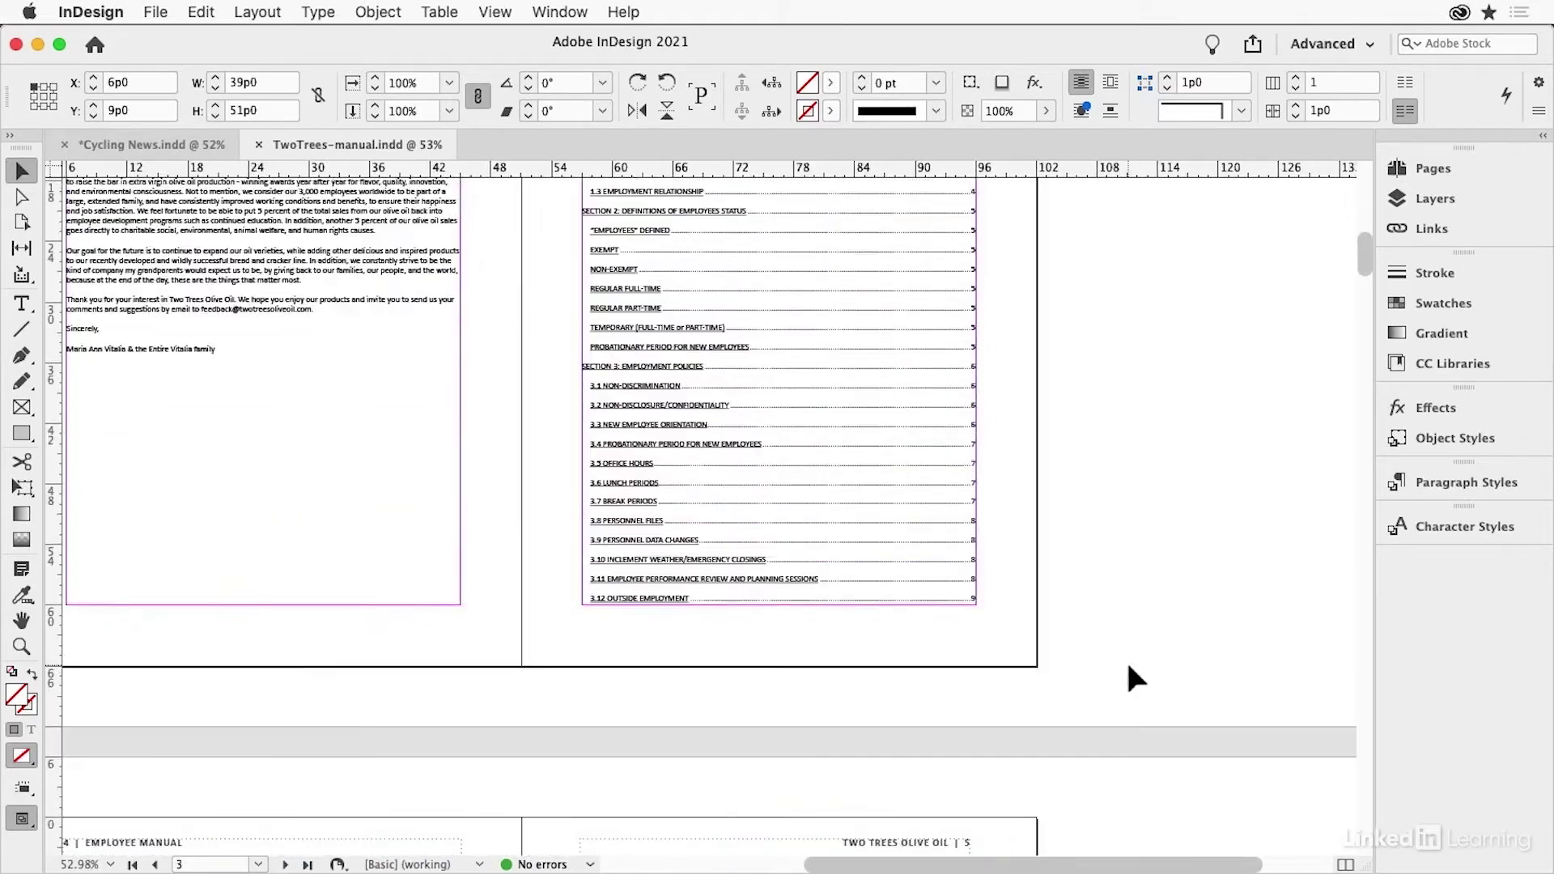
{"action": "scroll", "coordinate": [1128, 666], "scroll_direction": "up", "scroll_amount": 10}
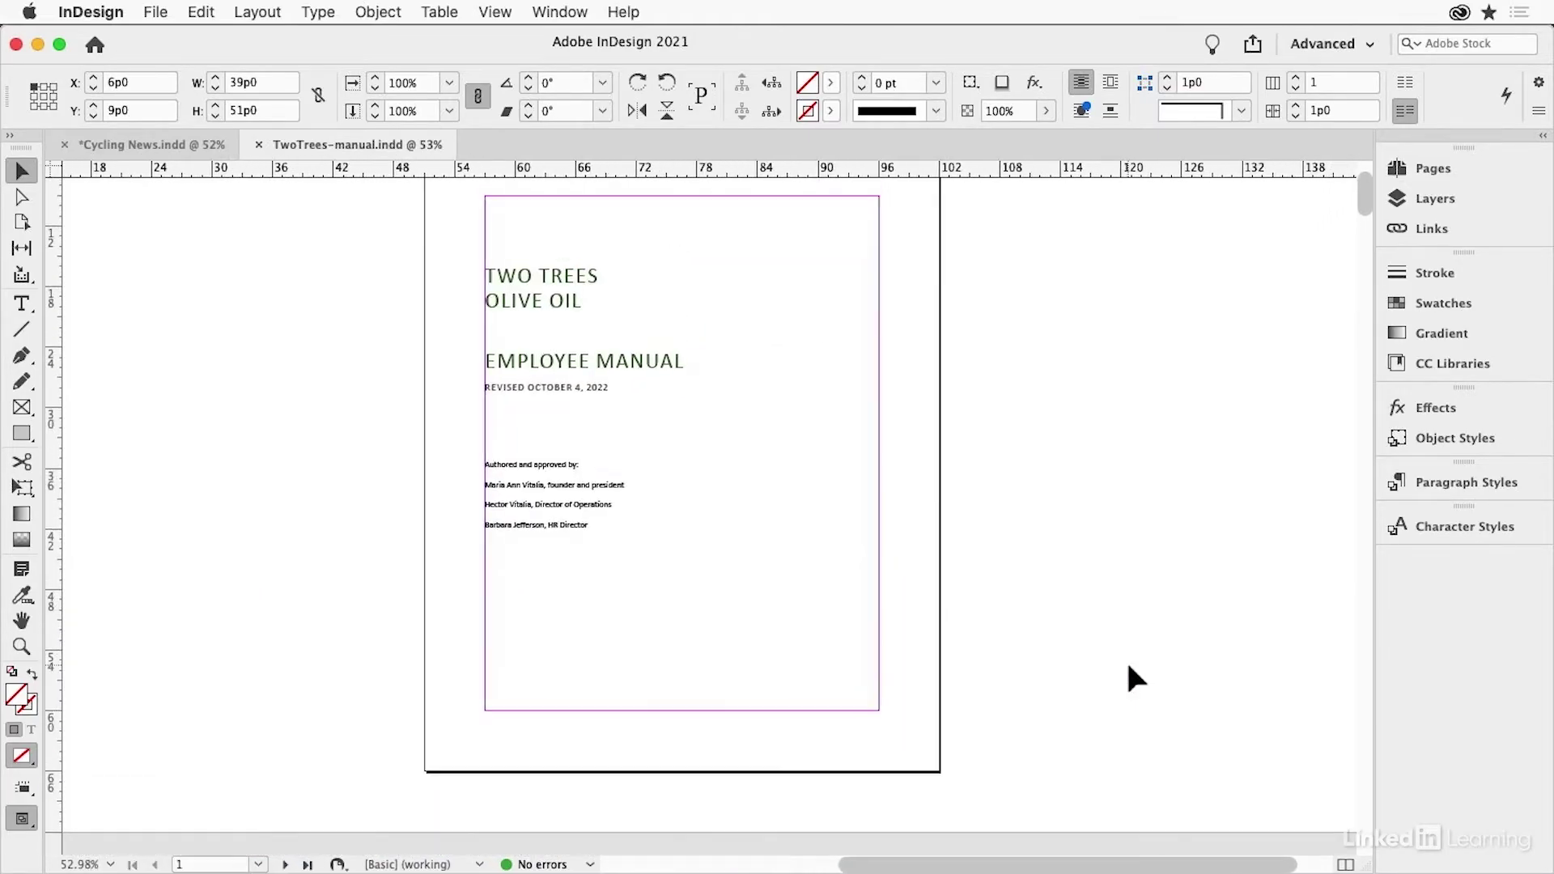
{"action": "scroll", "coordinate": [1128, 666], "scroll_direction": "up", "scroll_amount": 2}
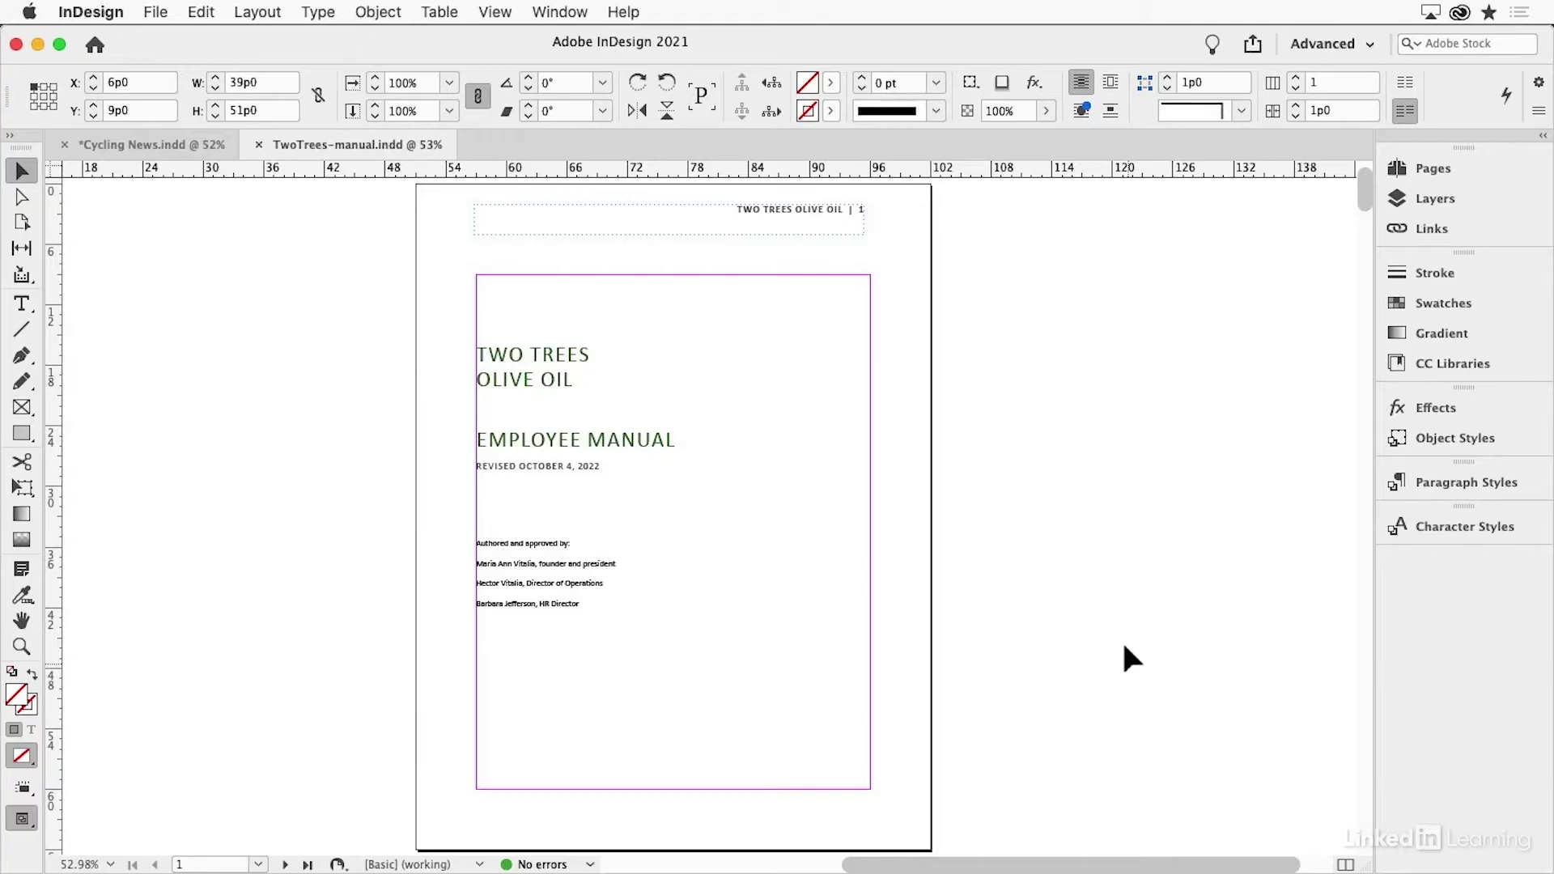
{"action": "scroll", "coordinate": [1119, 607], "scroll_direction": "down", "scroll_amount": 3}
{"action": "left_click", "coordinate": [152, 143]}
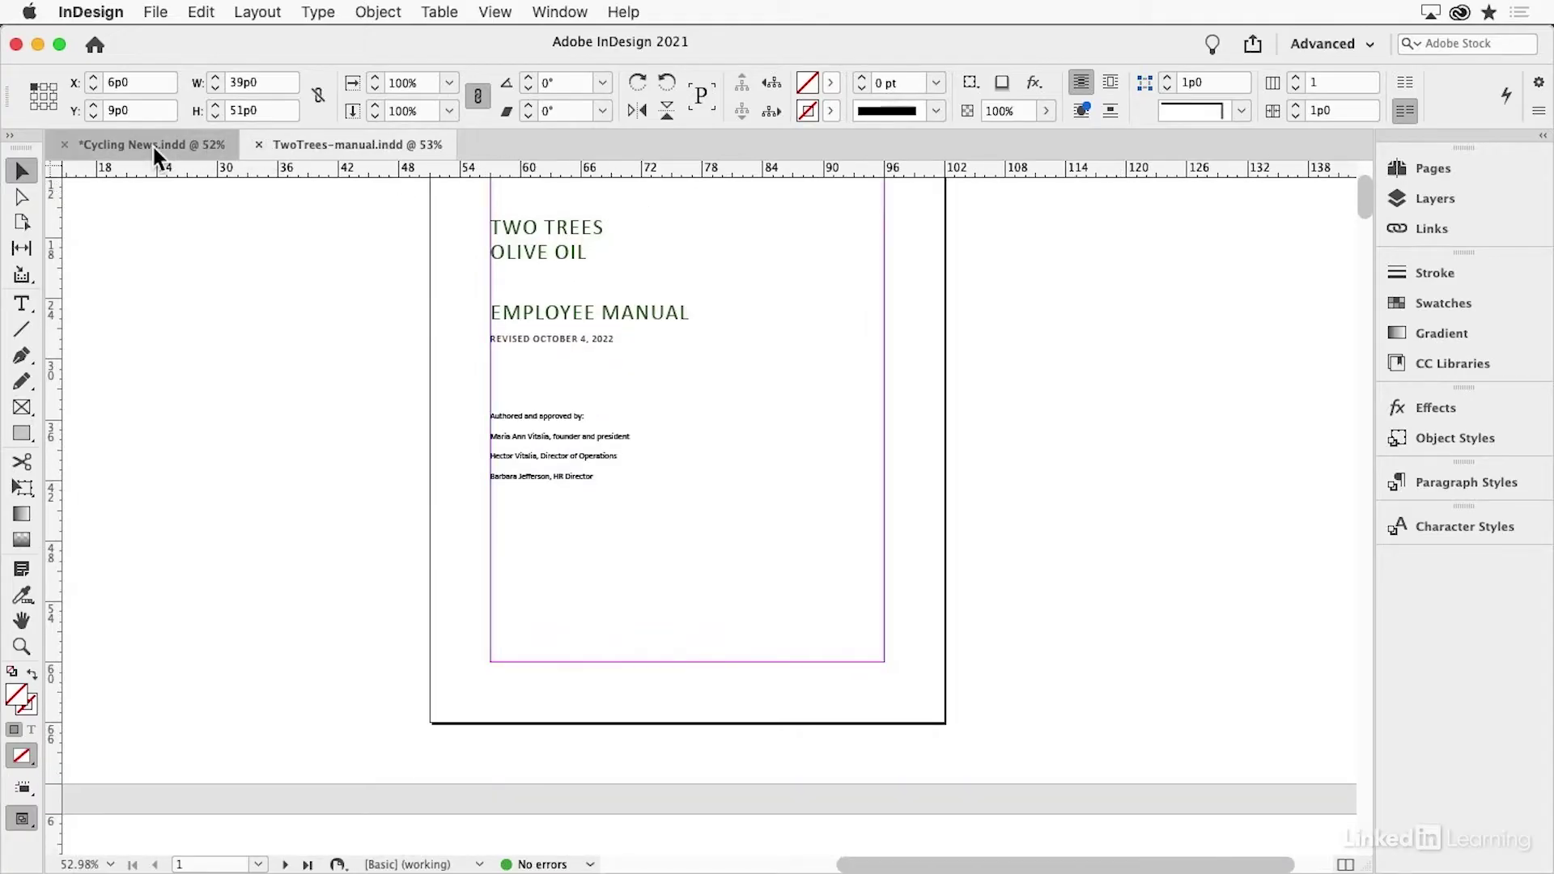
{"action": "scroll", "coordinate": [938, 500], "scroll_direction": "down", "scroll_amount": 15}
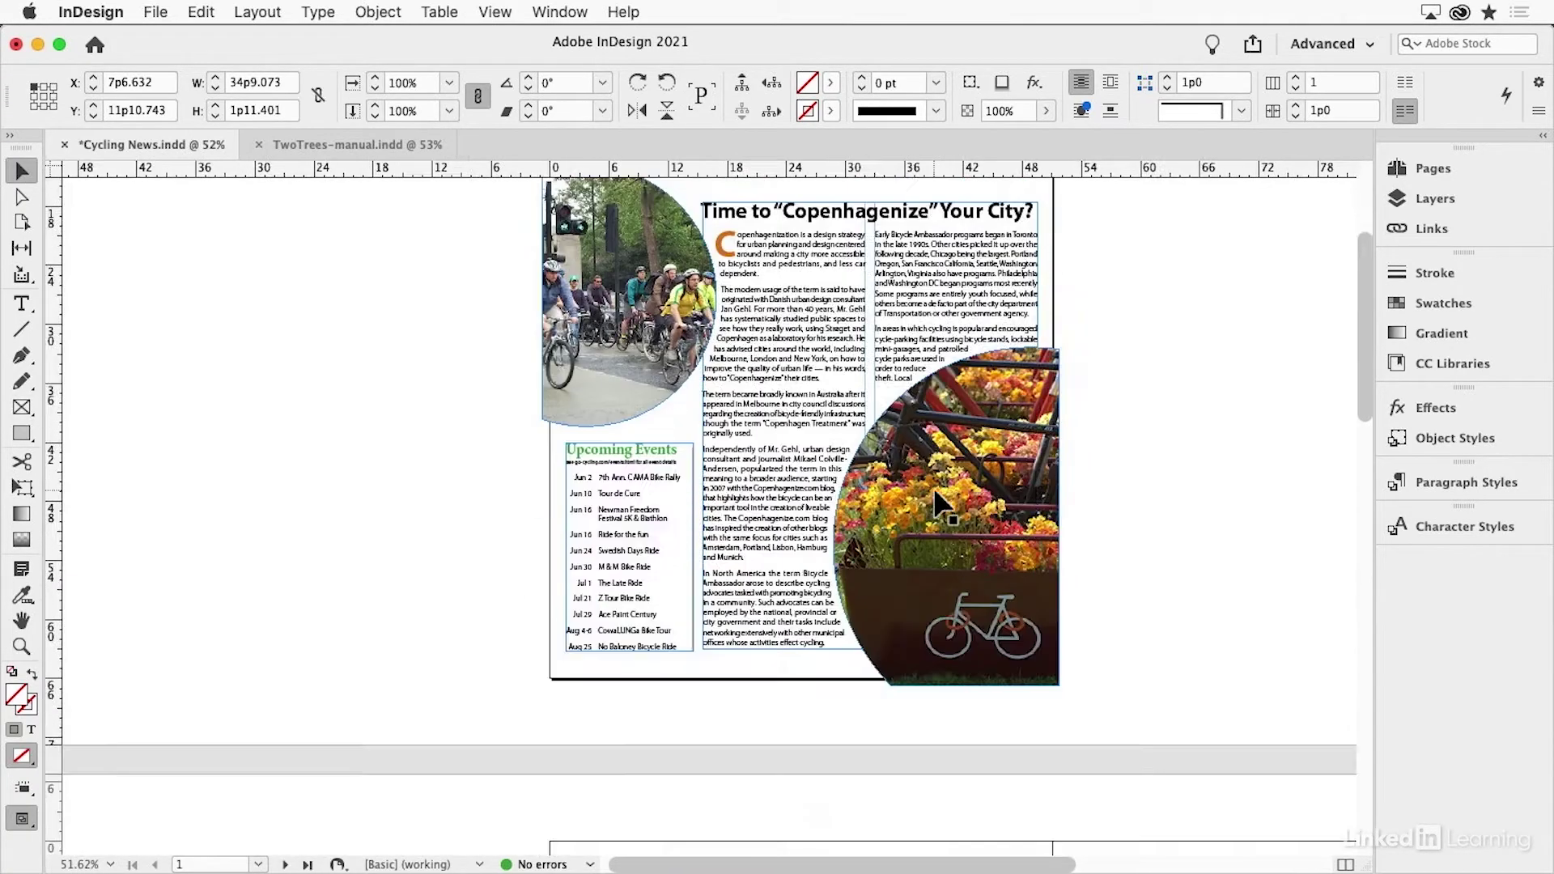
{"action": "scroll", "coordinate": [938, 501], "scroll_direction": "down", "scroll_amount": 5}
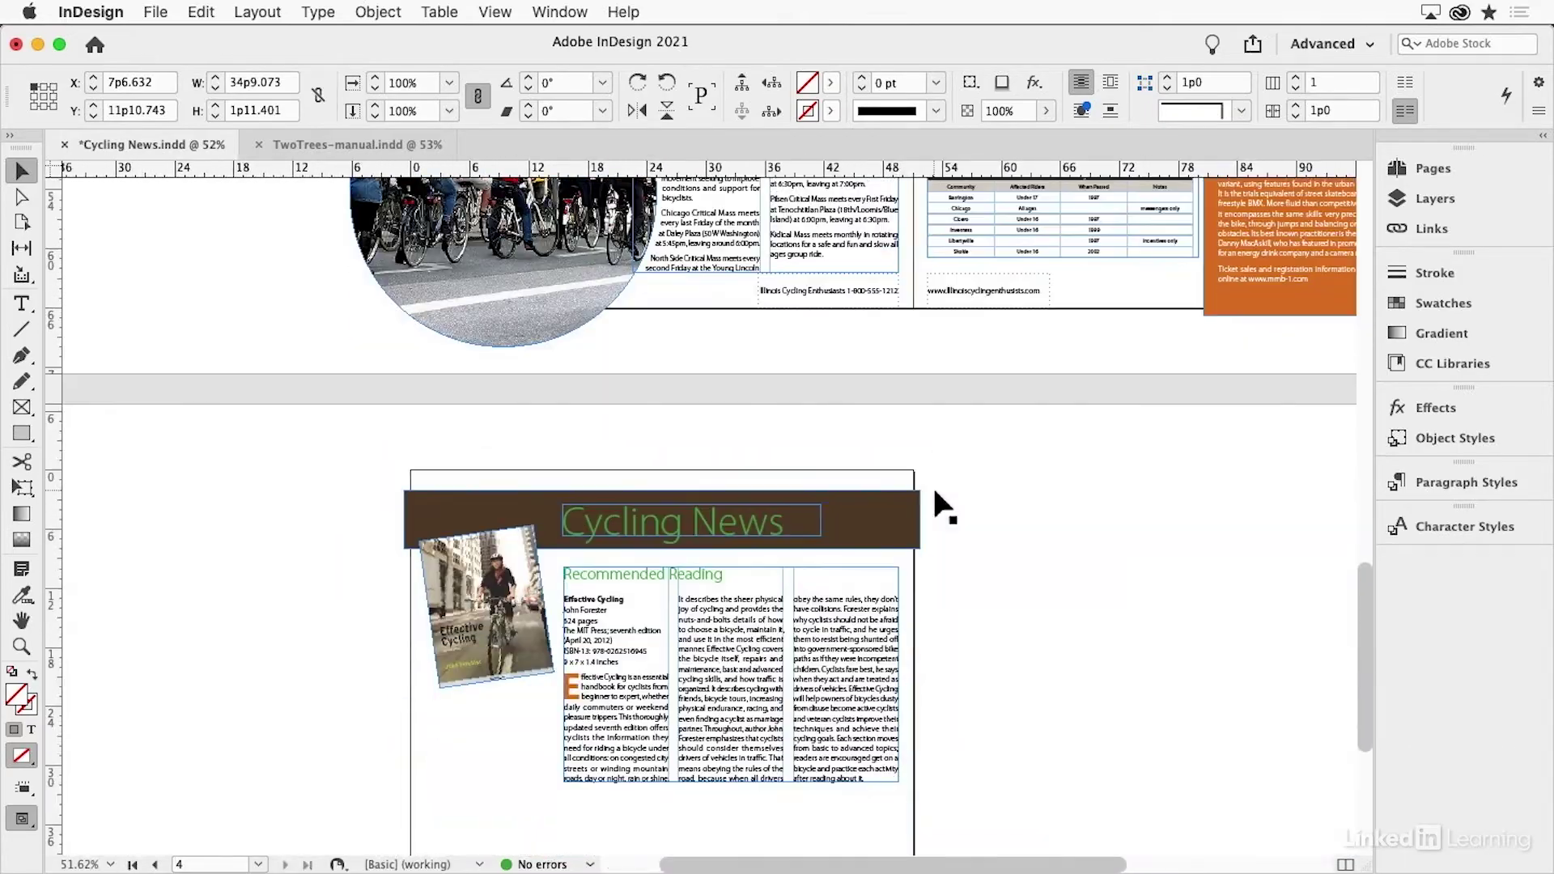
{"action": "scroll", "coordinate": [937, 500], "scroll_direction": "up", "scroll_amount": 20}
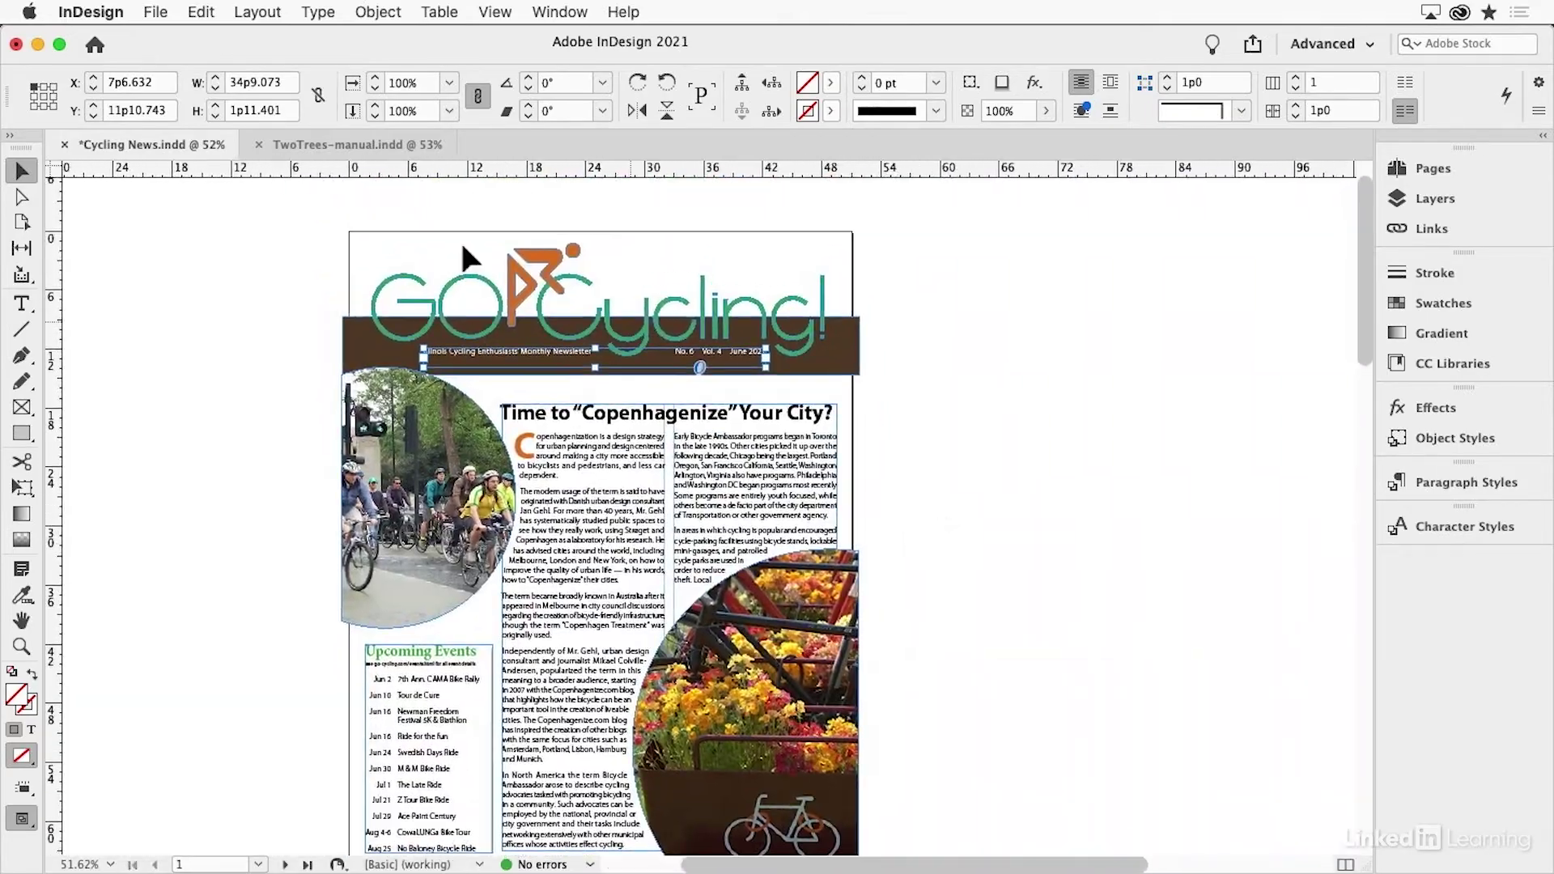
Return to the TwoTrees employee manual and scroll around its pages
{"action": "left_click", "coordinate": [342, 146]}
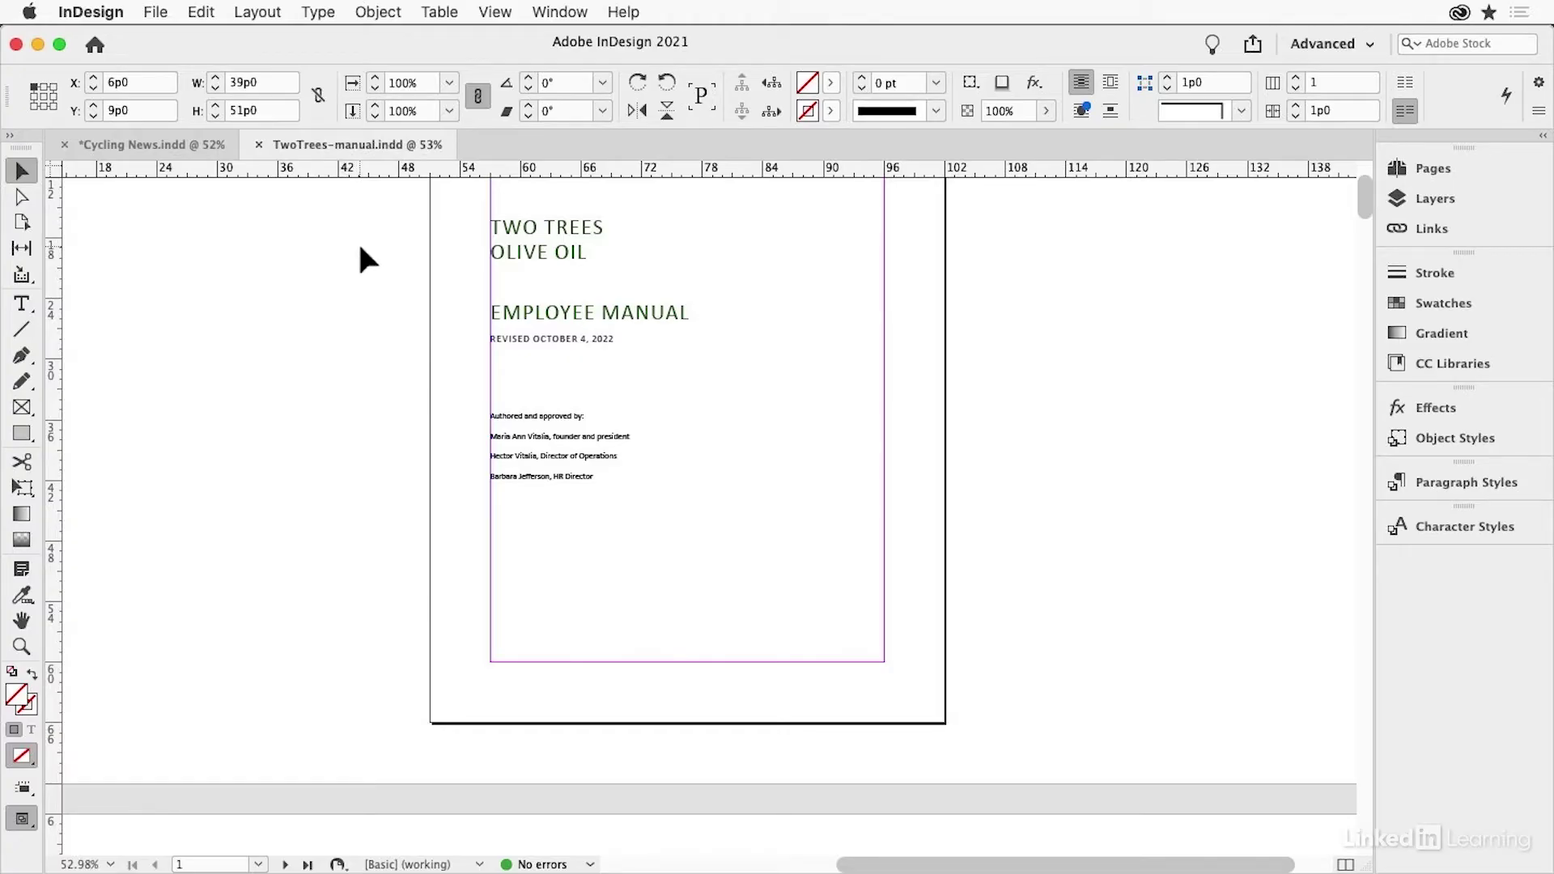
{"action": "scroll", "coordinate": [360, 248], "scroll_direction": "down", "scroll_amount": 15}
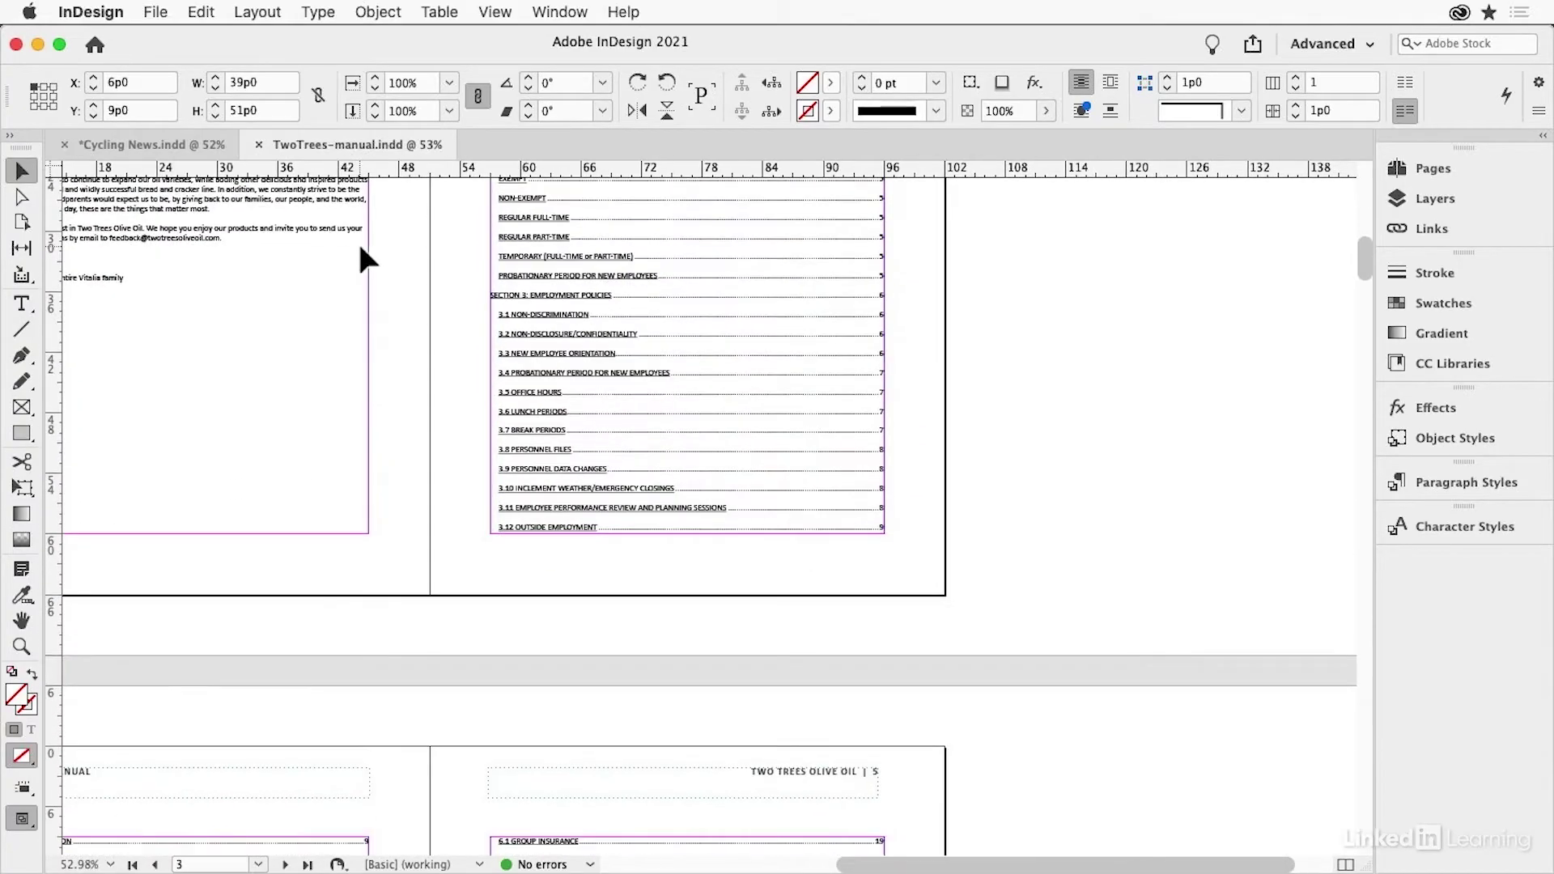
{"action": "scroll", "coordinate": [361, 250], "scroll_direction": "up", "scroll_amount": 3}
{"action": "scroll", "coordinate": [361, 249], "scroll_direction": "left", "scroll_amount": 5}
{"action": "scroll", "coordinate": [361, 250], "scroll_direction": "right", "scroll_amount": 2}
{"action": "scroll", "coordinate": [361, 249], "scroll_direction": "up", "scroll_amount": 10}
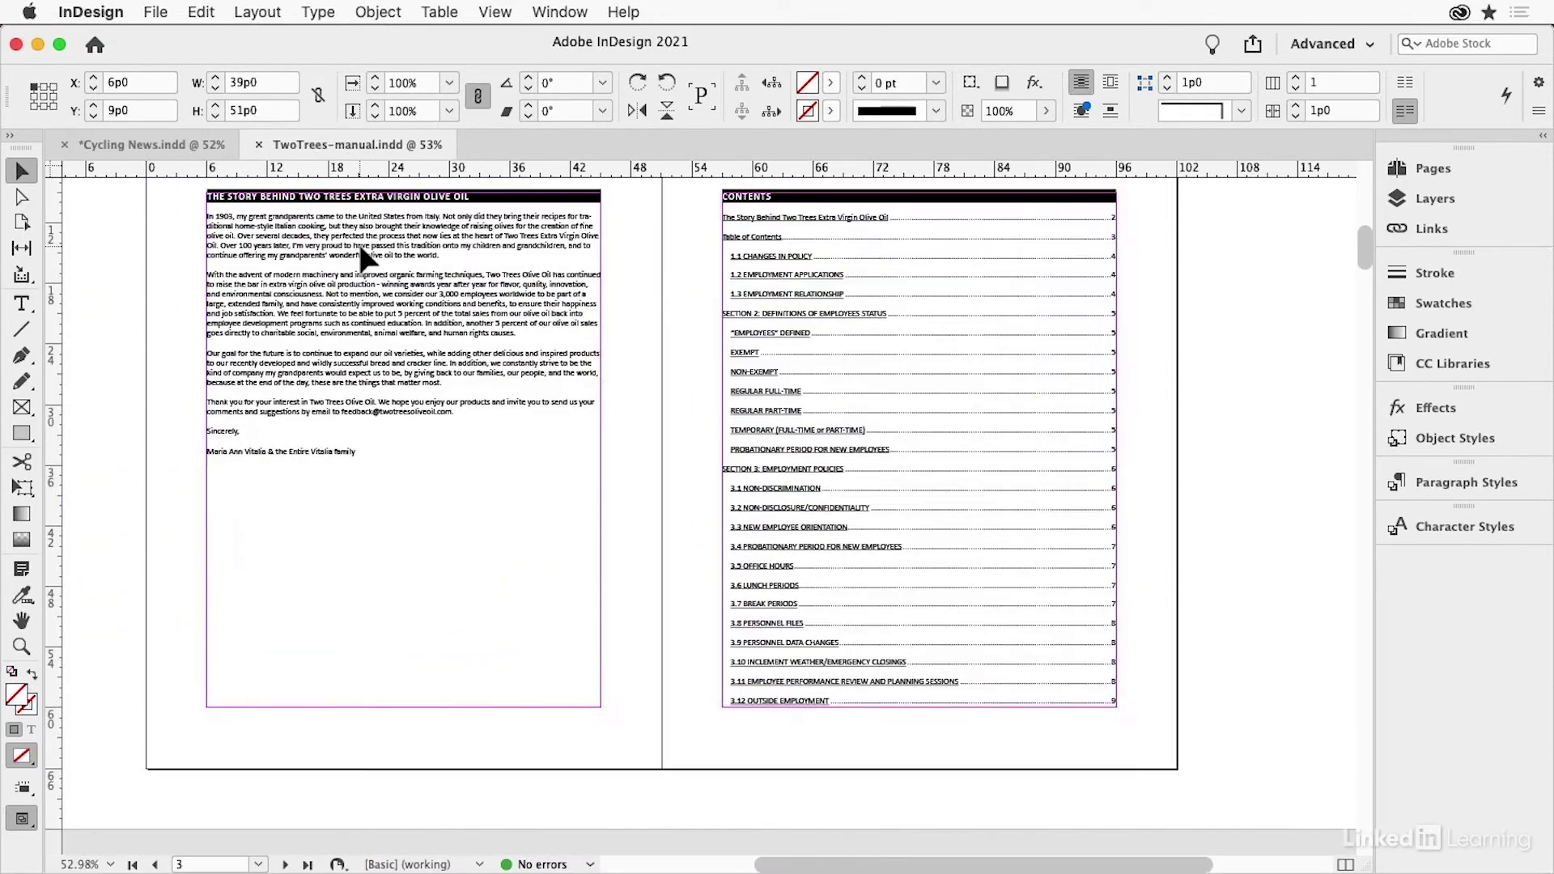
{"action": "scroll", "coordinate": [361, 249], "scroll_direction": "up", "scroll_amount": 5}
{"action": "scroll", "coordinate": [361, 249], "scroll_direction": "right", "scroll_amount": 2}
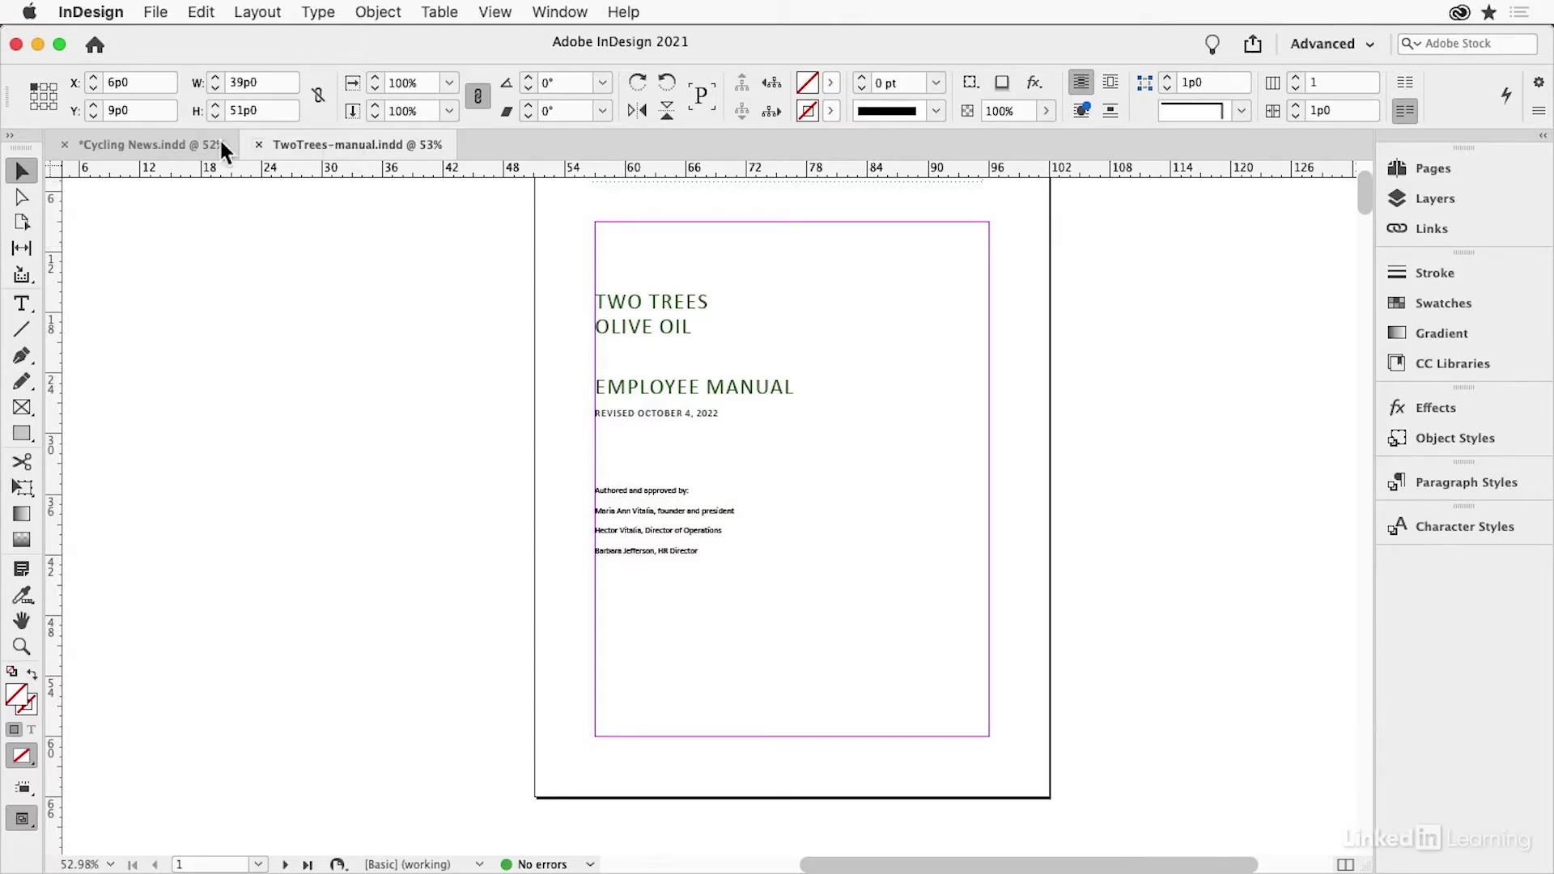
Switch to Cycling News and select the Equipment Check frame on the page 2–3 spread
{"action": "left_click", "coordinate": [131, 144]}
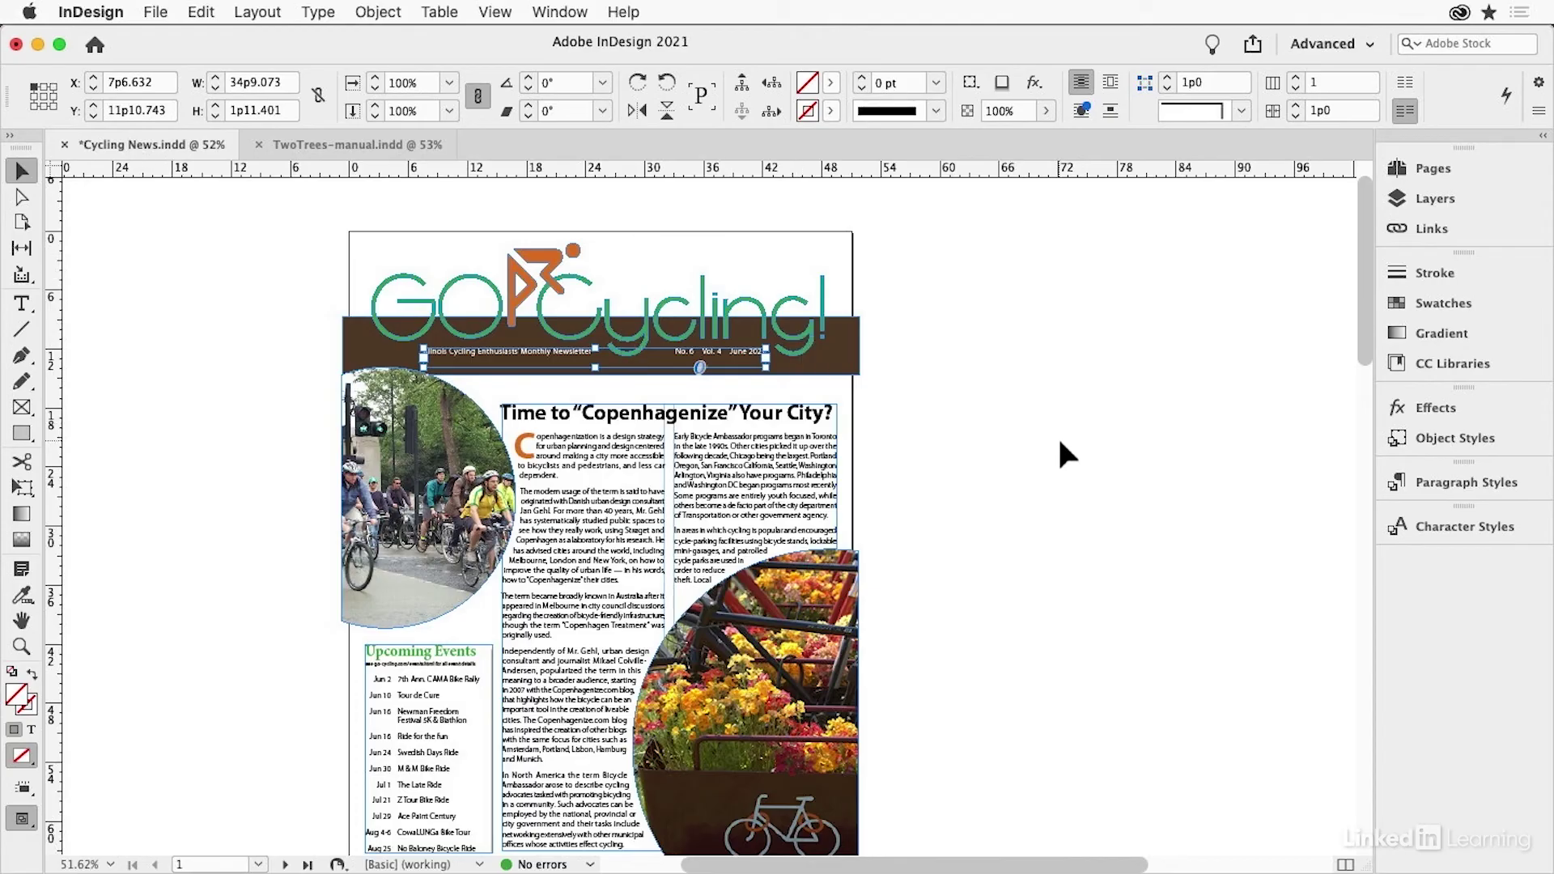
{"action": "scroll", "coordinate": [1195, 484], "scroll_direction": "down", "scroll_amount": 10}
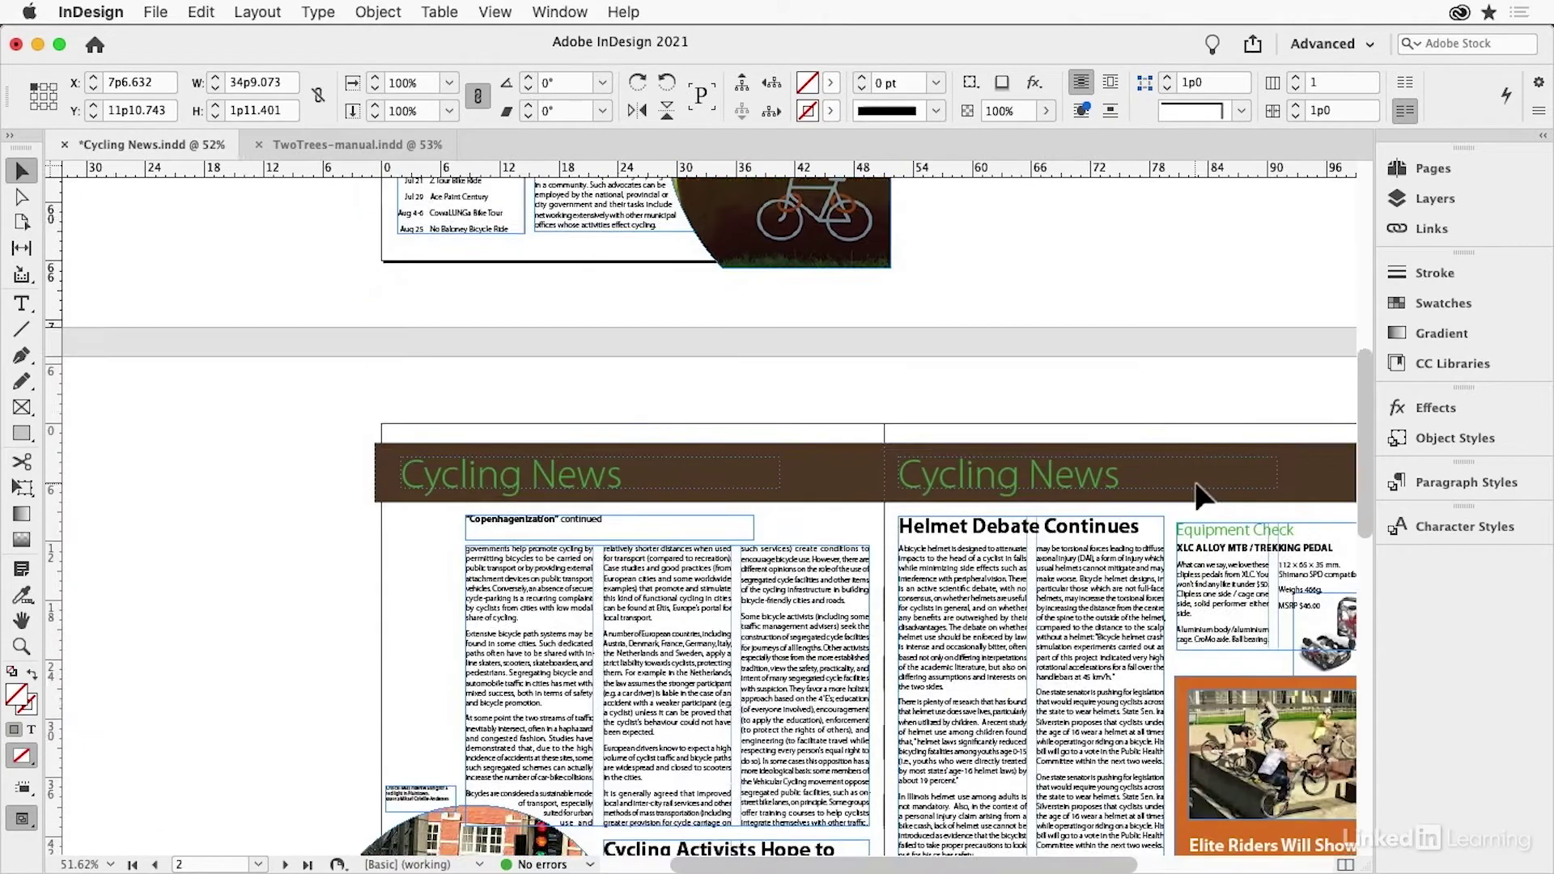
{"action": "scroll", "coordinate": [1195, 480], "scroll_direction": "down", "scroll_amount": 3}
{"action": "left_click", "coordinate": [1257, 396]}
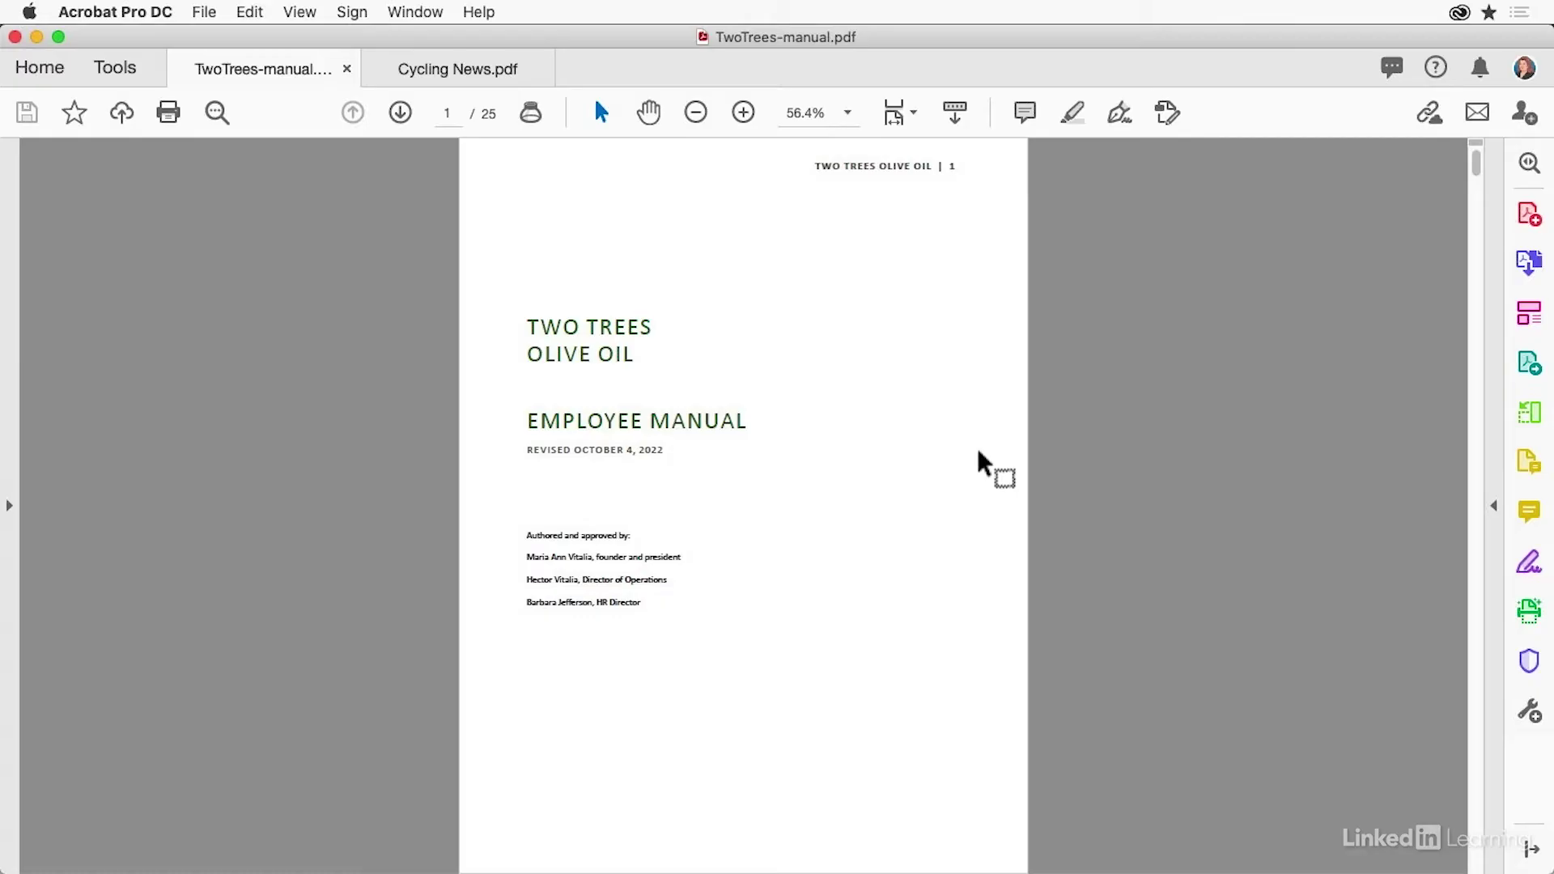
Scroll the manual PDF, glance at Cycling News.pdf, and return to TwoTrees-manual.pdf
{"action": "scroll", "coordinate": [688, 384], "scroll_direction": "down", "scroll_amount": 15}
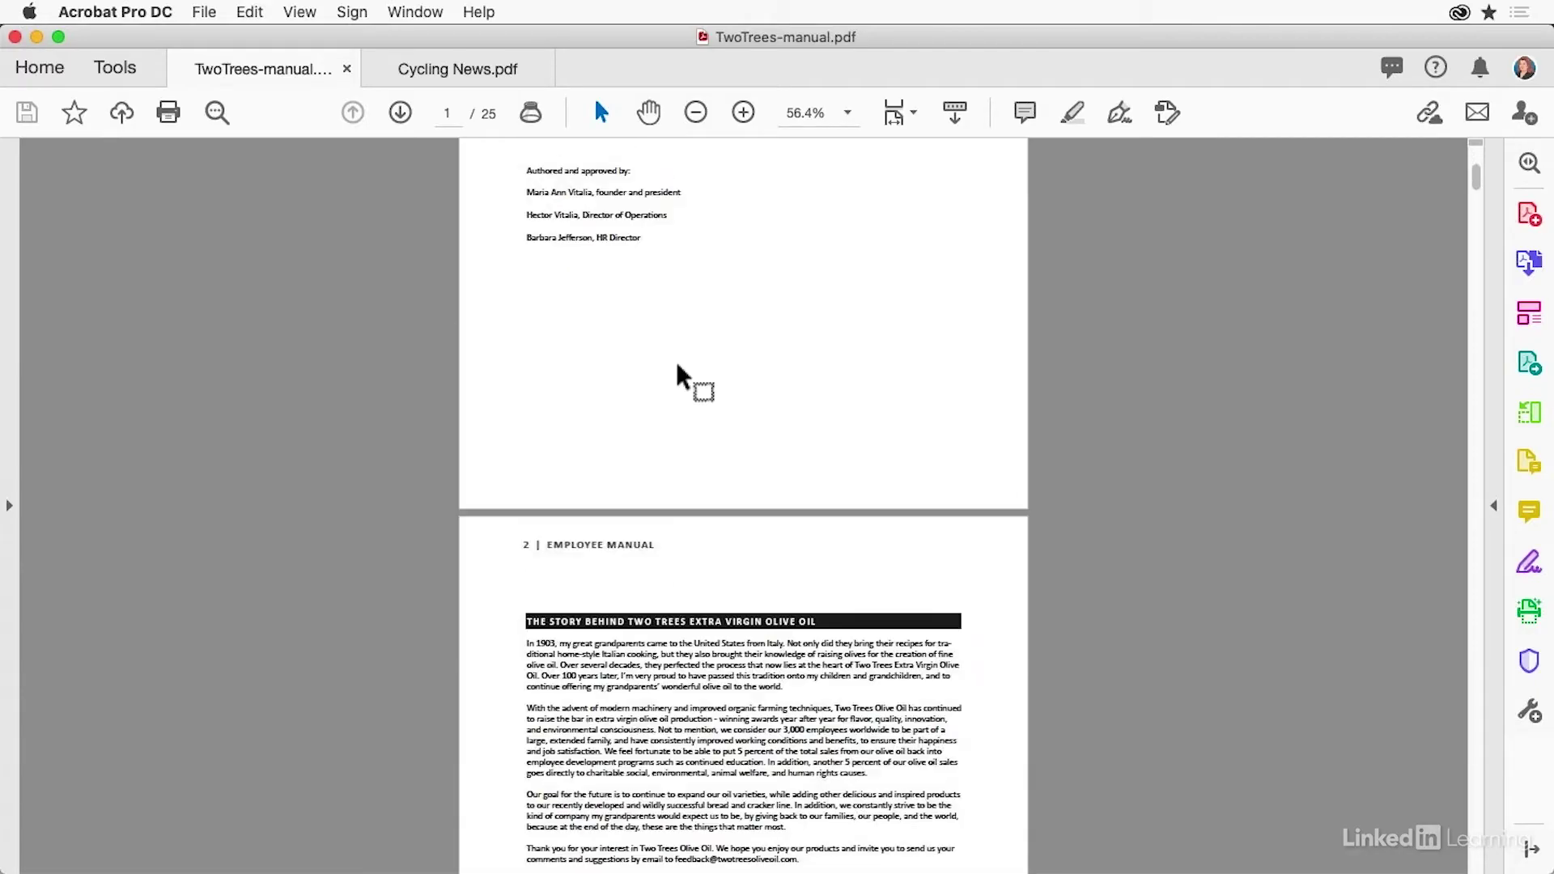
{"action": "scroll", "coordinate": [677, 366], "scroll_direction": "down", "scroll_amount": 20}
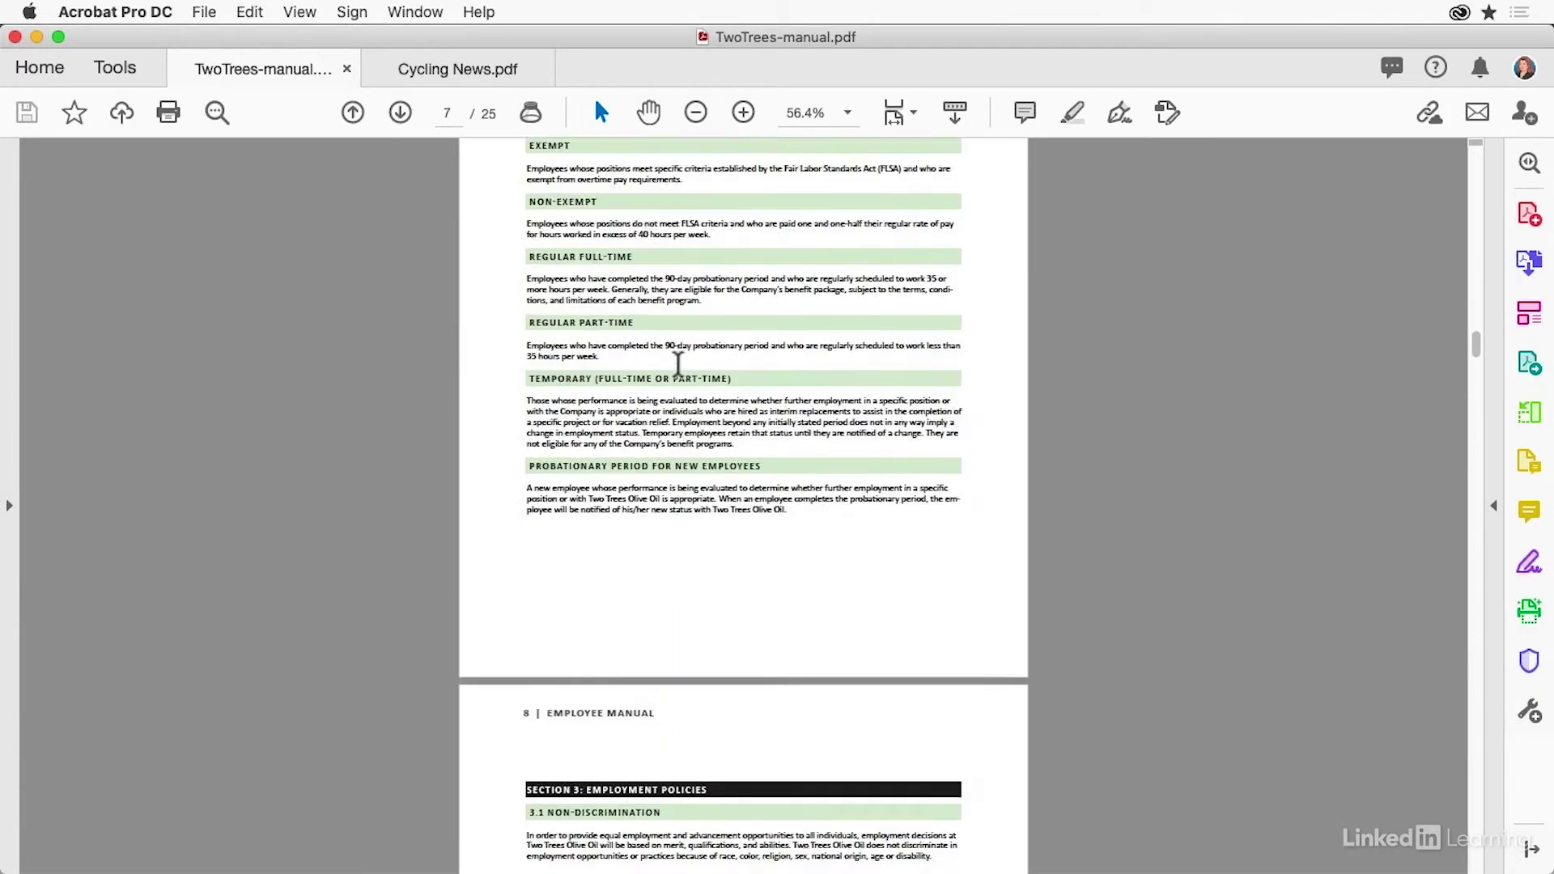
{"action": "scroll", "coordinate": [678, 366], "scroll_direction": "up", "scroll_amount": 5}
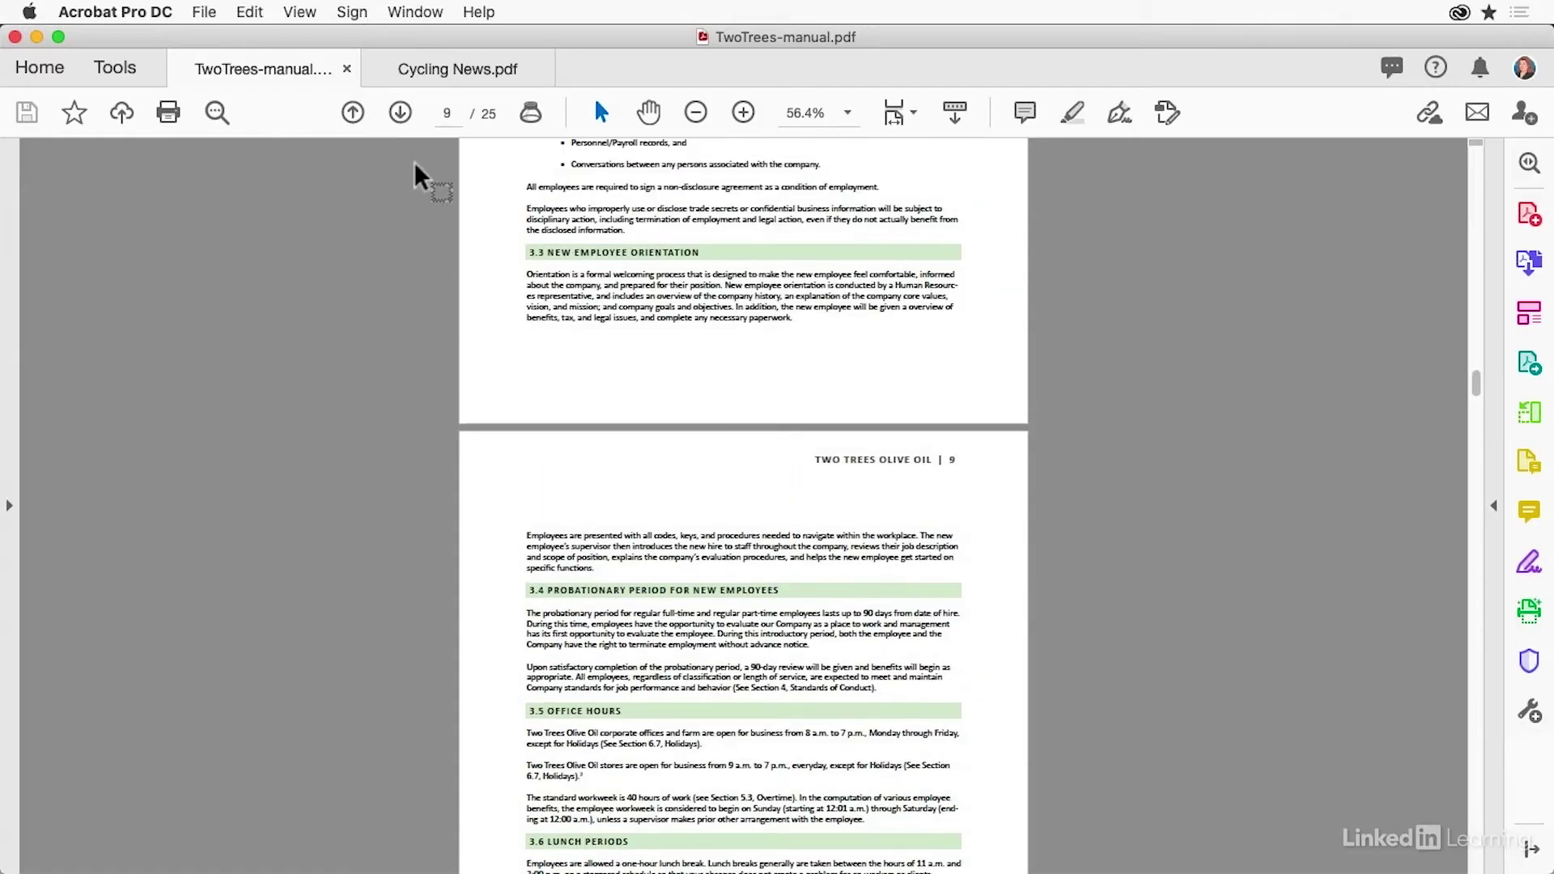
{"action": "left_click", "coordinate": [447, 81]}
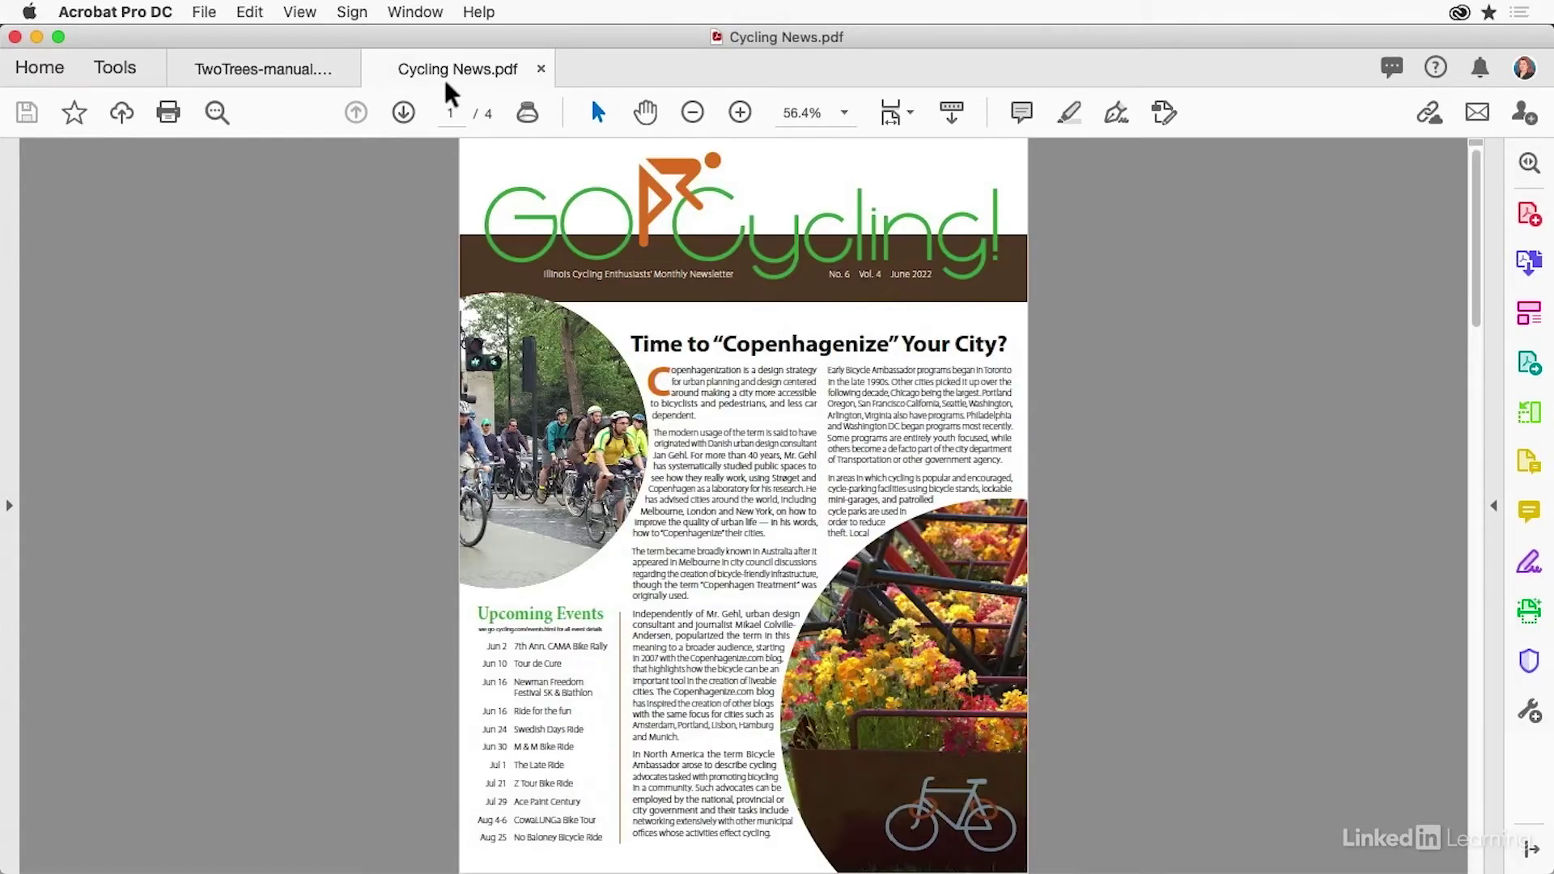
{"action": "left_click", "coordinate": [264, 70]}
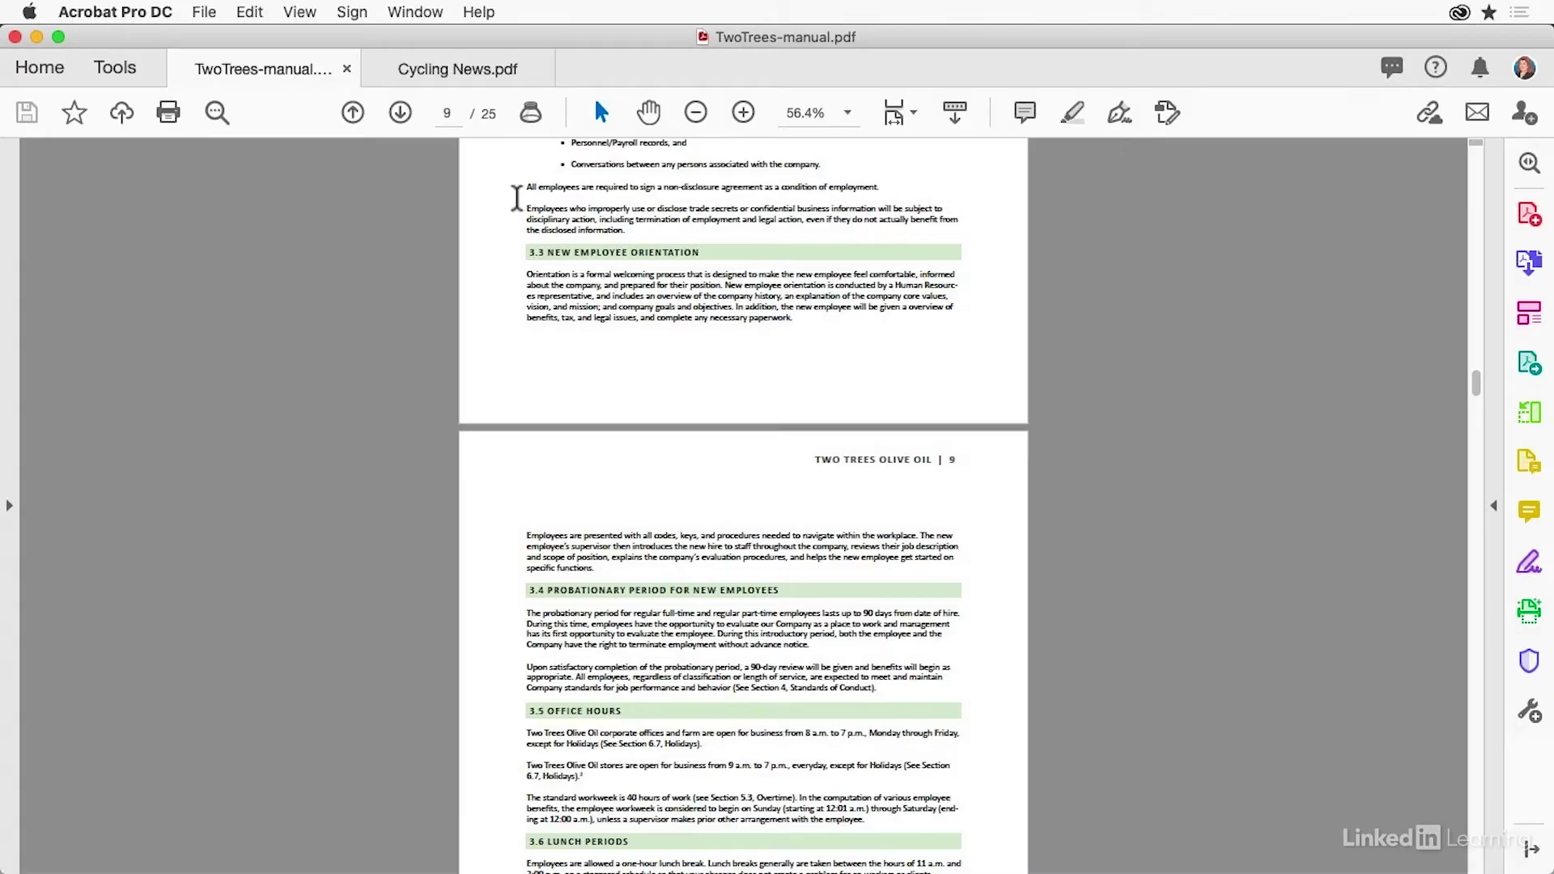
Choose File > Export To > Microsoft Word for the TwoTrees manual
{"action": "left_click", "coordinate": [202, 15]}
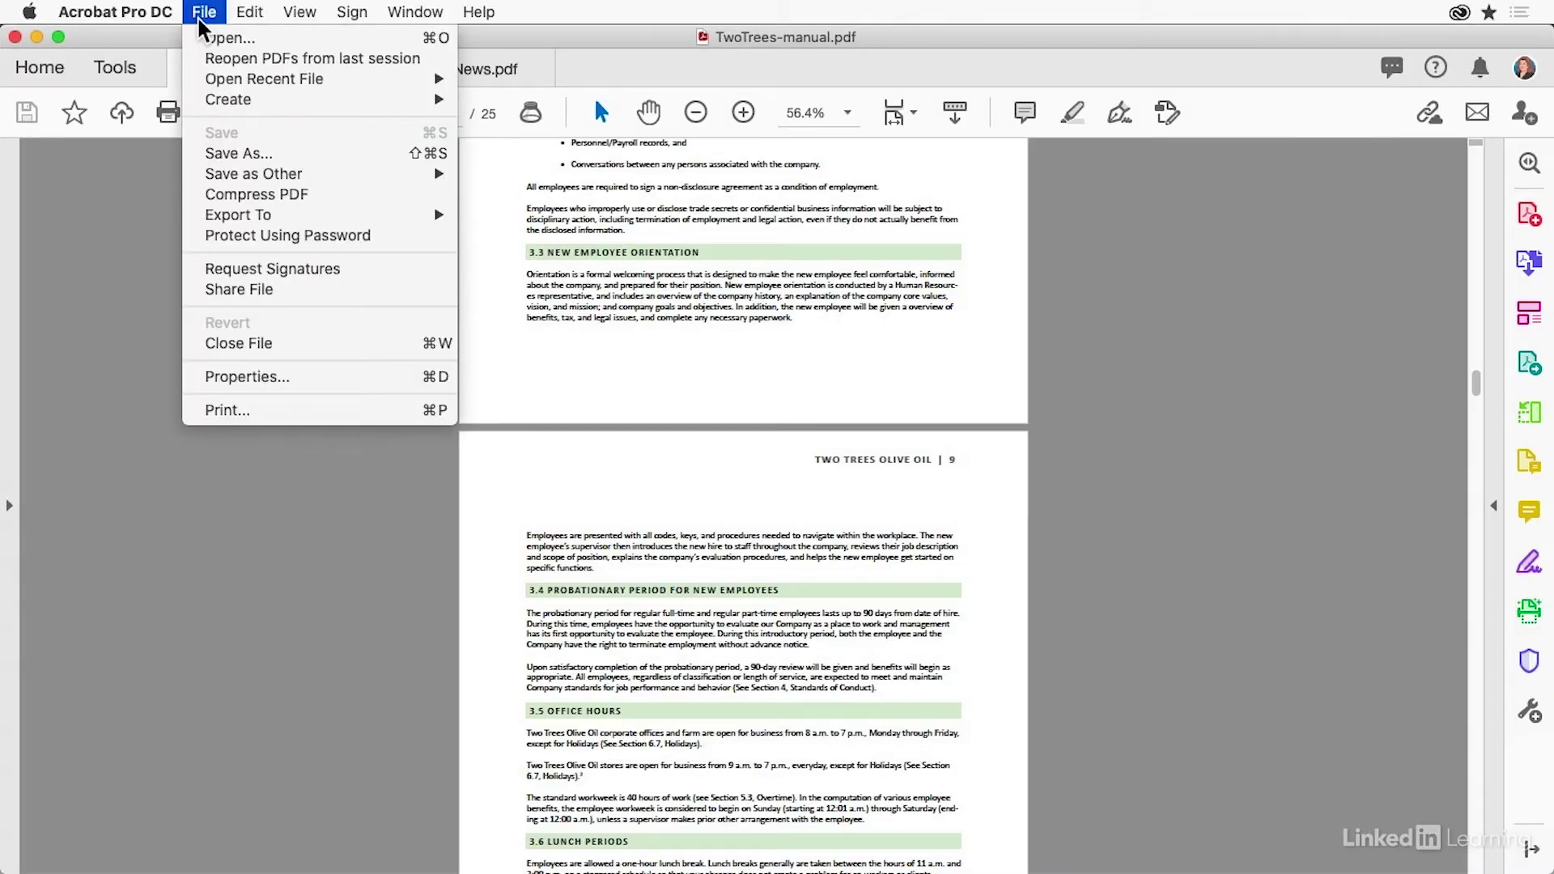
{"action": "mouse_move", "coordinate": [235, 217]}
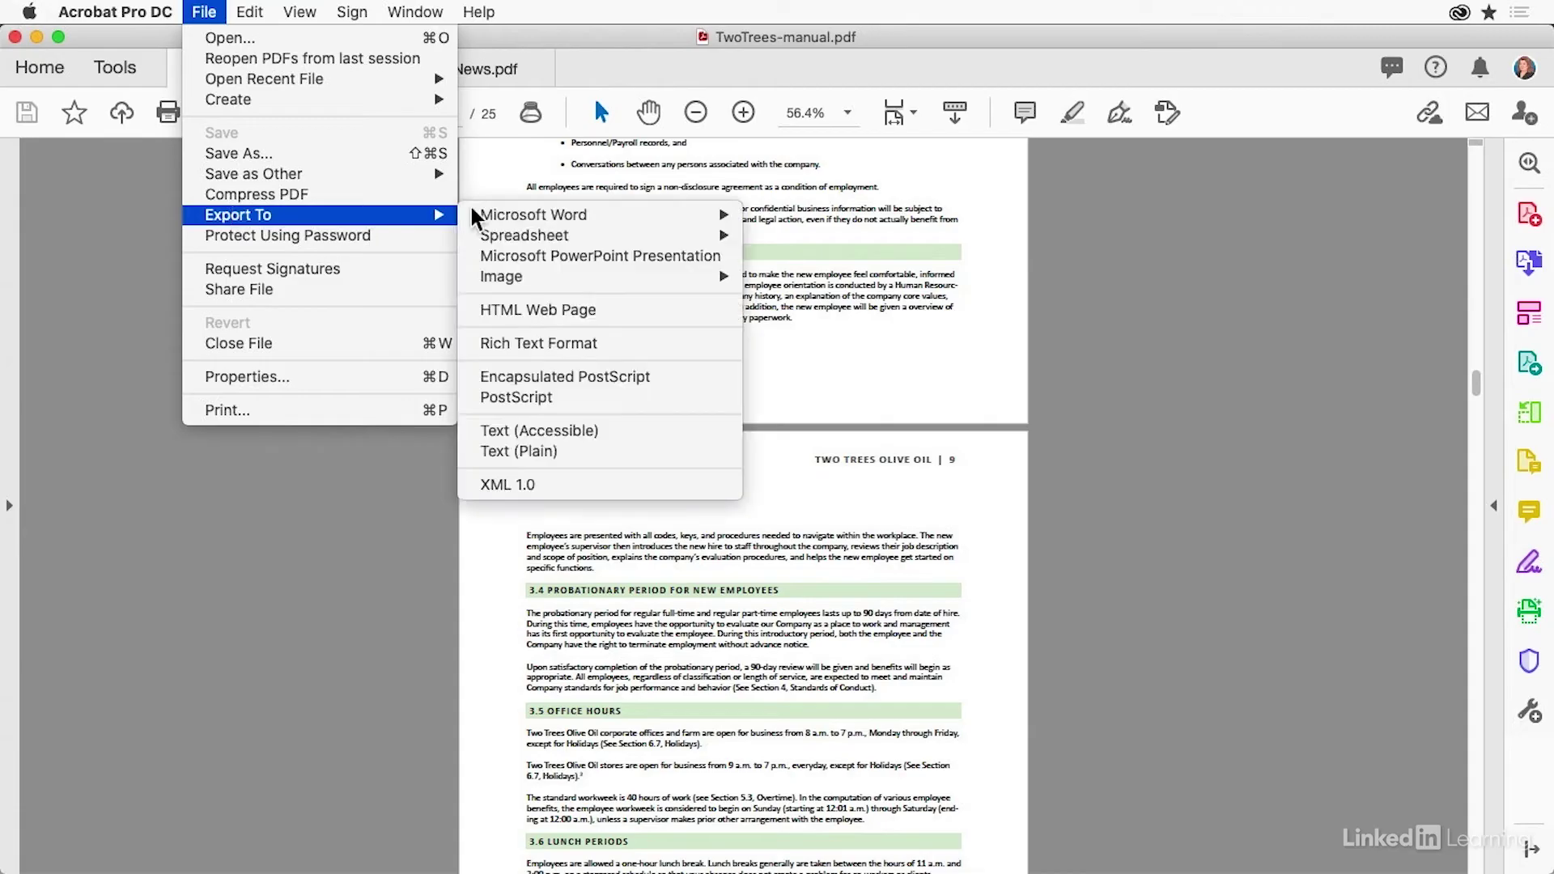
{"action": "mouse_move", "coordinate": [567, 215]}
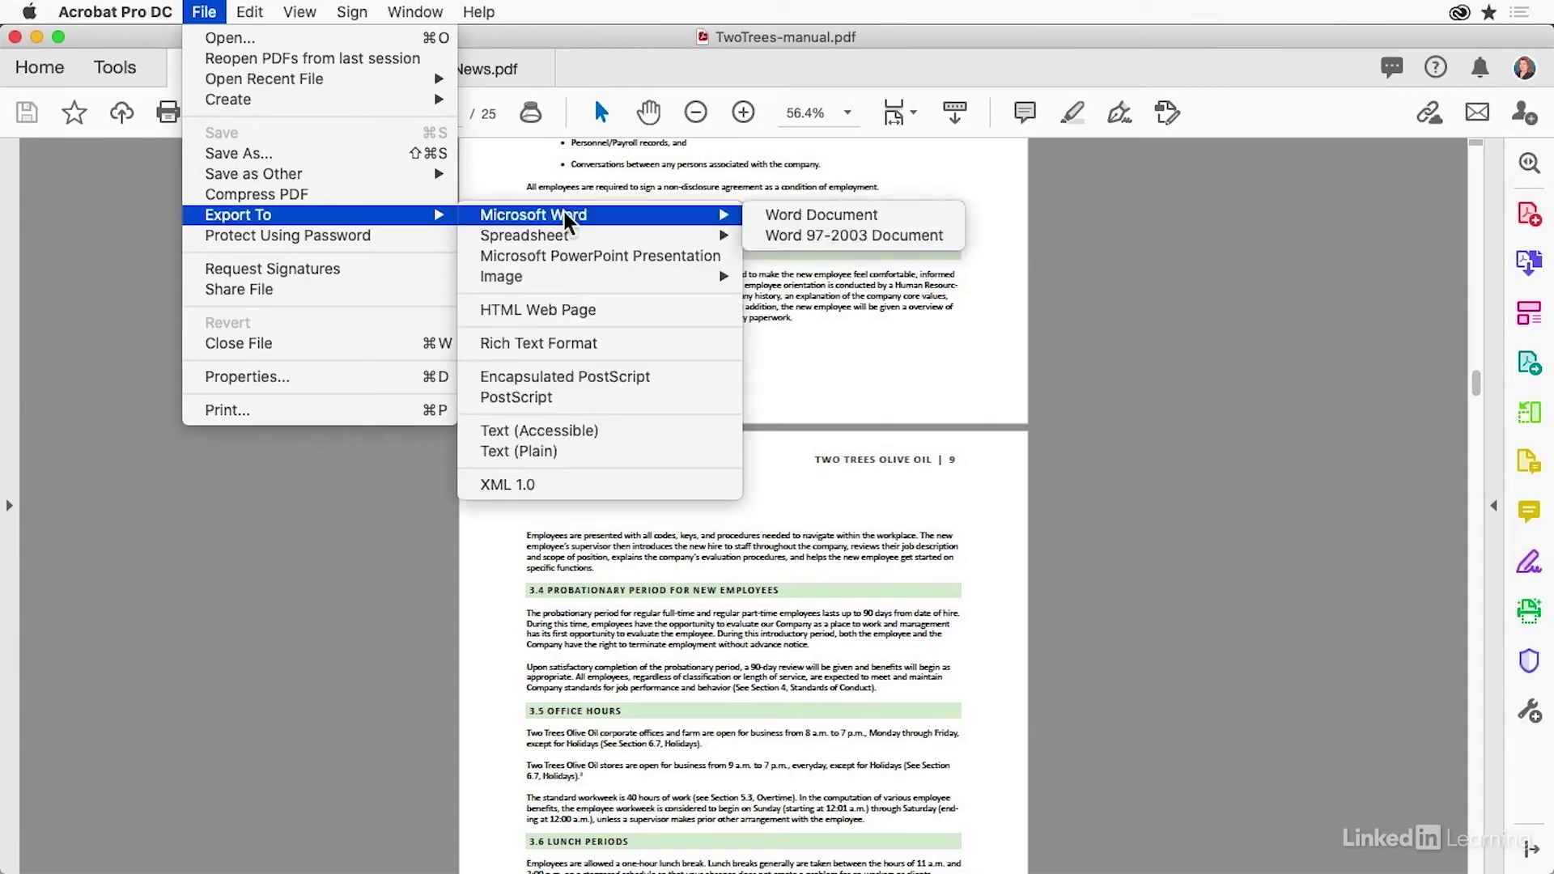
{"action": "left_click", "coordinate": [821, 217]}
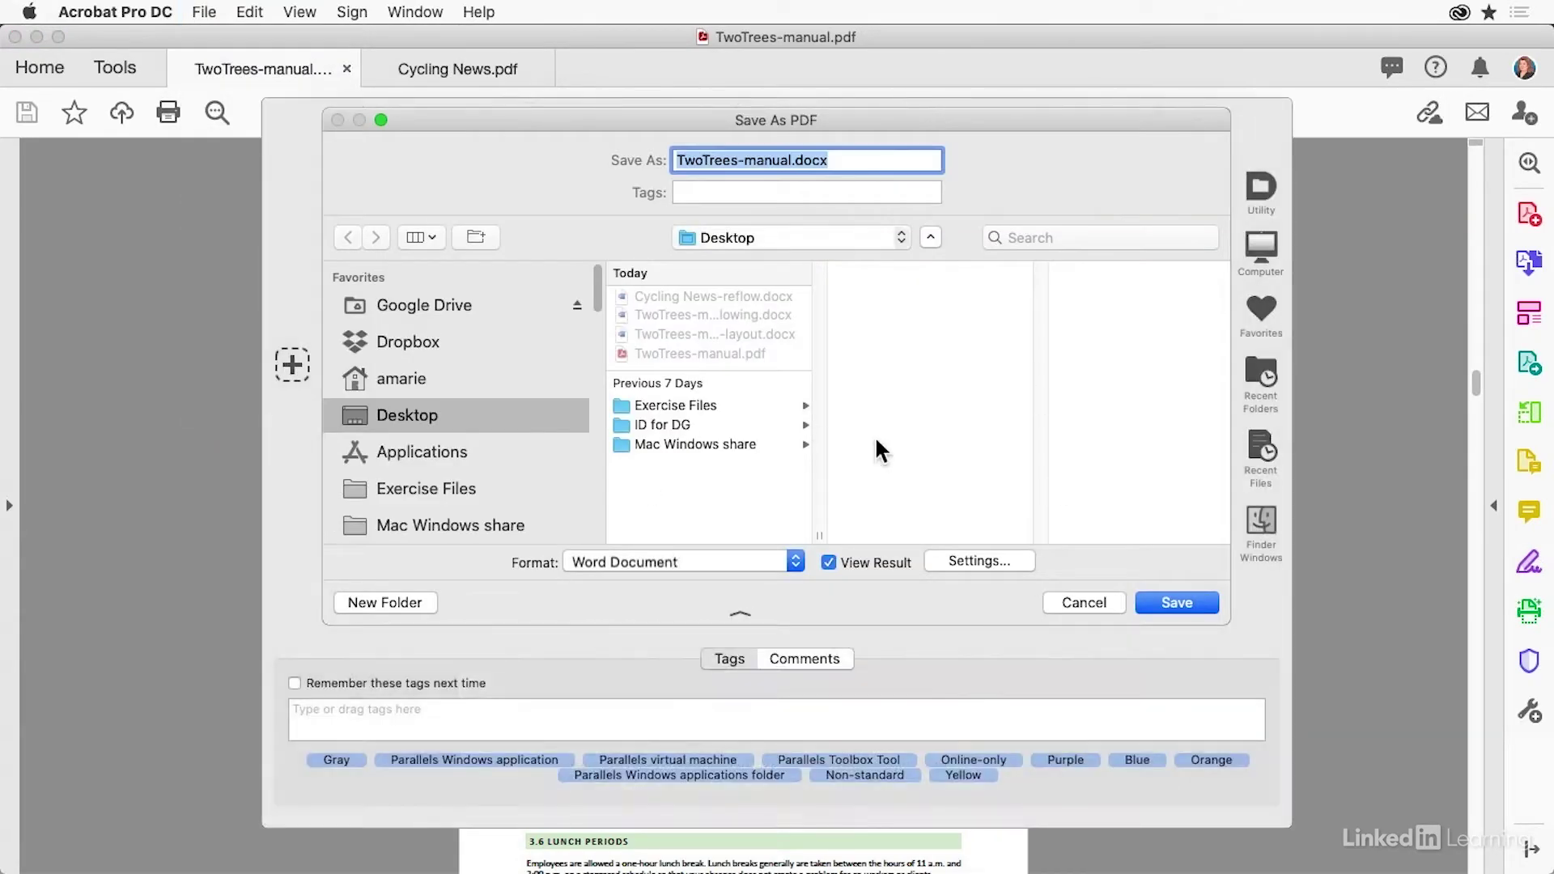
{"action": "left_click", "coordinate": [997, 563]}
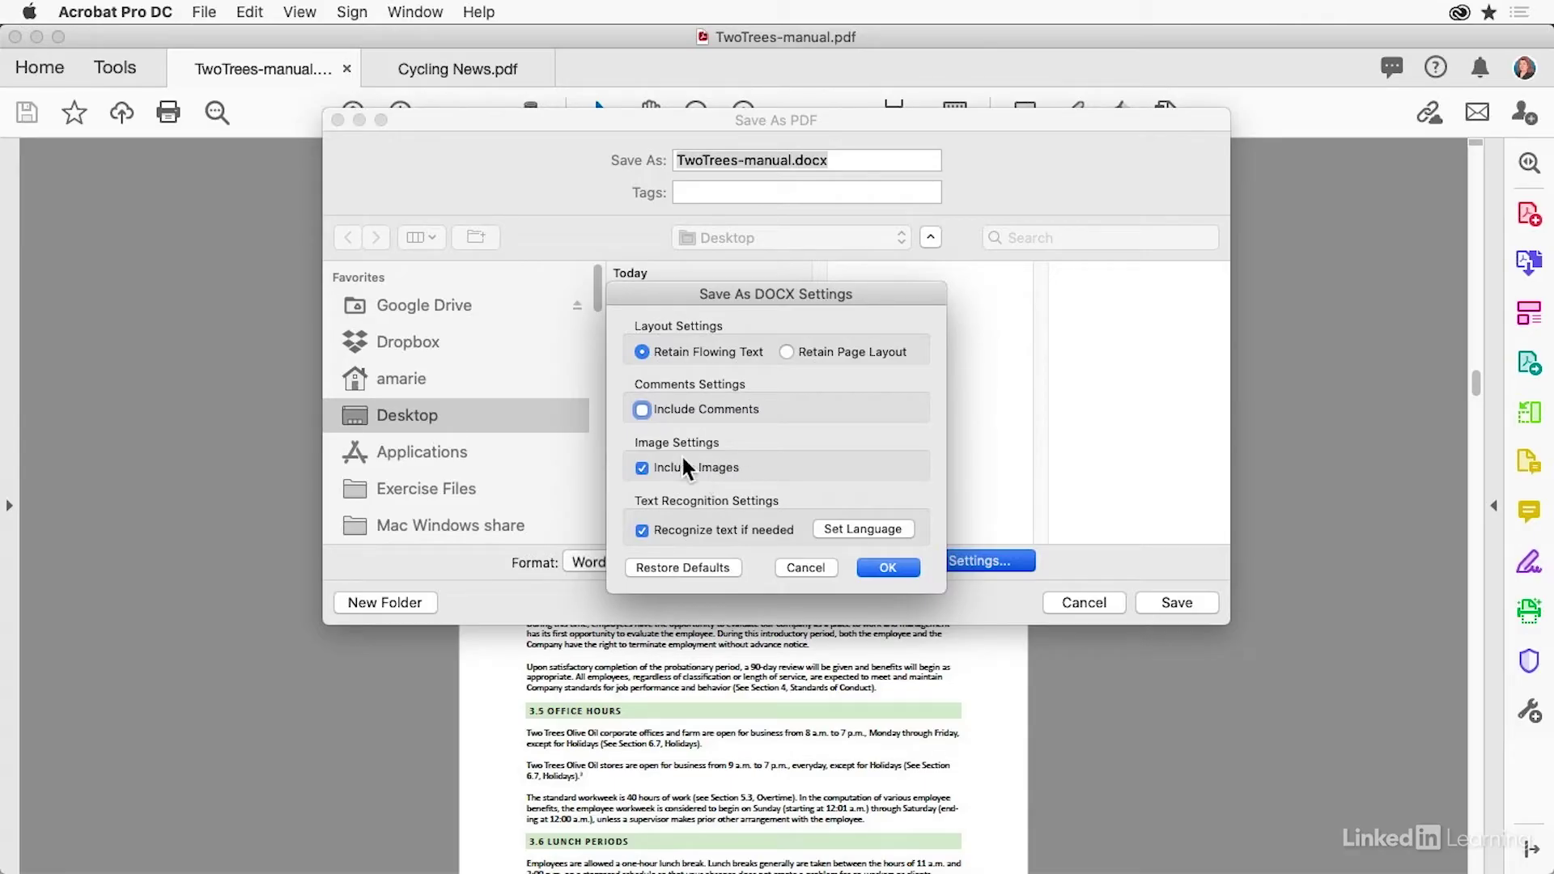
{"action": "left_click", "coordinate": [890, 567]}
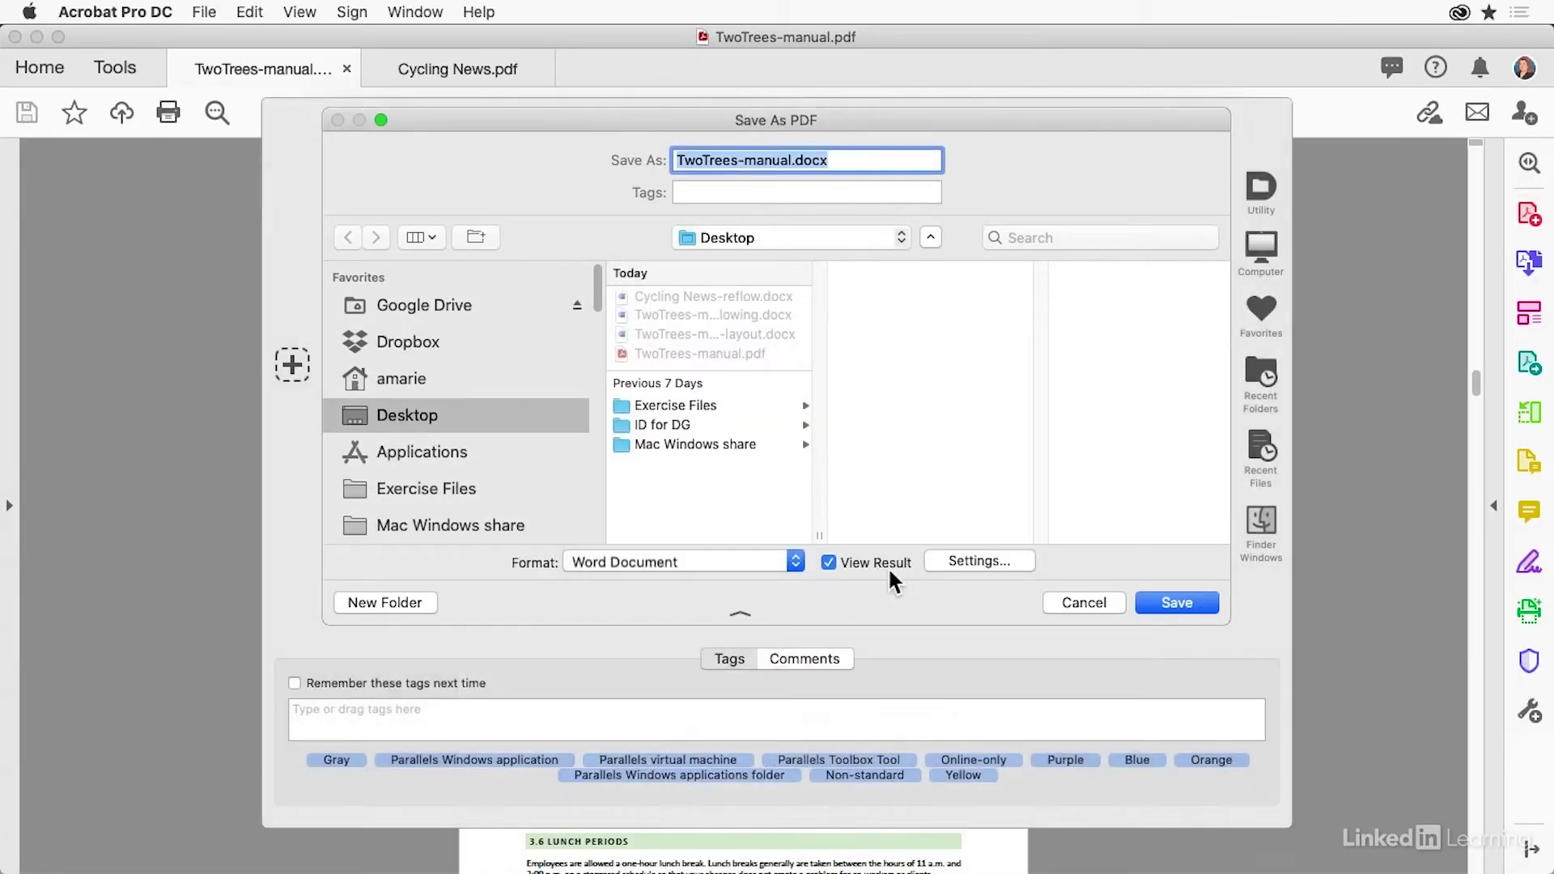
{"action": "left_click", "coordinate": [738, 316]}
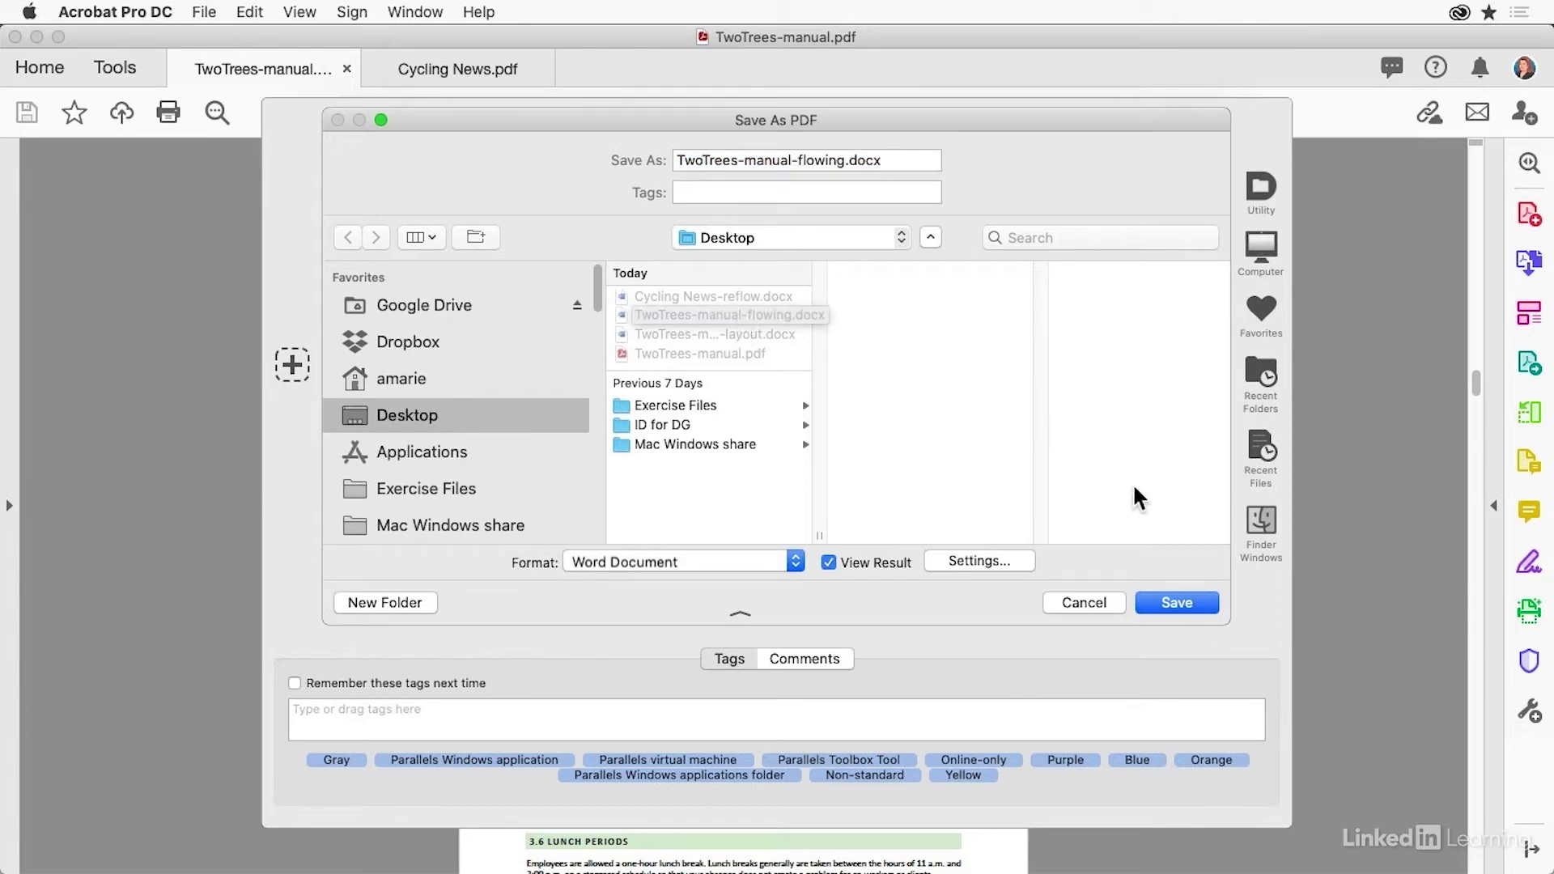
{"action": "left_click", "coordinate": [1106, 604]}
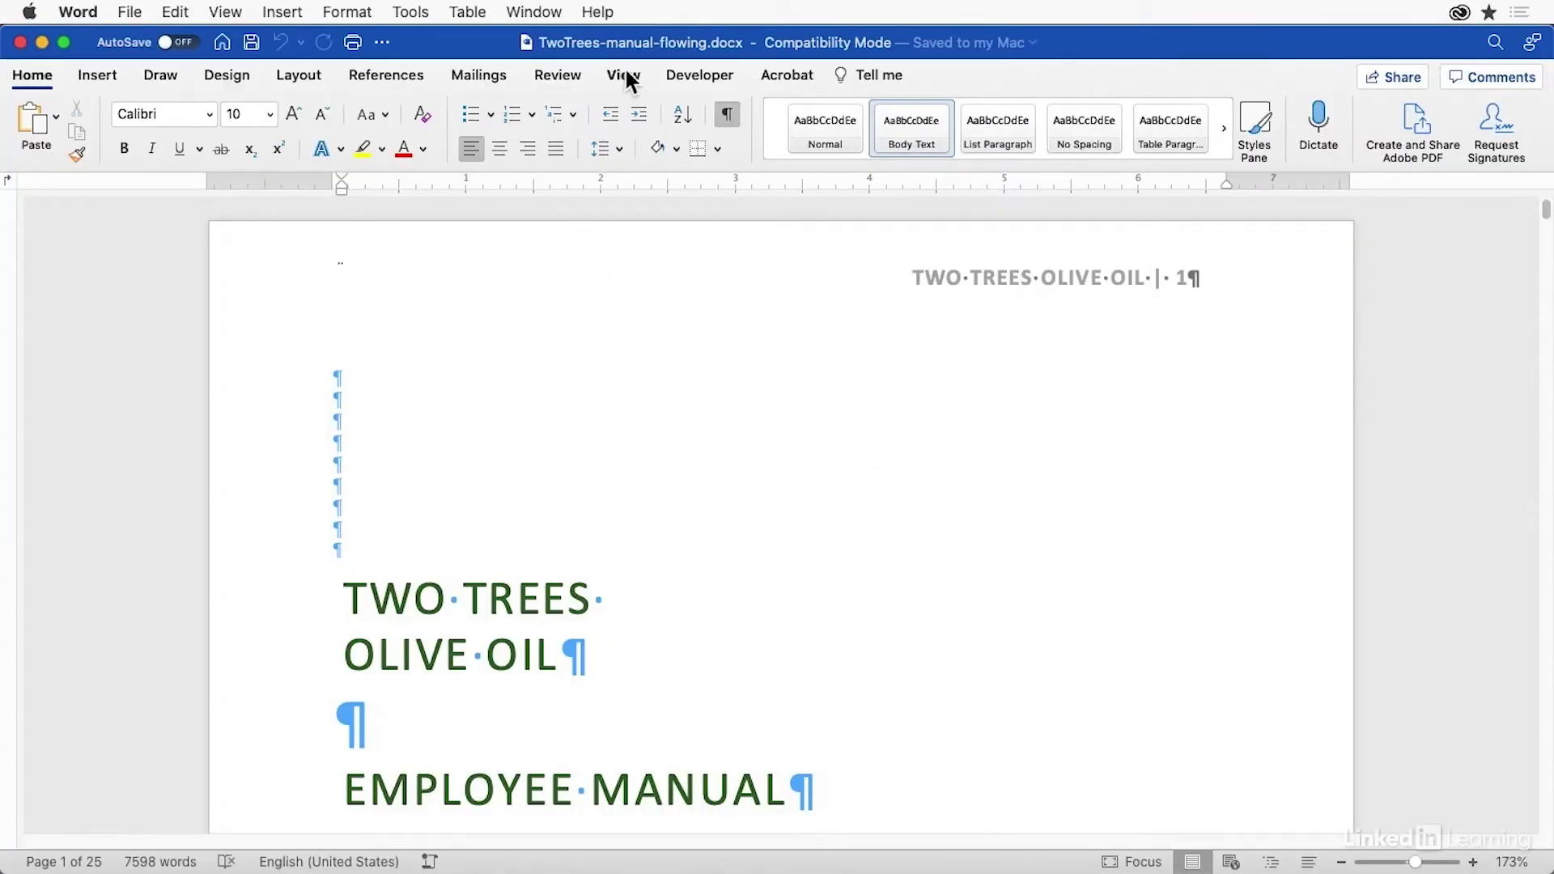
Scroll TwoTrees-manual-flowing.docx at 70% zoom and check the Section 1 paragraph's style
{"action": "scroll", "coordinate": [748, 447], "scroll_direction": "down", "scroll_amount": 10}
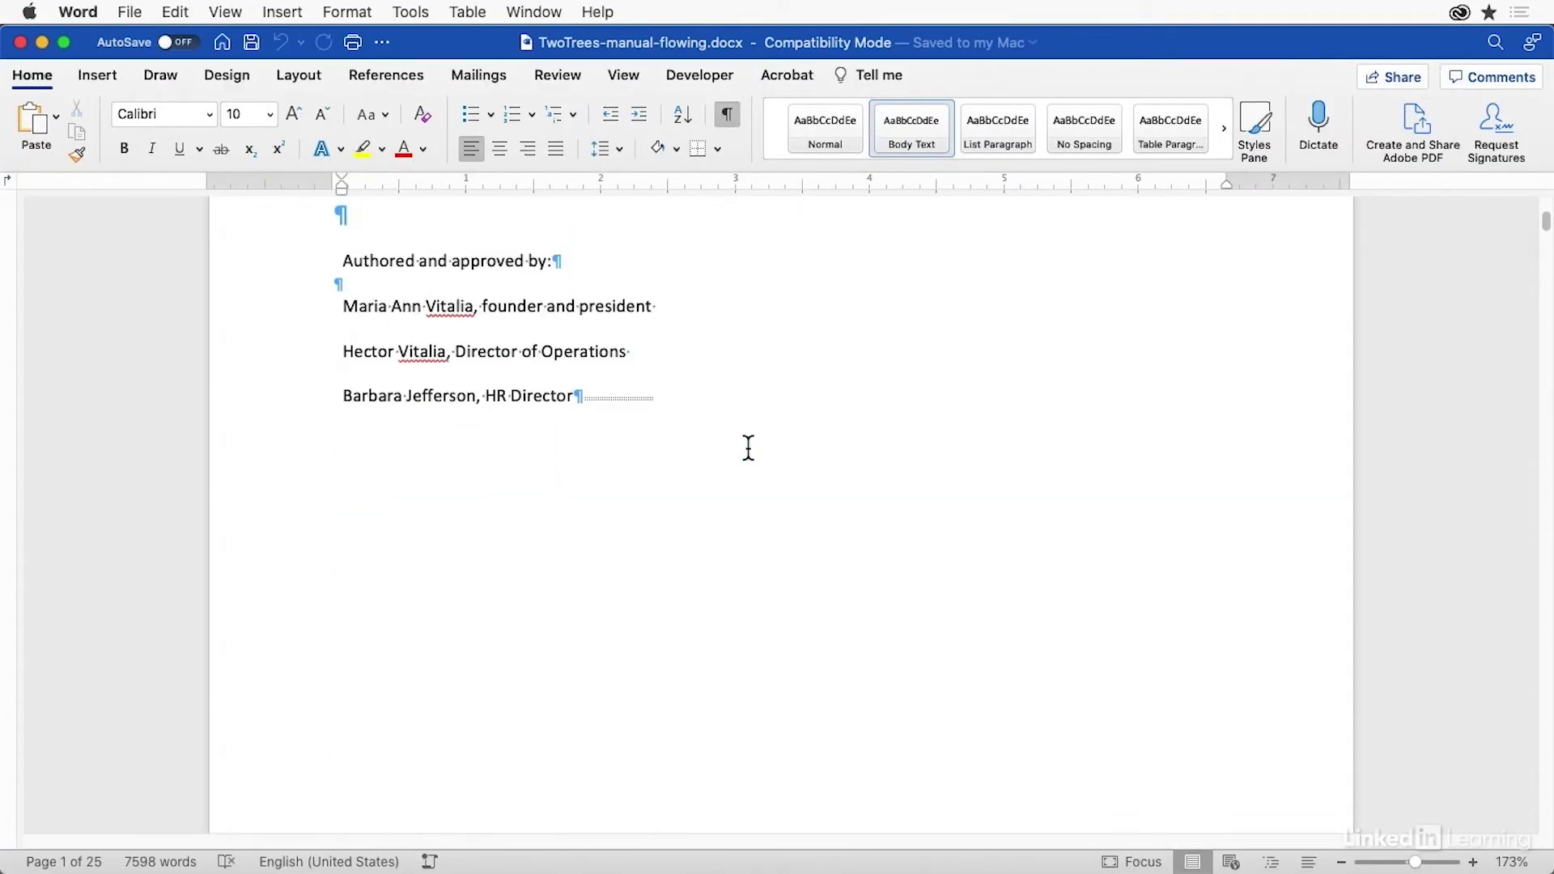
{"action": "scroll", "coordinate": [748, 447], "scroll_direction": "down", "scroll_amount": 15}
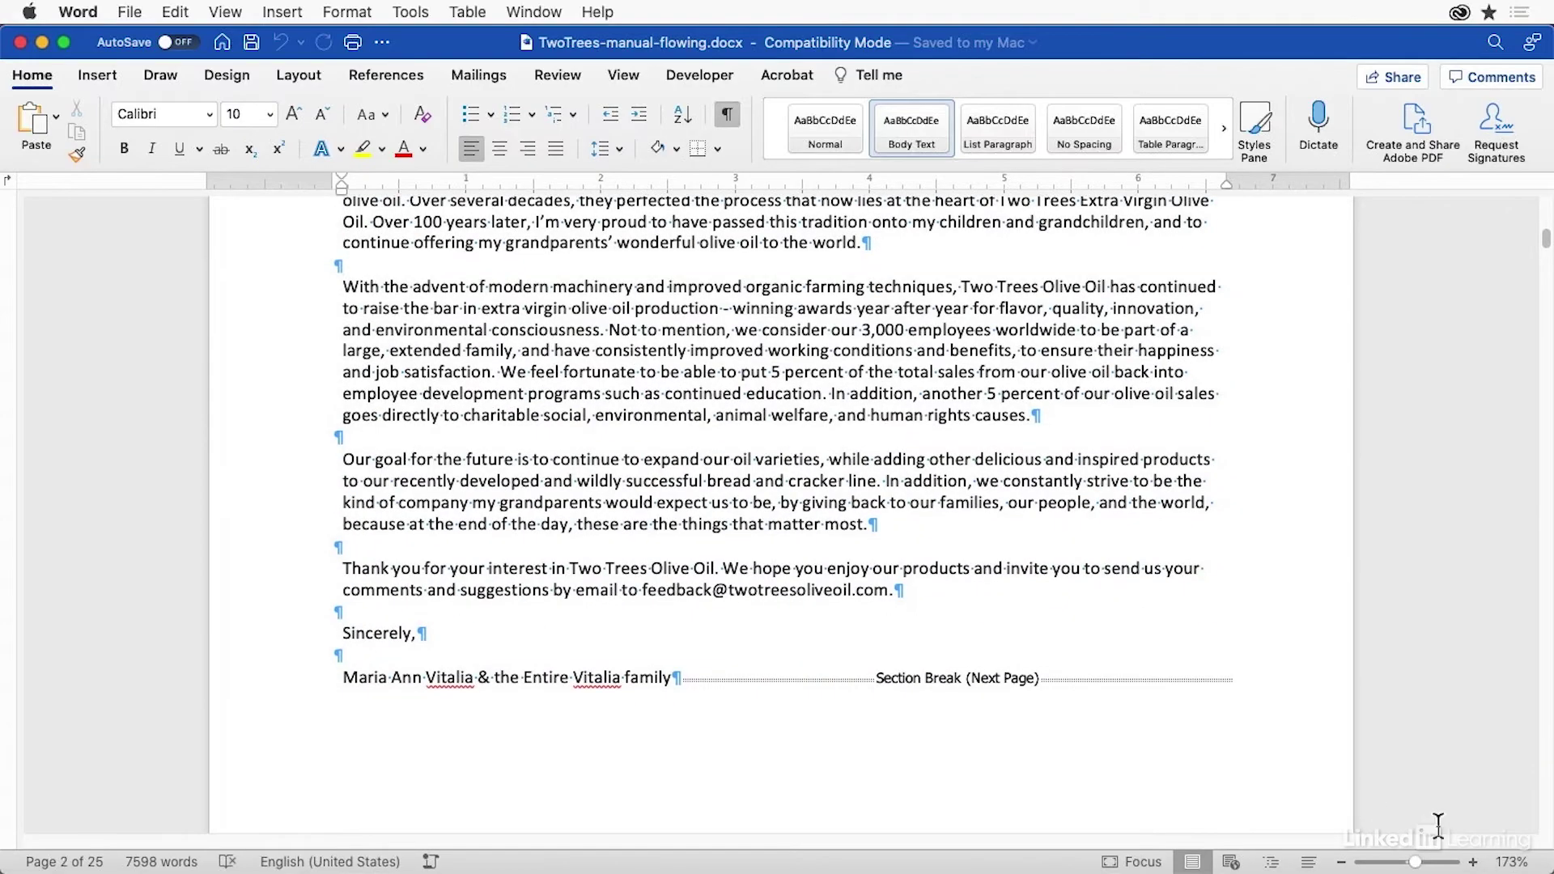
{"action": "left_click_drag", "start_coordinate": [1415, 862], "coordinate": [1389, 863]}
{"action": "scroll", "coordinate": [889, 551], "scroll_direction": "down", "scroll_amount": 15}
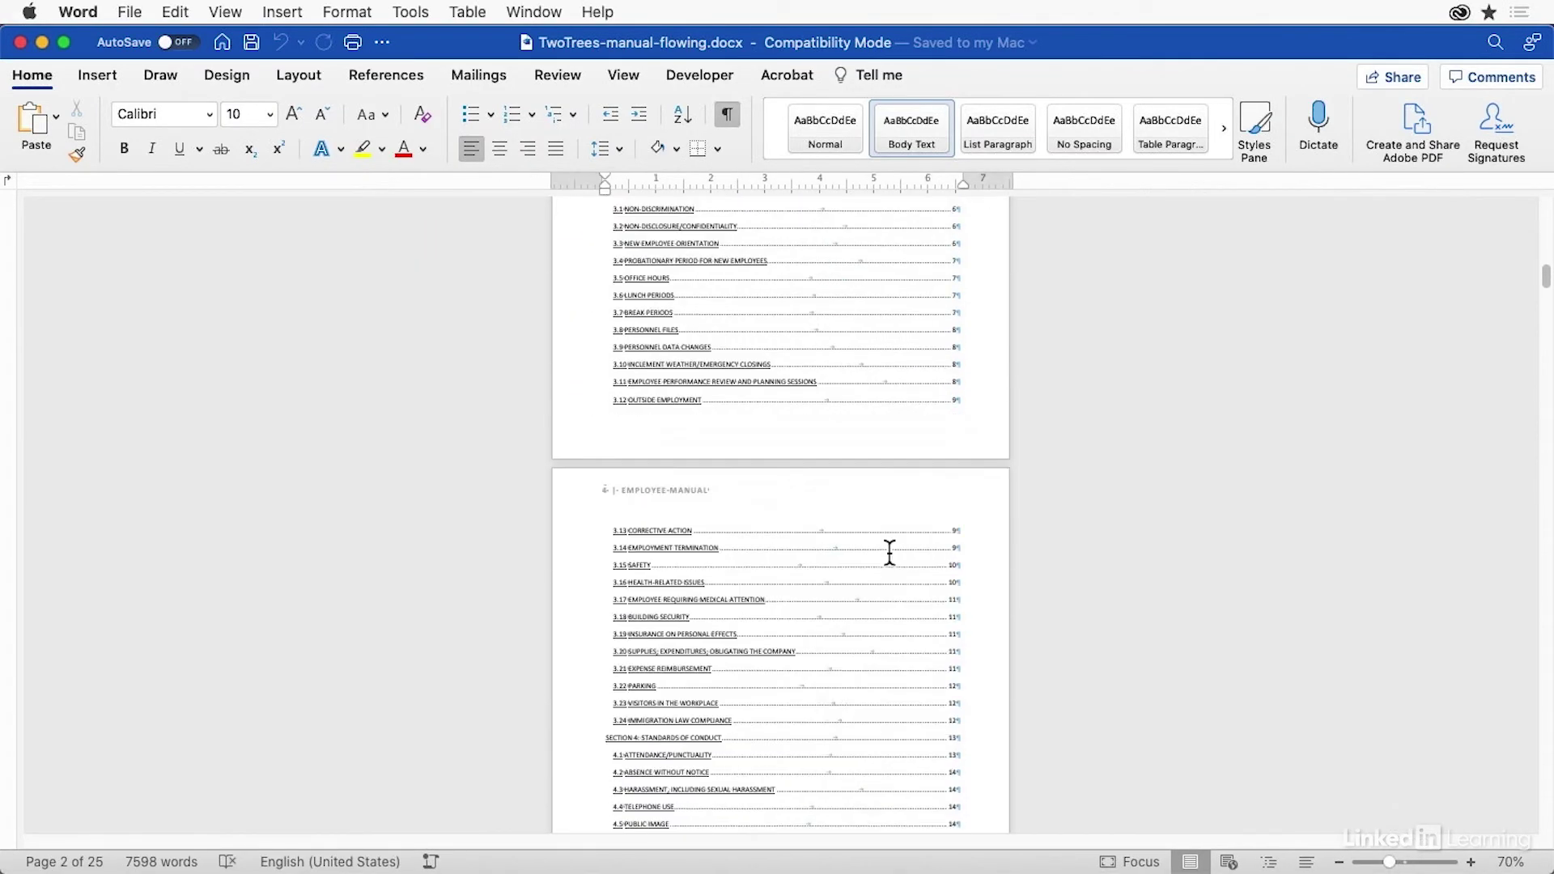
{"action": "scroll", "coordinate": [889, 550], "scroll_direction": "down", "scroll_amount": 15}
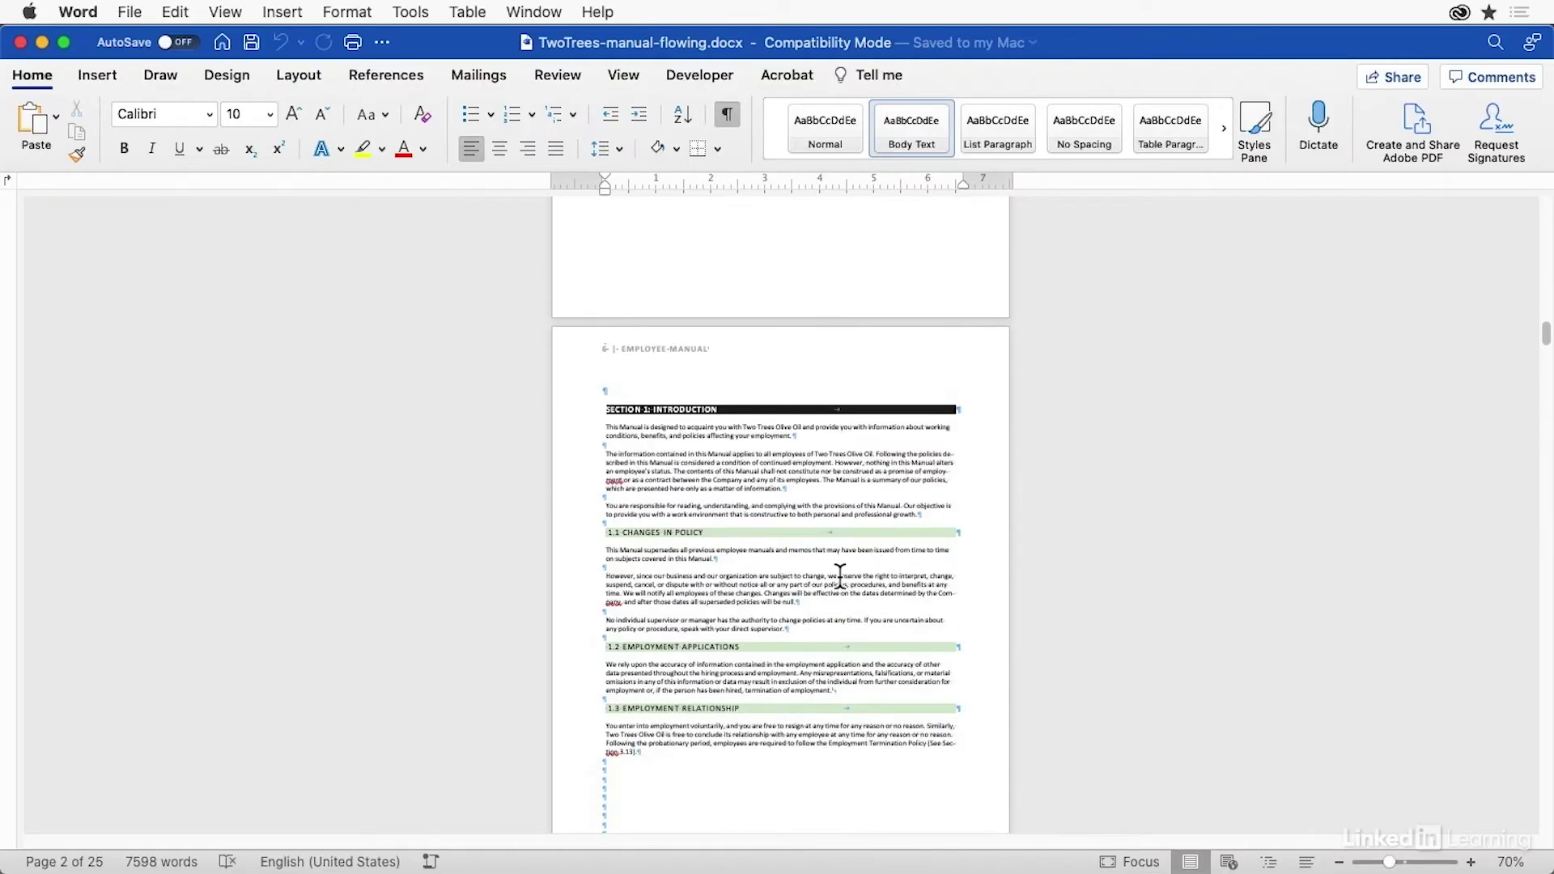
{"action": "left_click", "coordinate": [839, 576]}
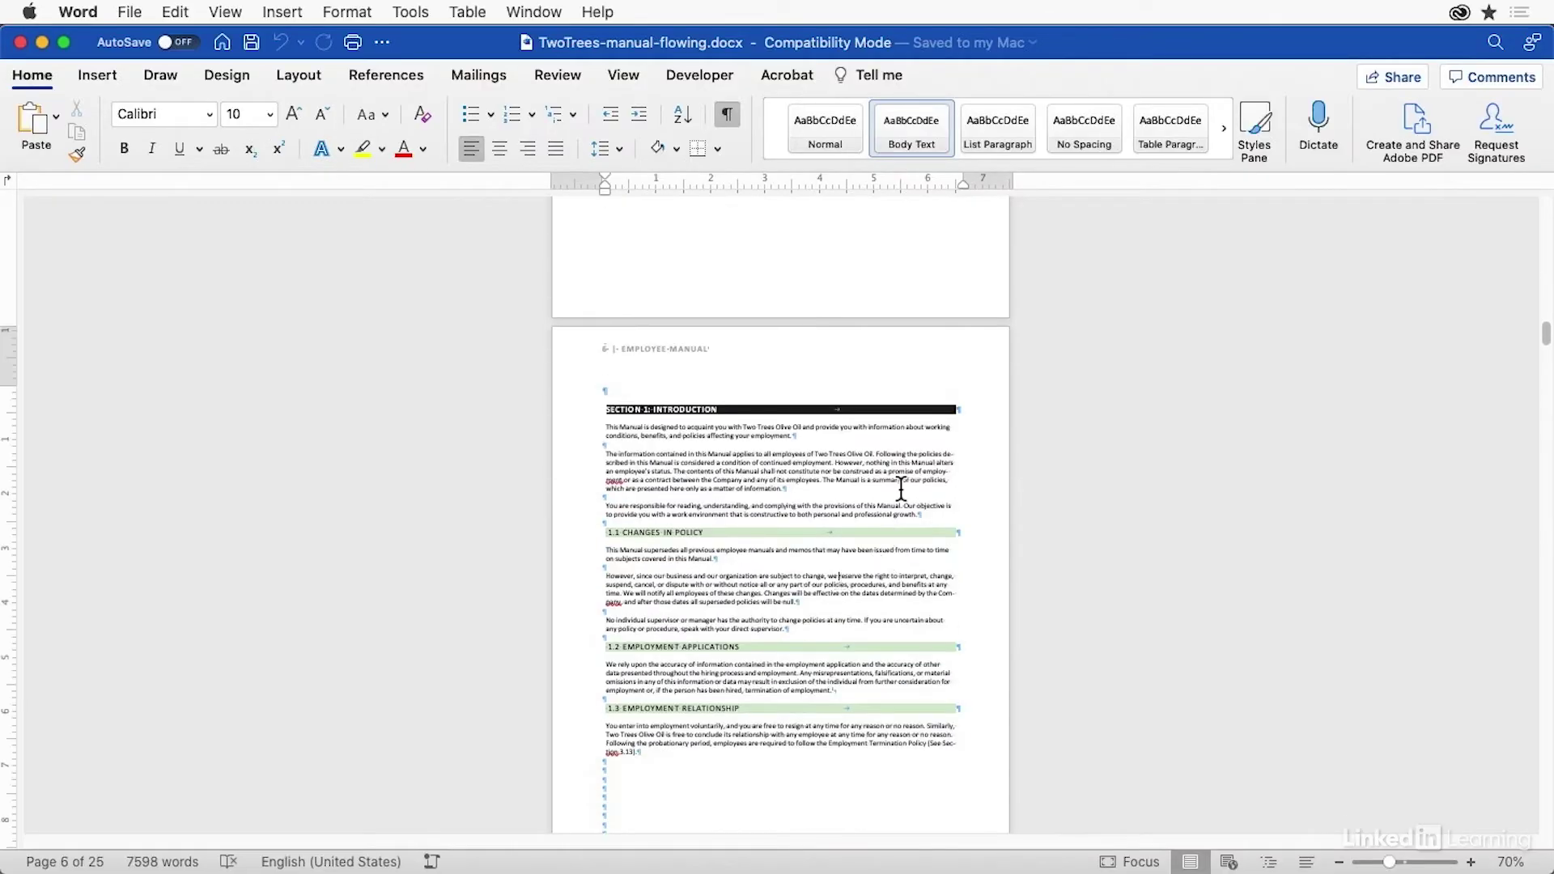
{"action": "left_click", "coordinate": [1261, 124]}
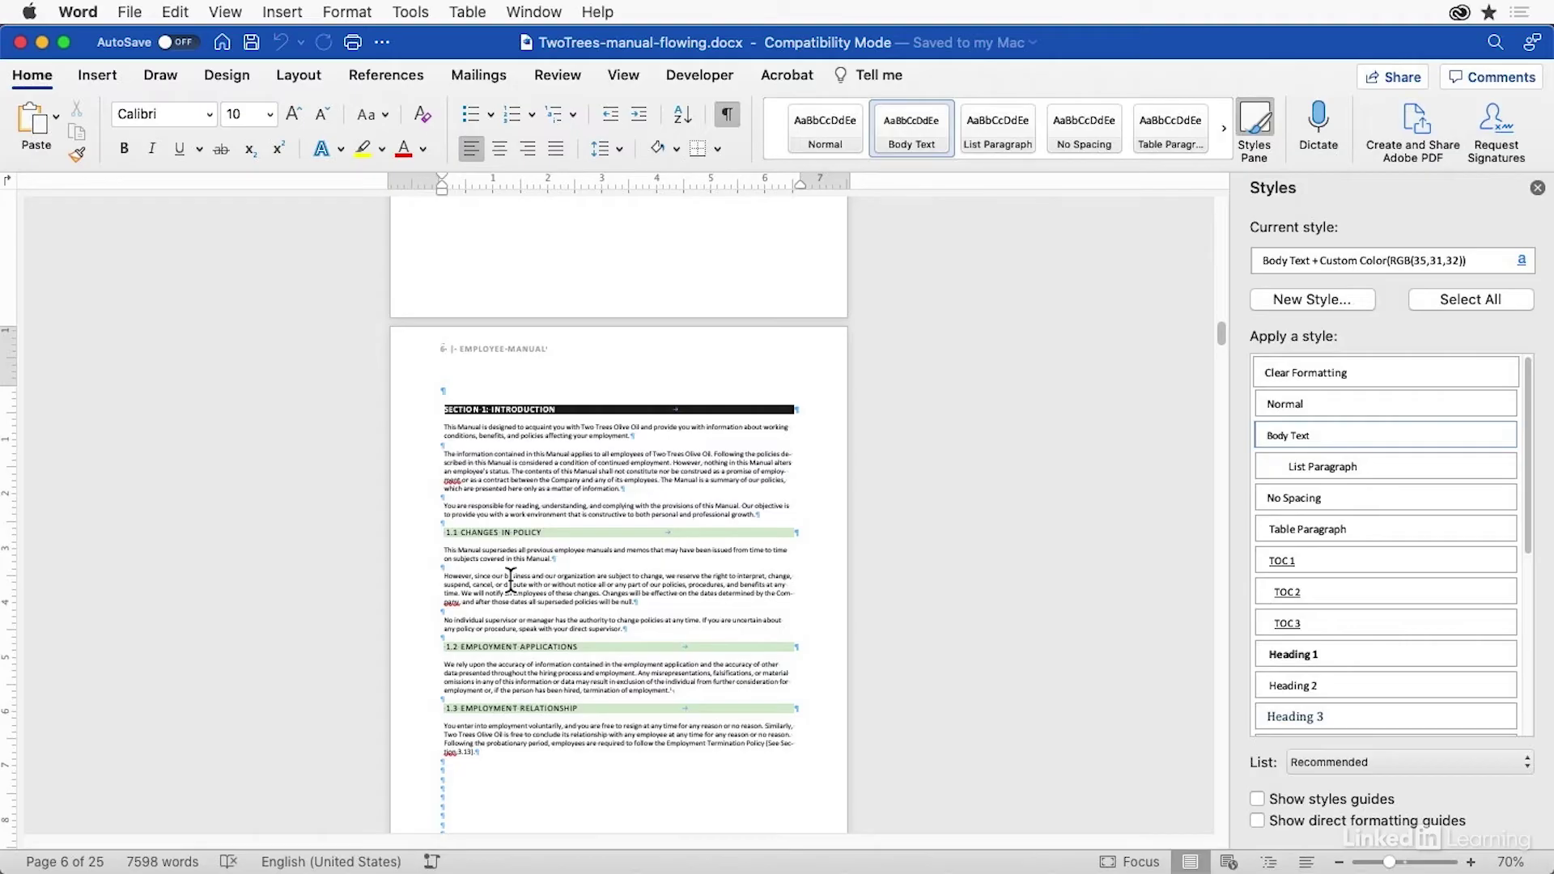
Open Word's Window menu listing the open documents
{"action": "left_click", "coordinate": [541, 12]}
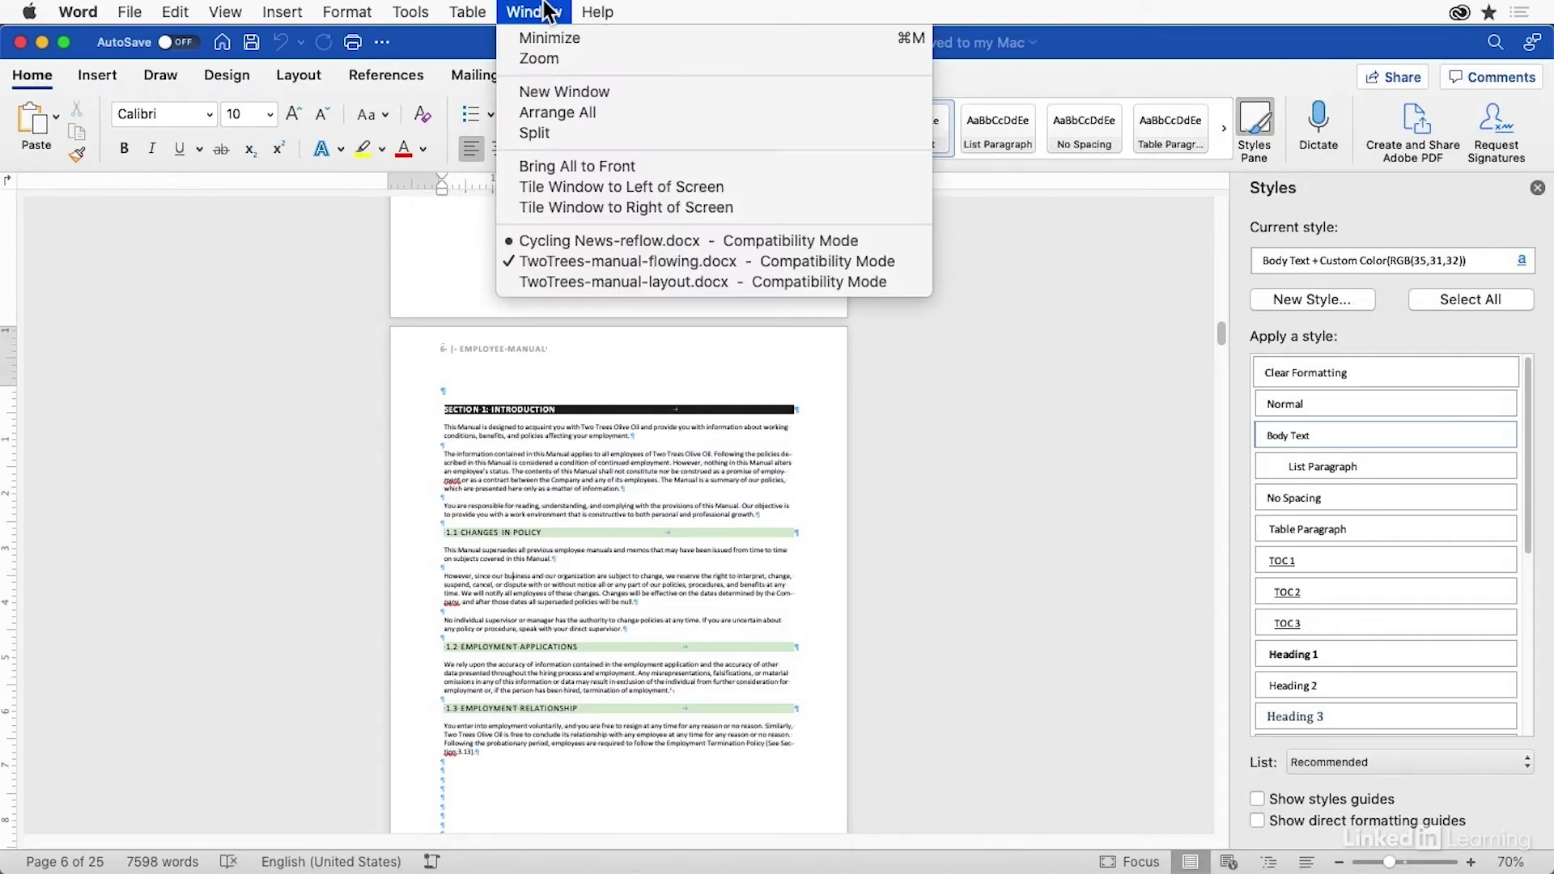
Bring Cycling News-reflow.docx to the front and zoom out to 96%
{"action": "left_click", "coordinate": [599, 243]}
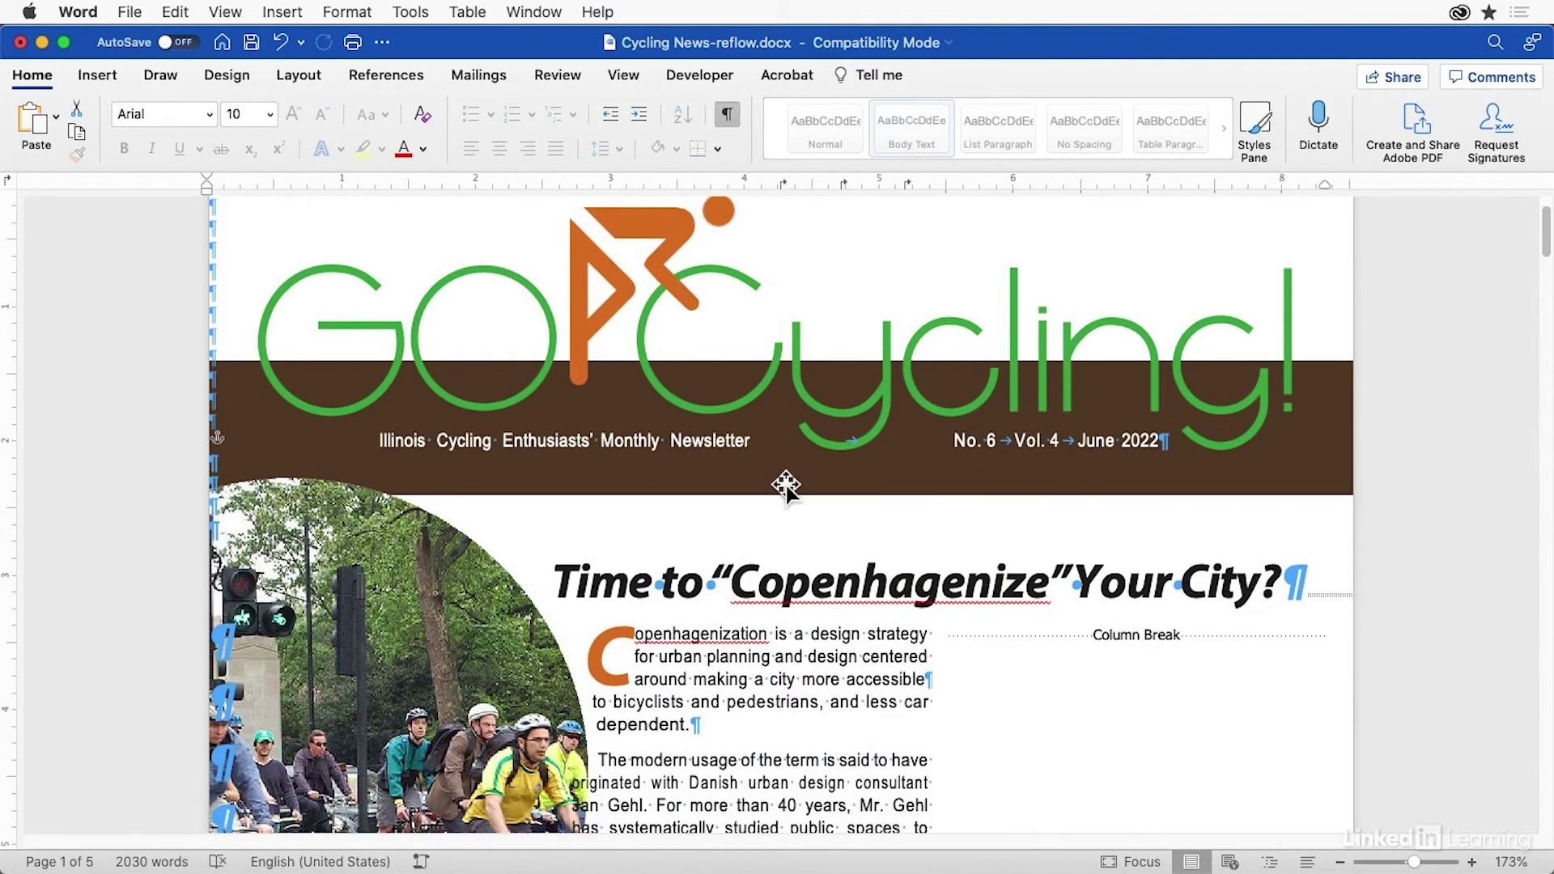
{"action": "scroll", "coordinate": [785, 486], "scroll_direction": "down", "scroll_amount": 5}
{"action": "left_click", "coordinate": [806, 526]}
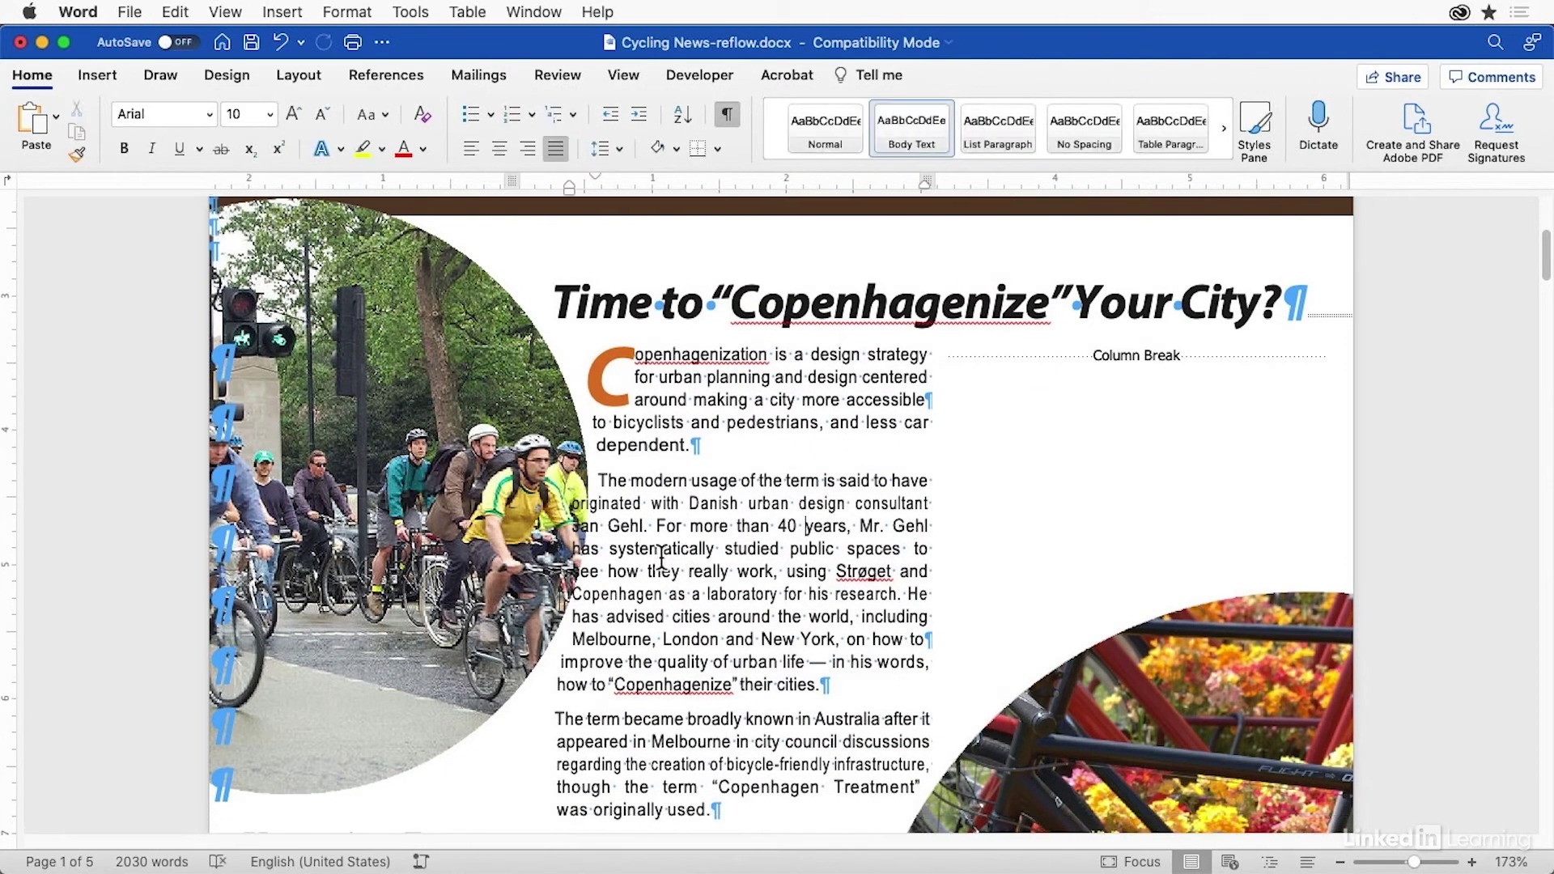
{"action": "scroll", "coordinate": [661, 558], "scroll_direction": "down", "scroll_amount": 1}
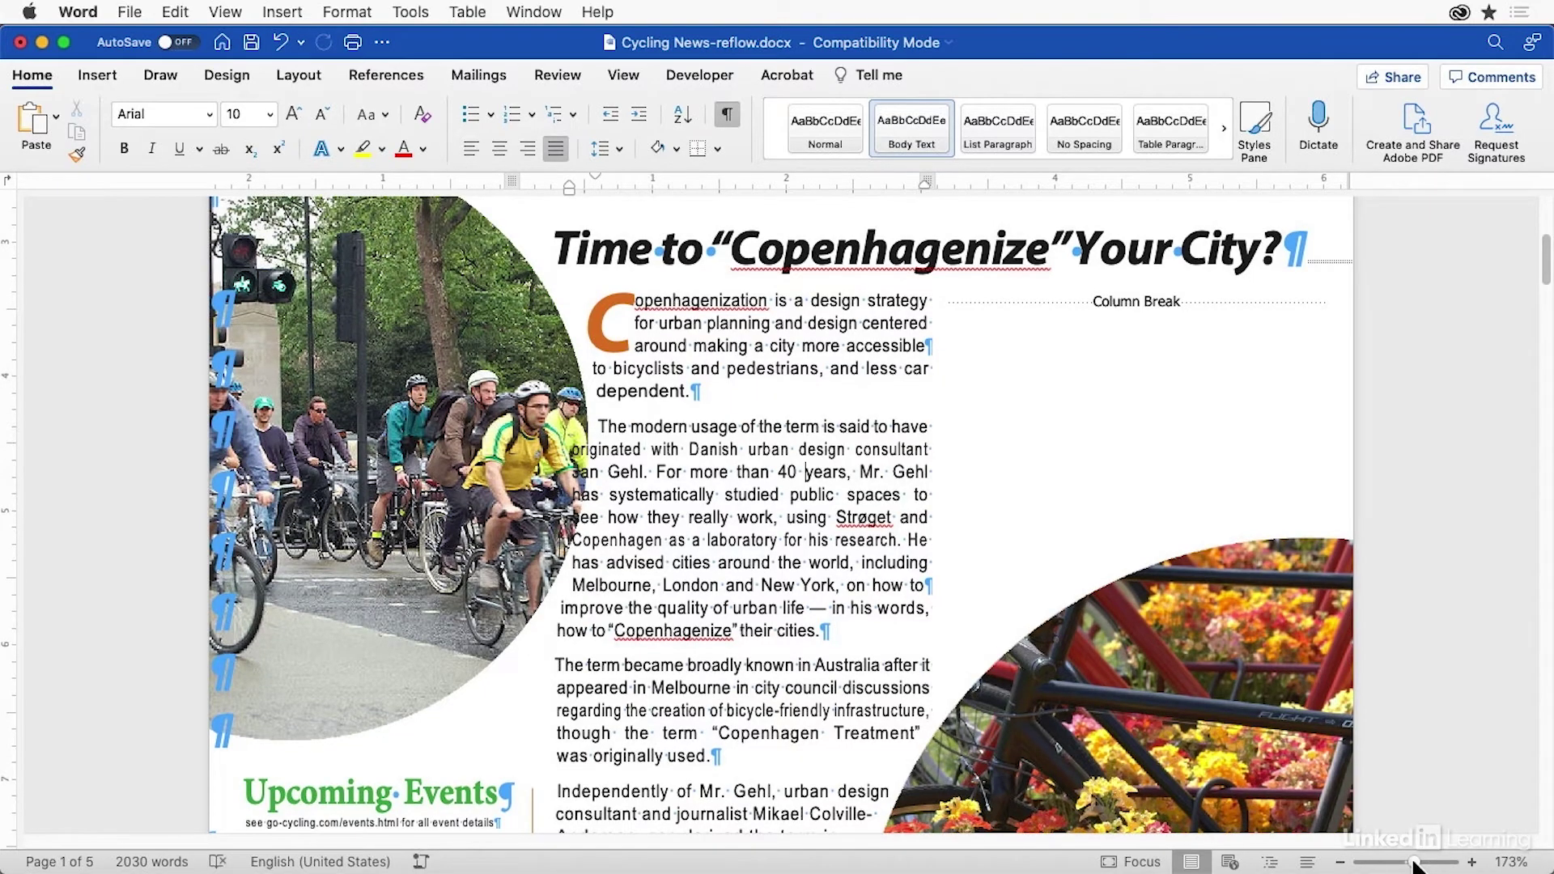
{"action": "left_click_drag", "start_coordinate": [1415, 863], "coordinate": [1403, 862]}
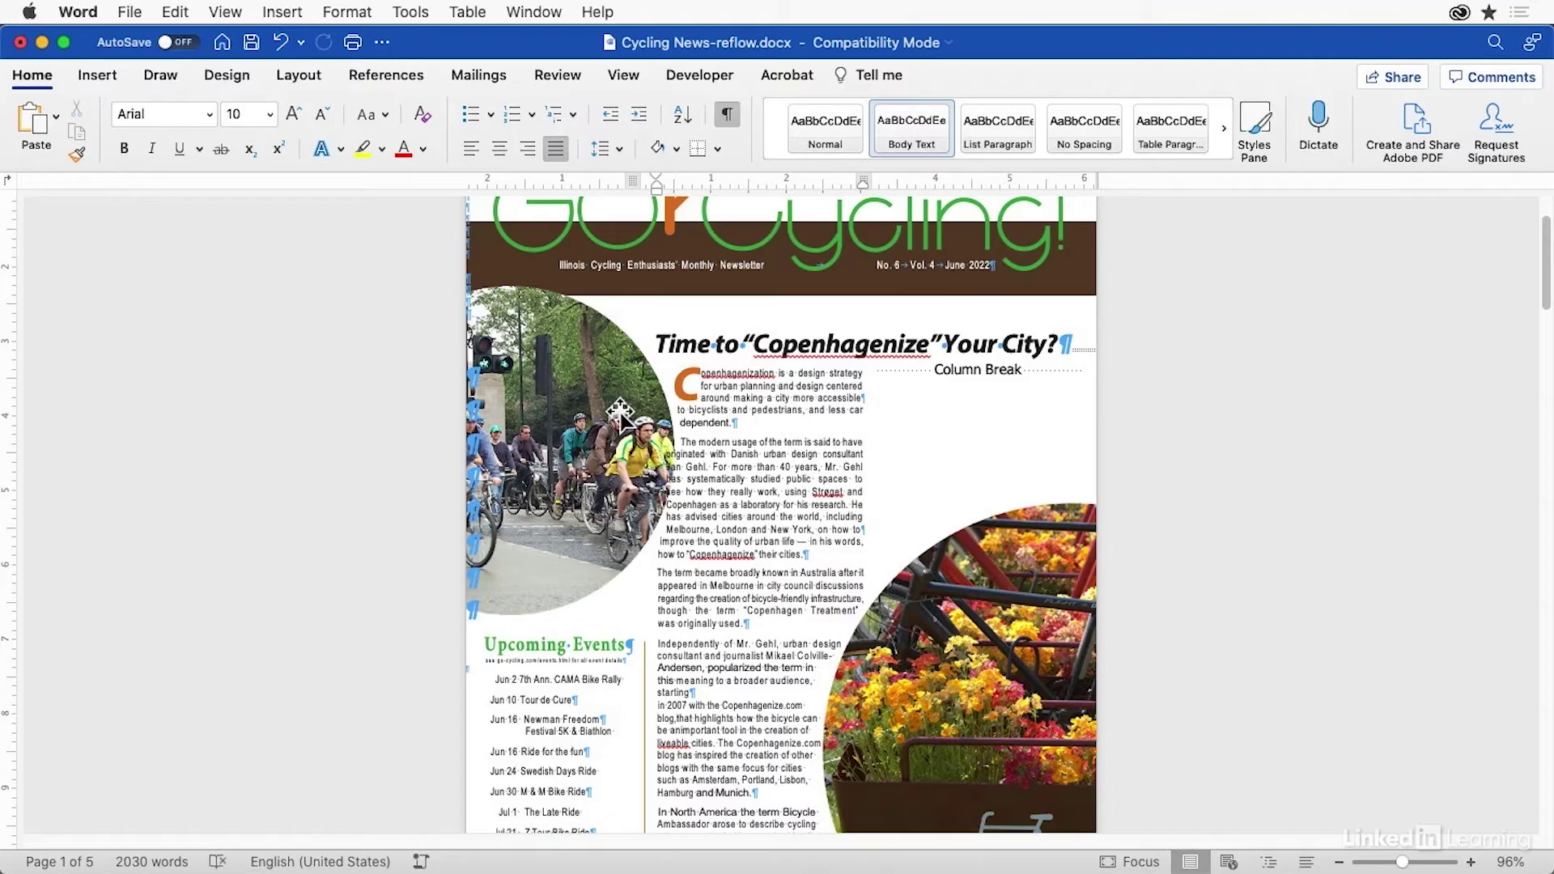
Scroll the reflowed newsletter and click into its first and third columns
{"action": "scroll", "coordinate": [739, 618], "scroll_direction": "down", "scroll_amount": 10}
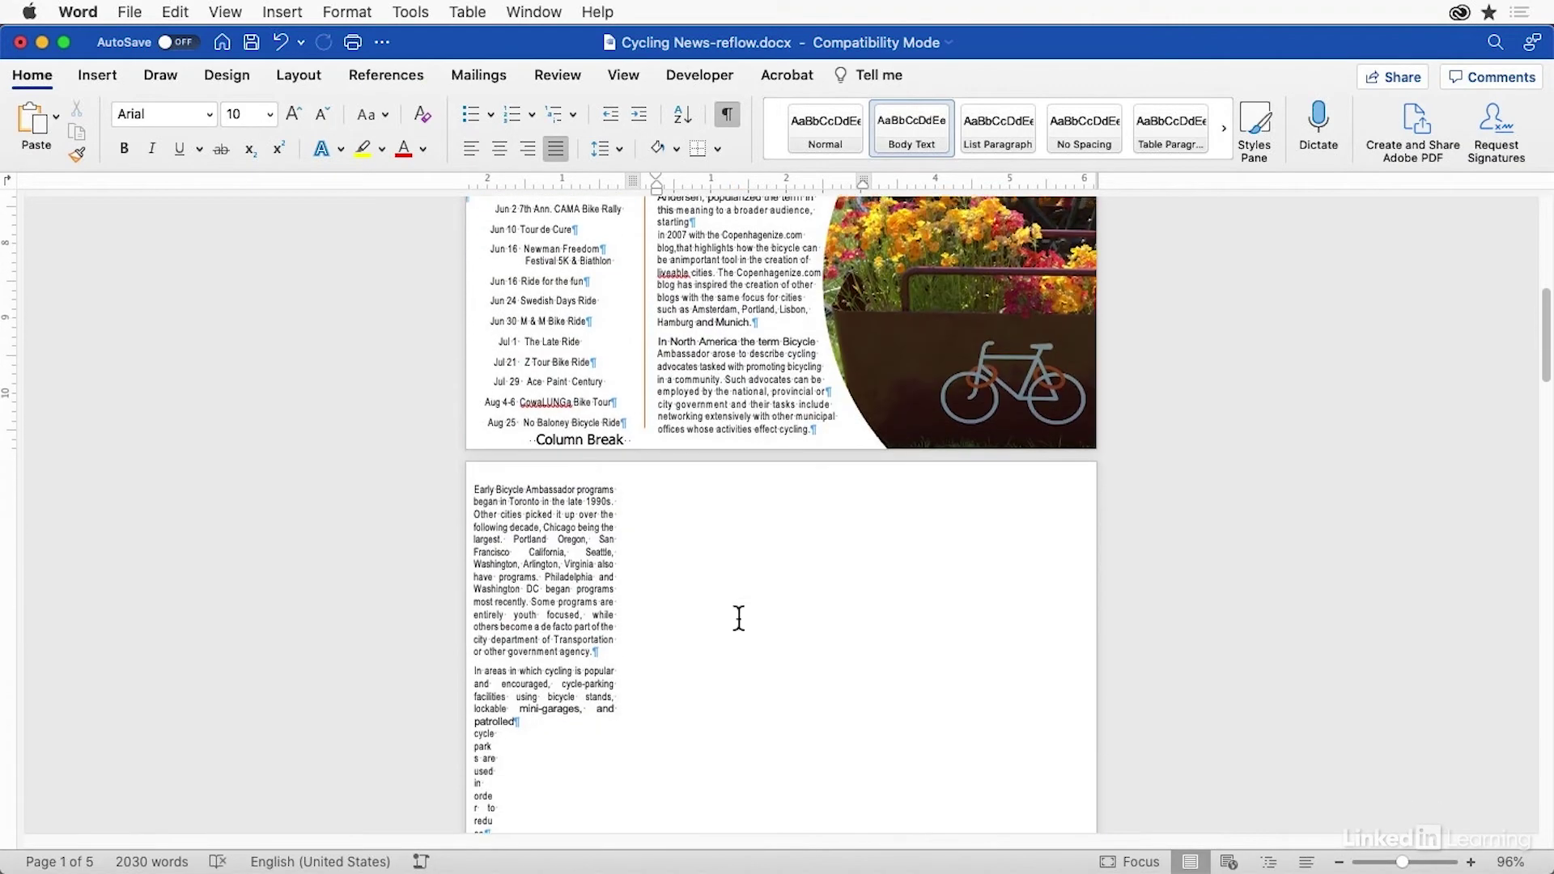
{"action": "scroll", "coordinate": [739, 618], "scroll_direction": "down", "scroll_amount": 8}
{"action": "scroll", "coordinate": [739, 618], "scroll_direction": "up", "scroll_amount": 9}
{"action": "scroll", "coordinate": [739, 617], "scroll_direction": "down", "scroll_amount": 2}
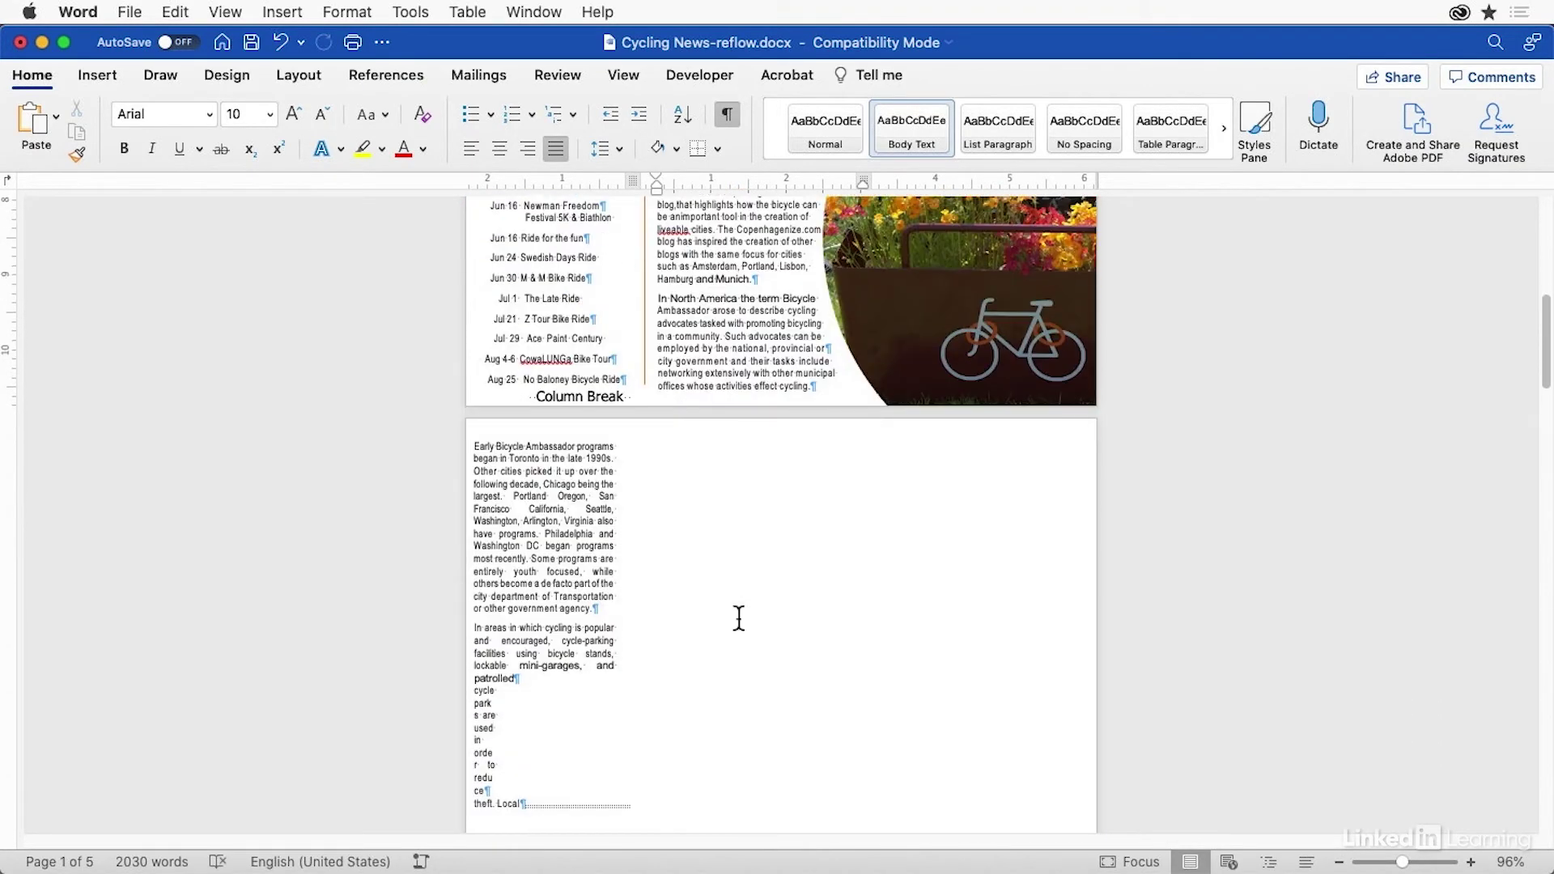
{"action": "scroll", "coordinate": [739, 618], "scroll_direction": "down", "scroll_amount": 20}
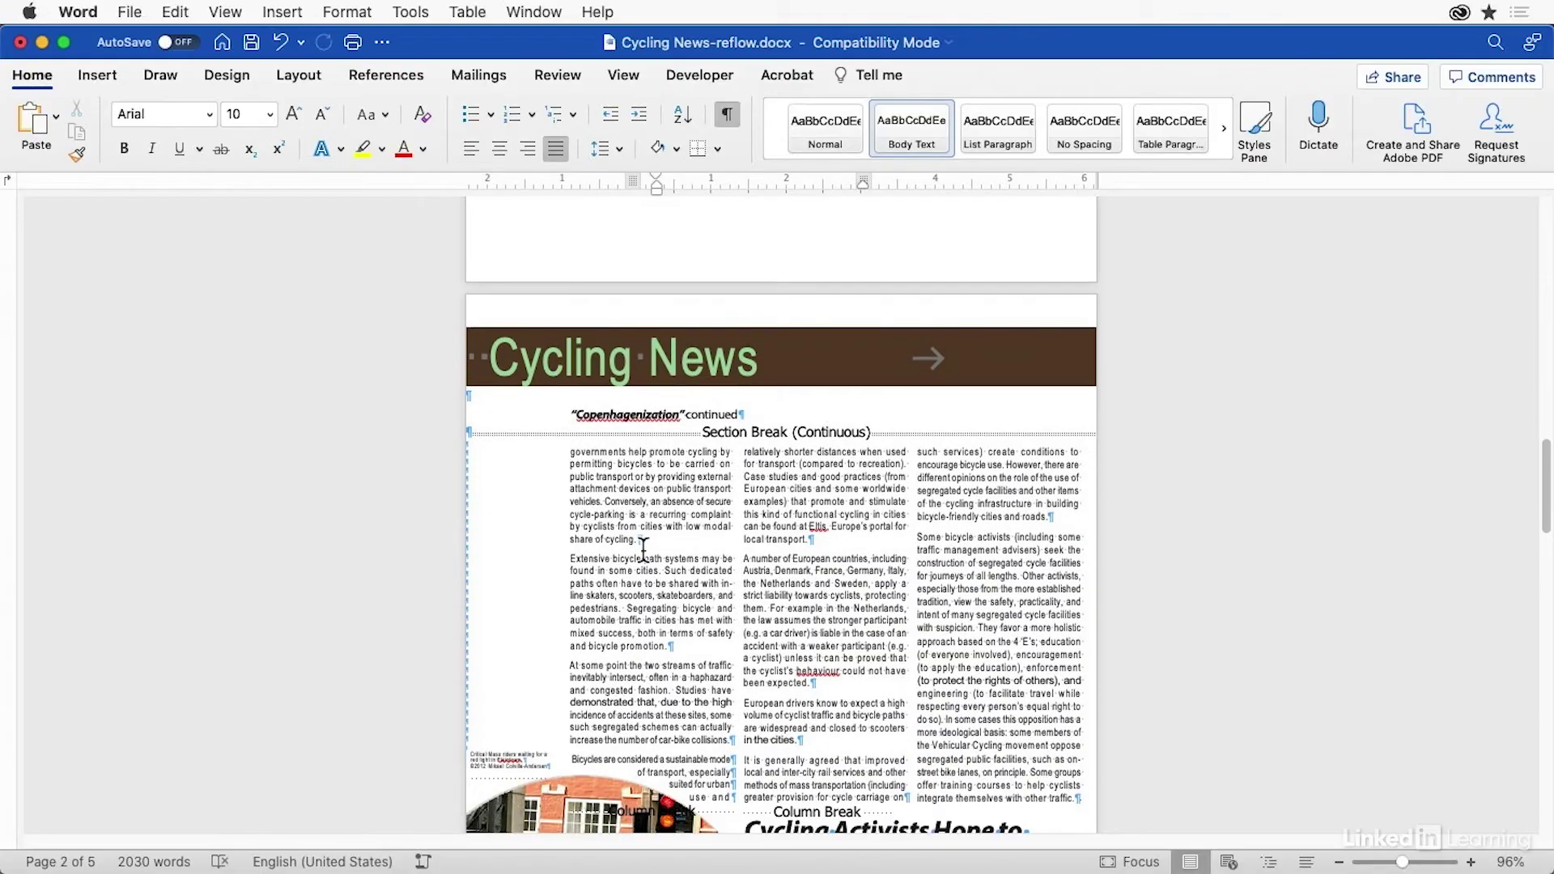
{"action": "left_click", "coordinate": [644, 555]}
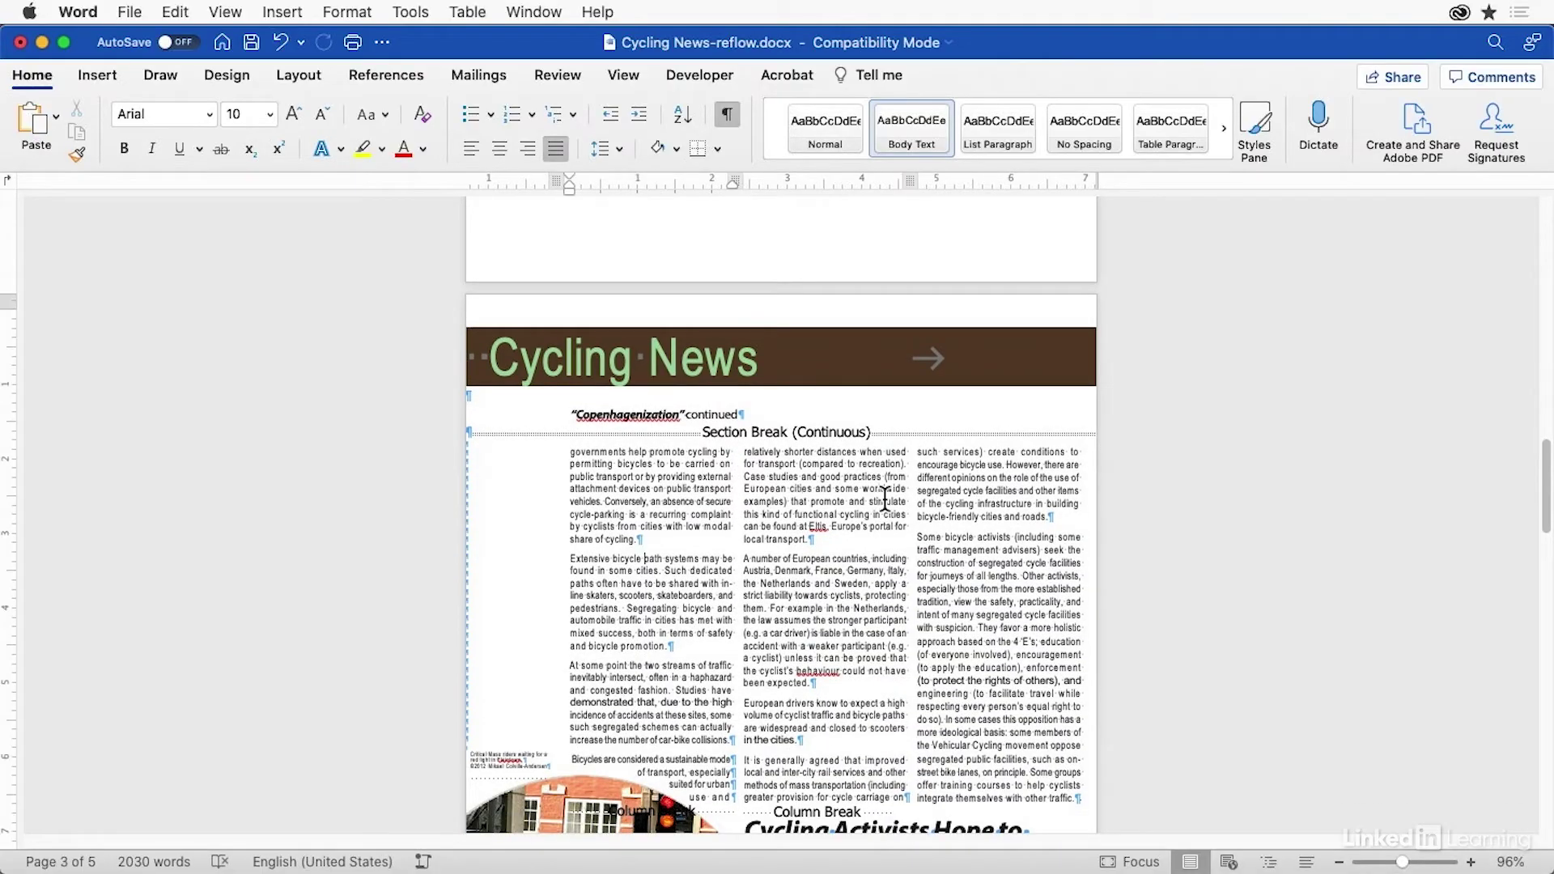
{"action": "left_click", "coordinate": [973, 589]}
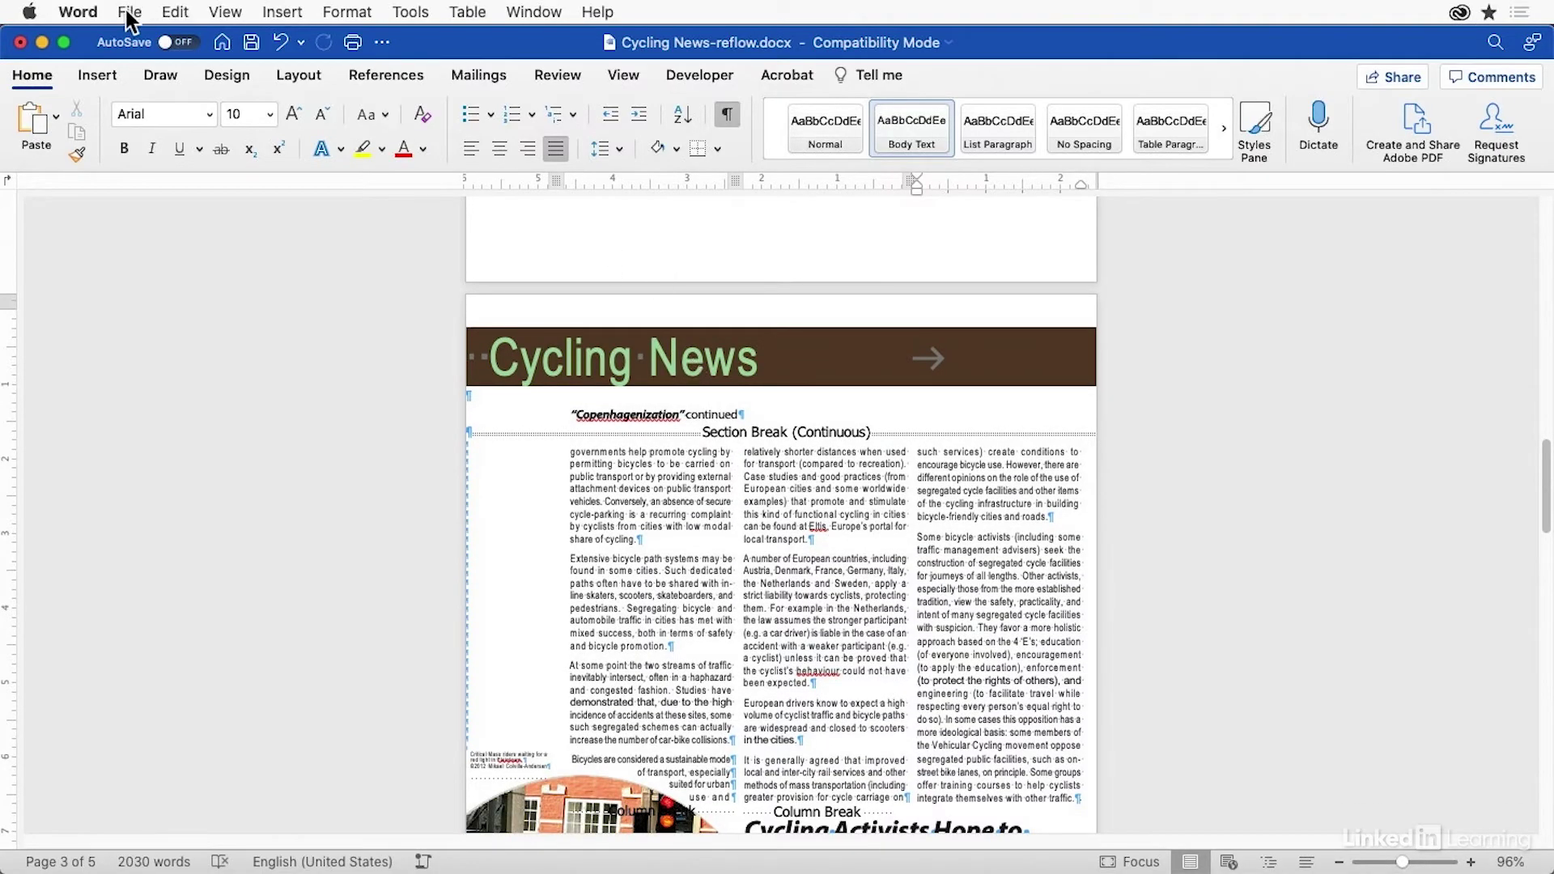
{"action": "left_click", "coordinate": [534, 11]}
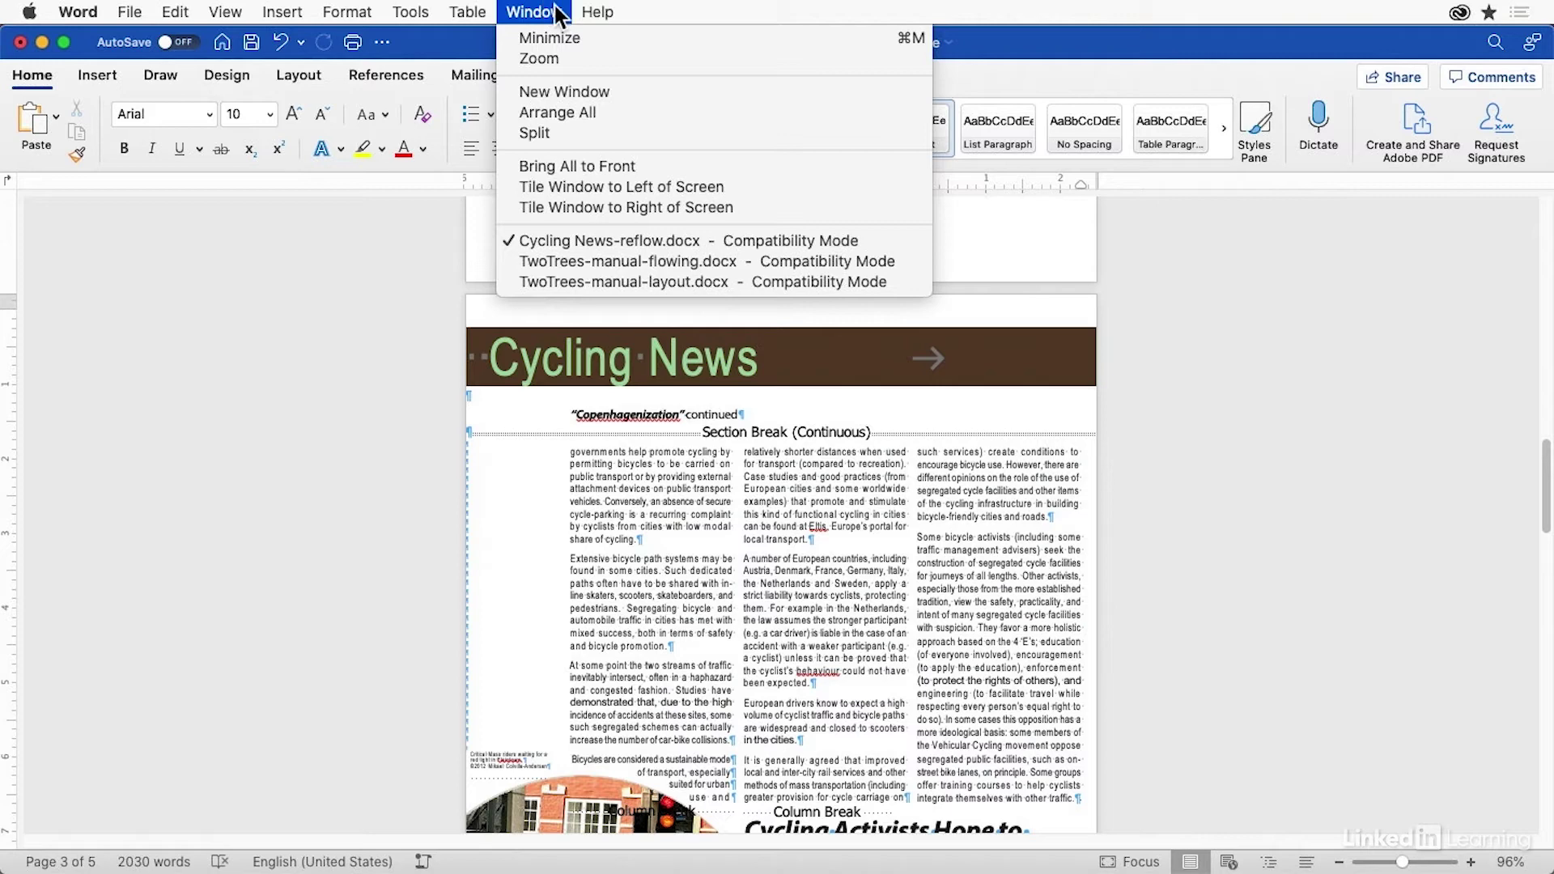
In TwoTrees-manual-layout.docx, select the text boxes of the second, third and 'However' paragraphs
{"action": "left_click", "coordinate": [552, 284]}
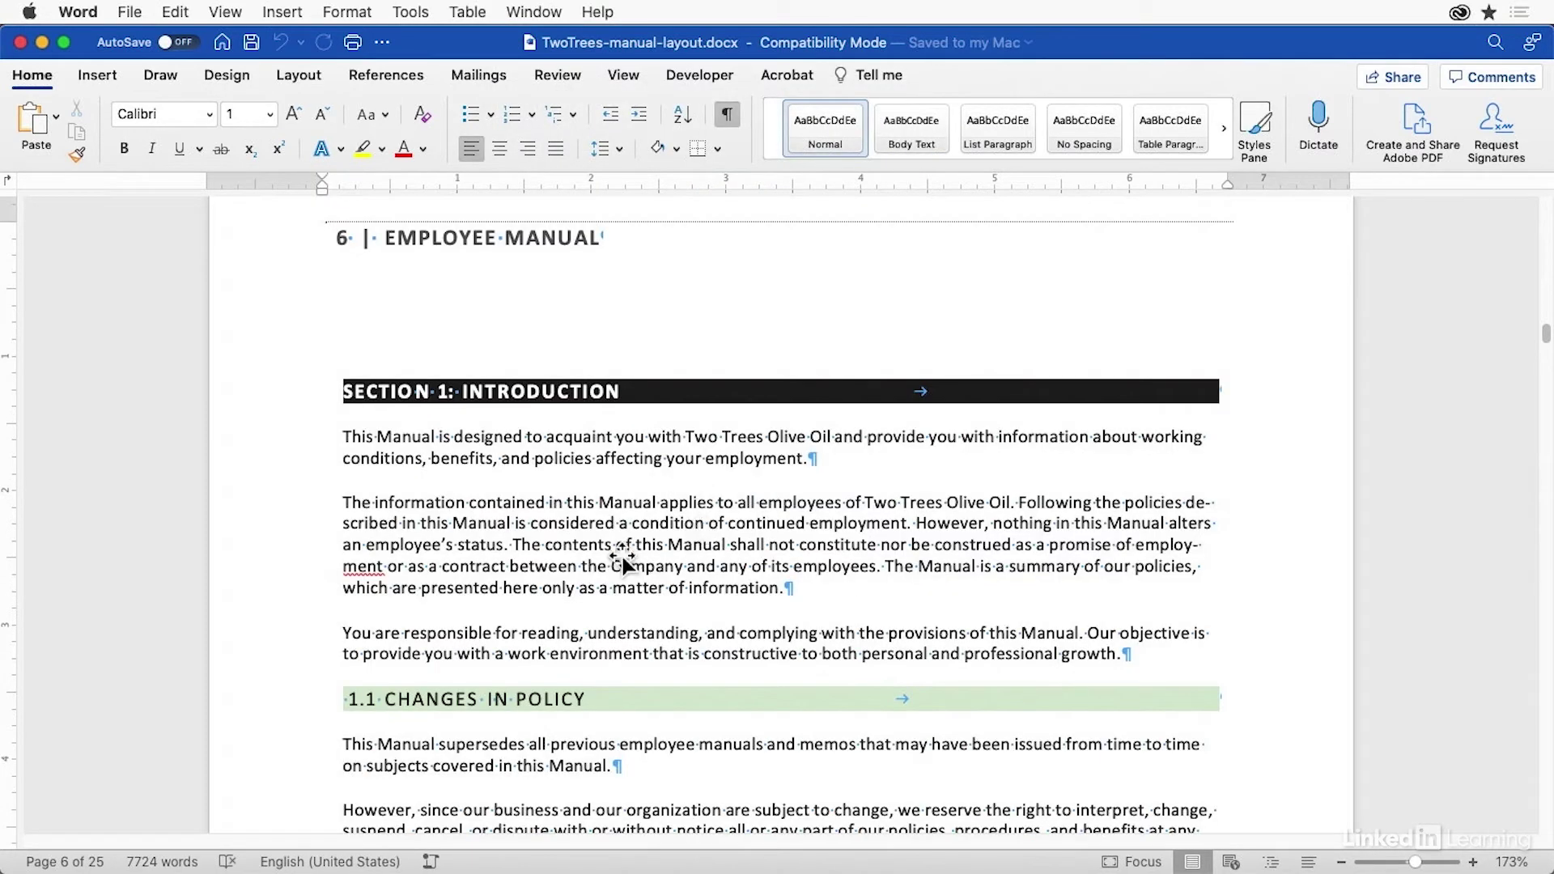
{"action": "left_click", "coordinate": [499, 515]}
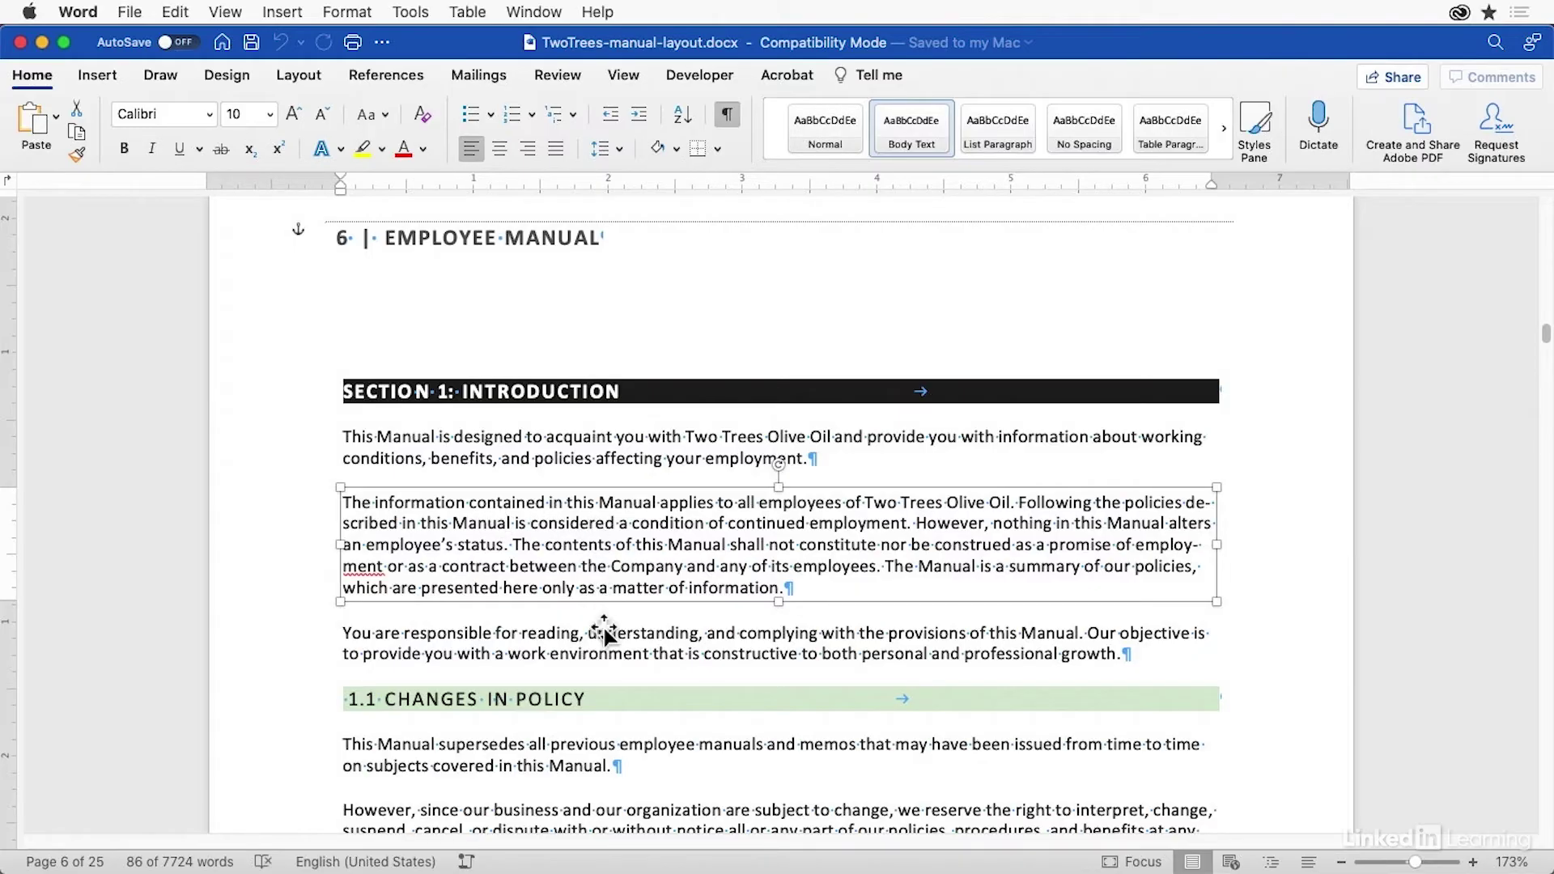
{"action": "left_click", "coordinate": [607, 654]}
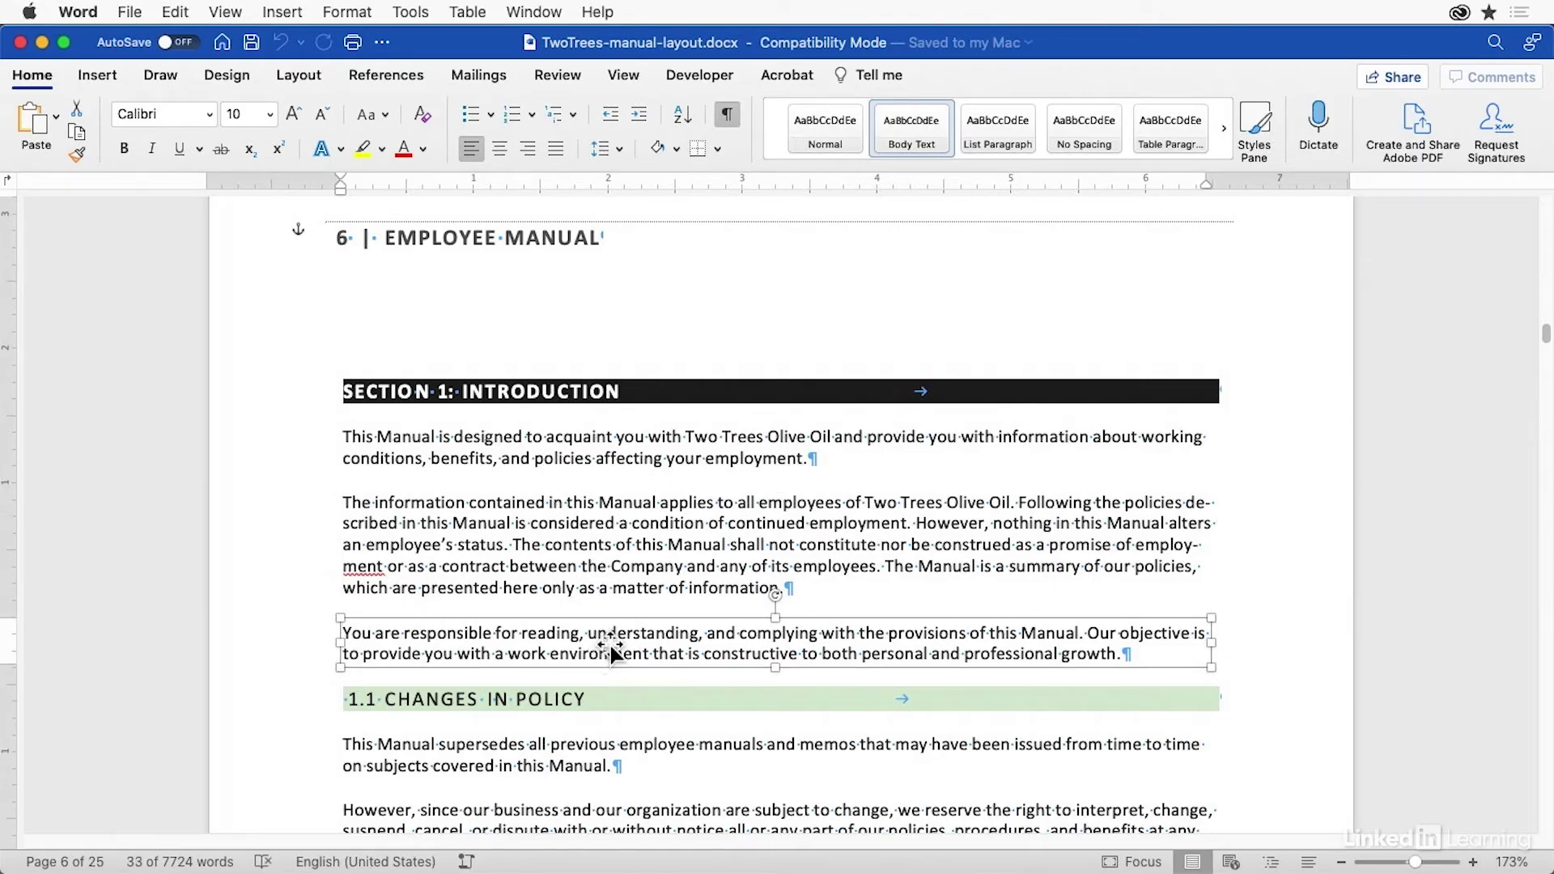
{"action": "scroll", "coordinate": [686, 789], "scroll_direction": "down", "scroll_amount": 3}
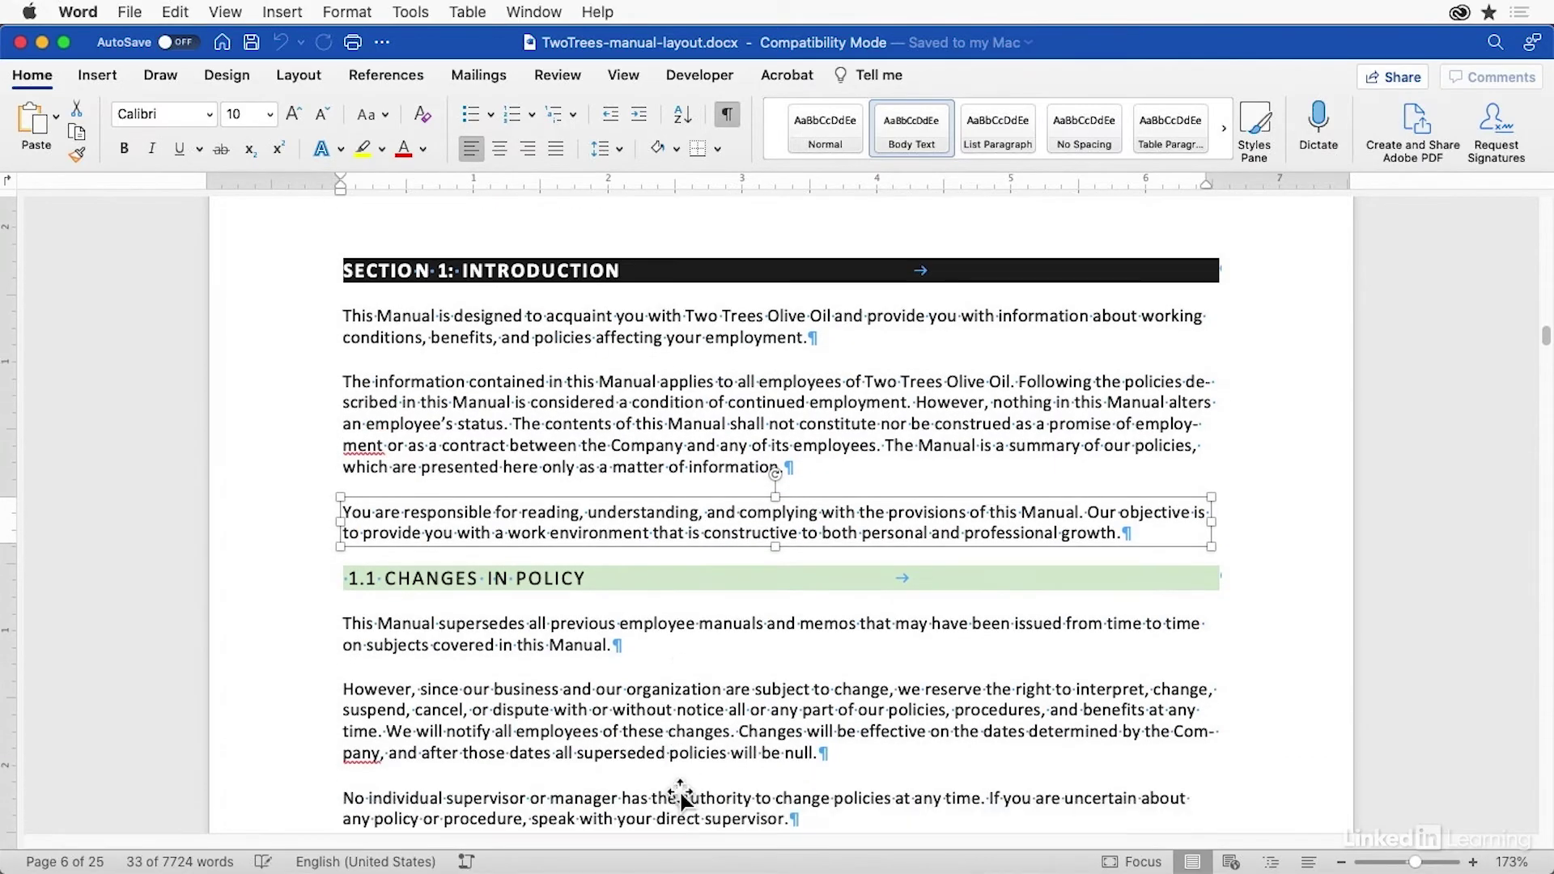
{"action": "left_click", "coordinate": [734, 733]}
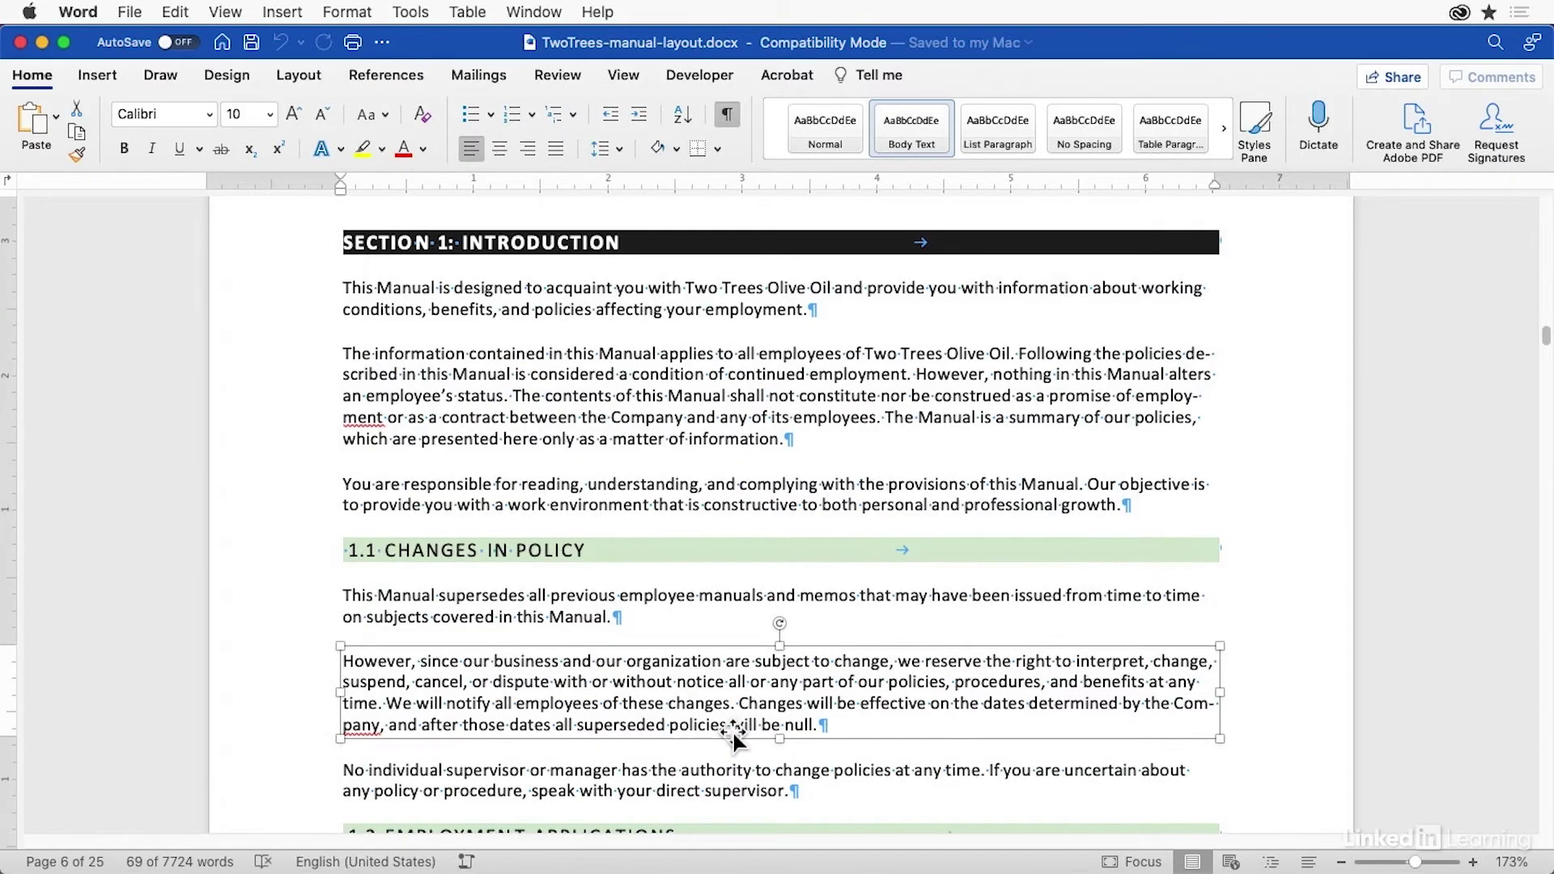
{"action": "scroll", "coordinate": [733, 734], "scroll_direction": "down", "scroll_amount": 3}
{"action": "scroll", "coordinate": [735, 683], "scroll_direction": "up", "scroll_amount": 10}
{"action": "scroll", "coordinate": [734, 684], "scroll_direction": "up", "scroll_amount": 6}
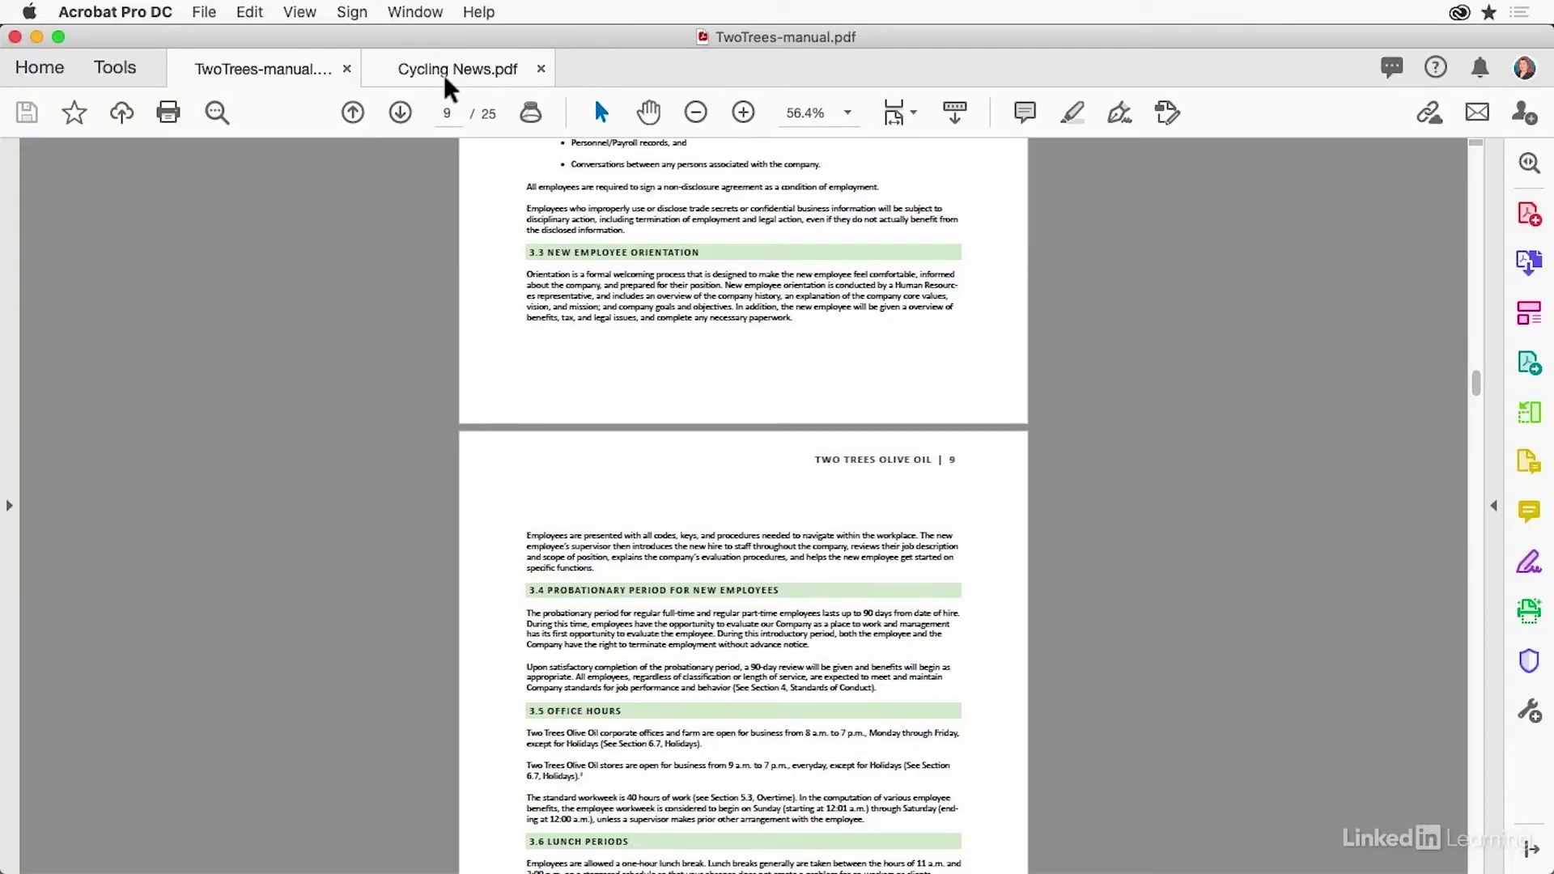
Bring up Cycling News.pdf and choose File > Export To > Microsoft Word > Word Document
{"action": "left_click", "coordinate": [453, 72]}
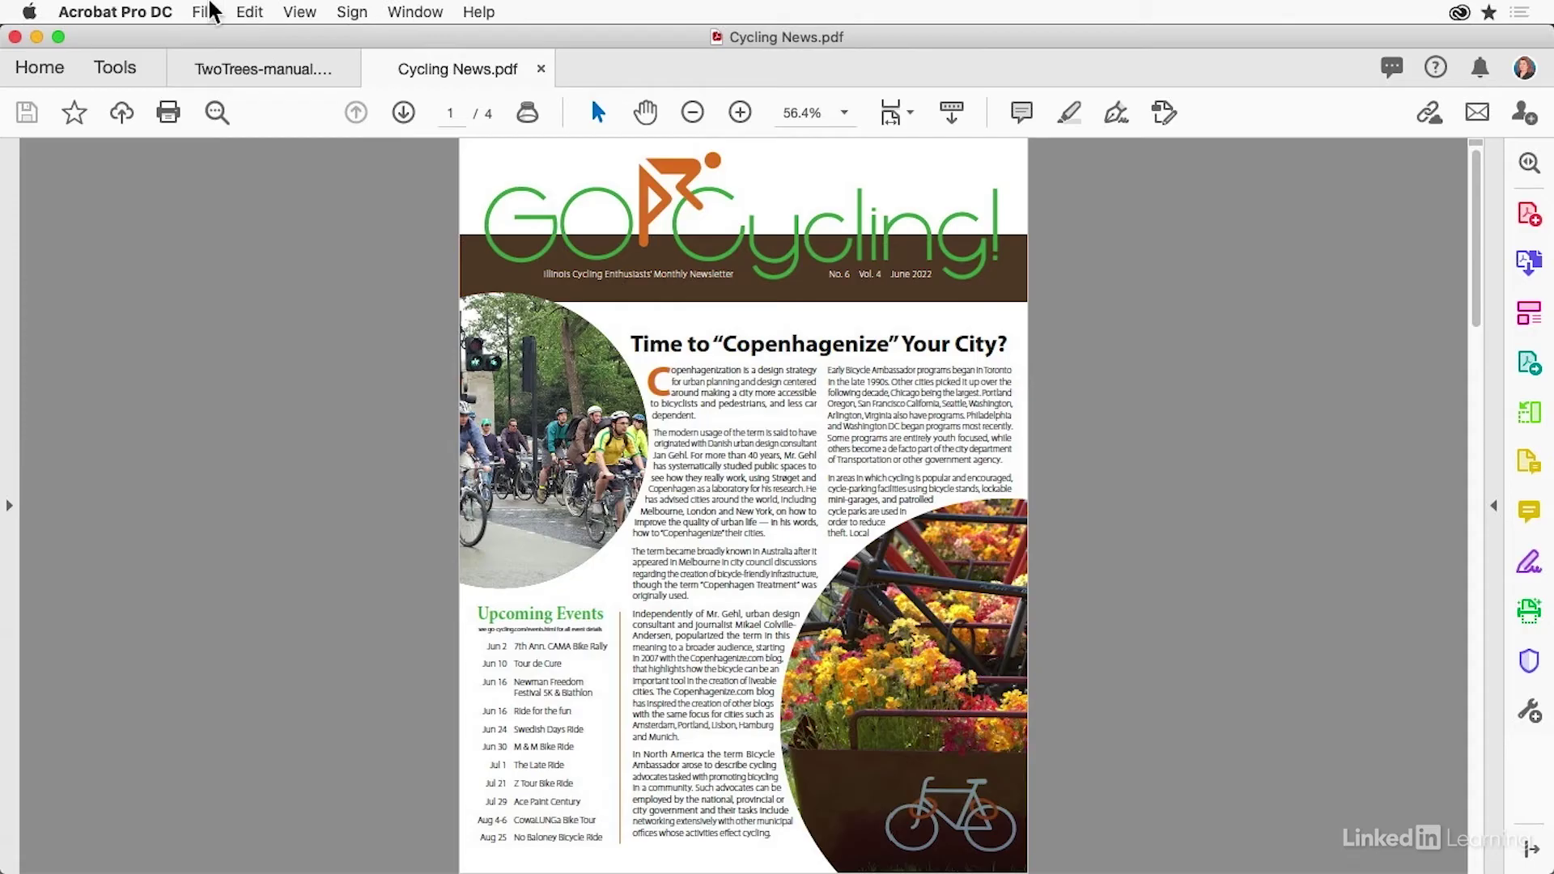
{"action": "left_click", "coordinate": [204, 12]}
{"action": "mouse_move", "coordinate": [267, 214]}
{"action": "mouse_move", "coordinate": [586, 217]}
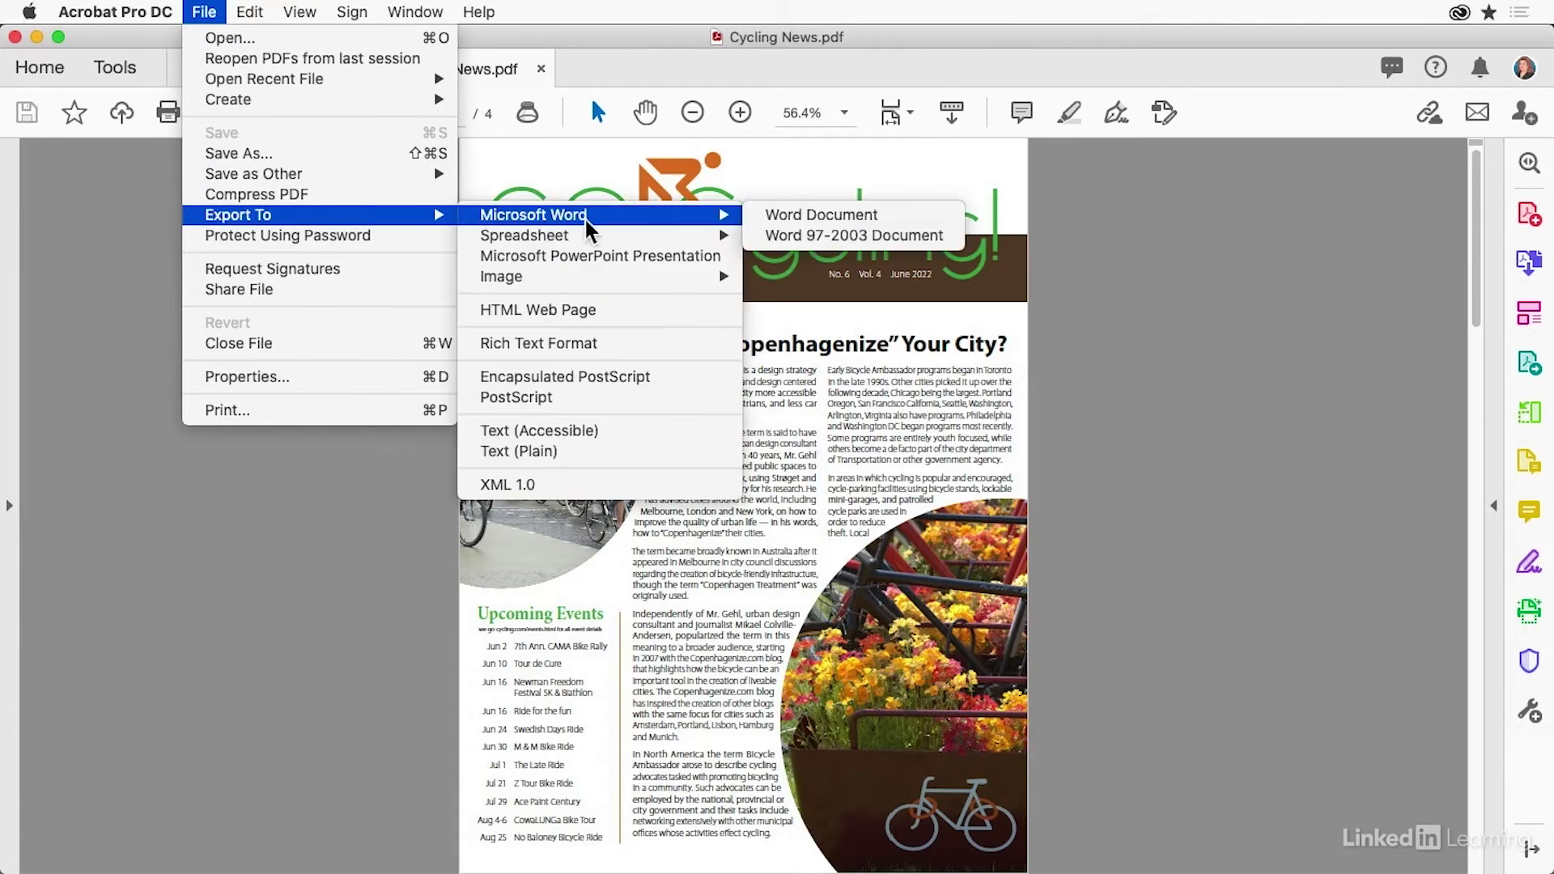
{"action": "left_click", "coordinate": [789, 215]}
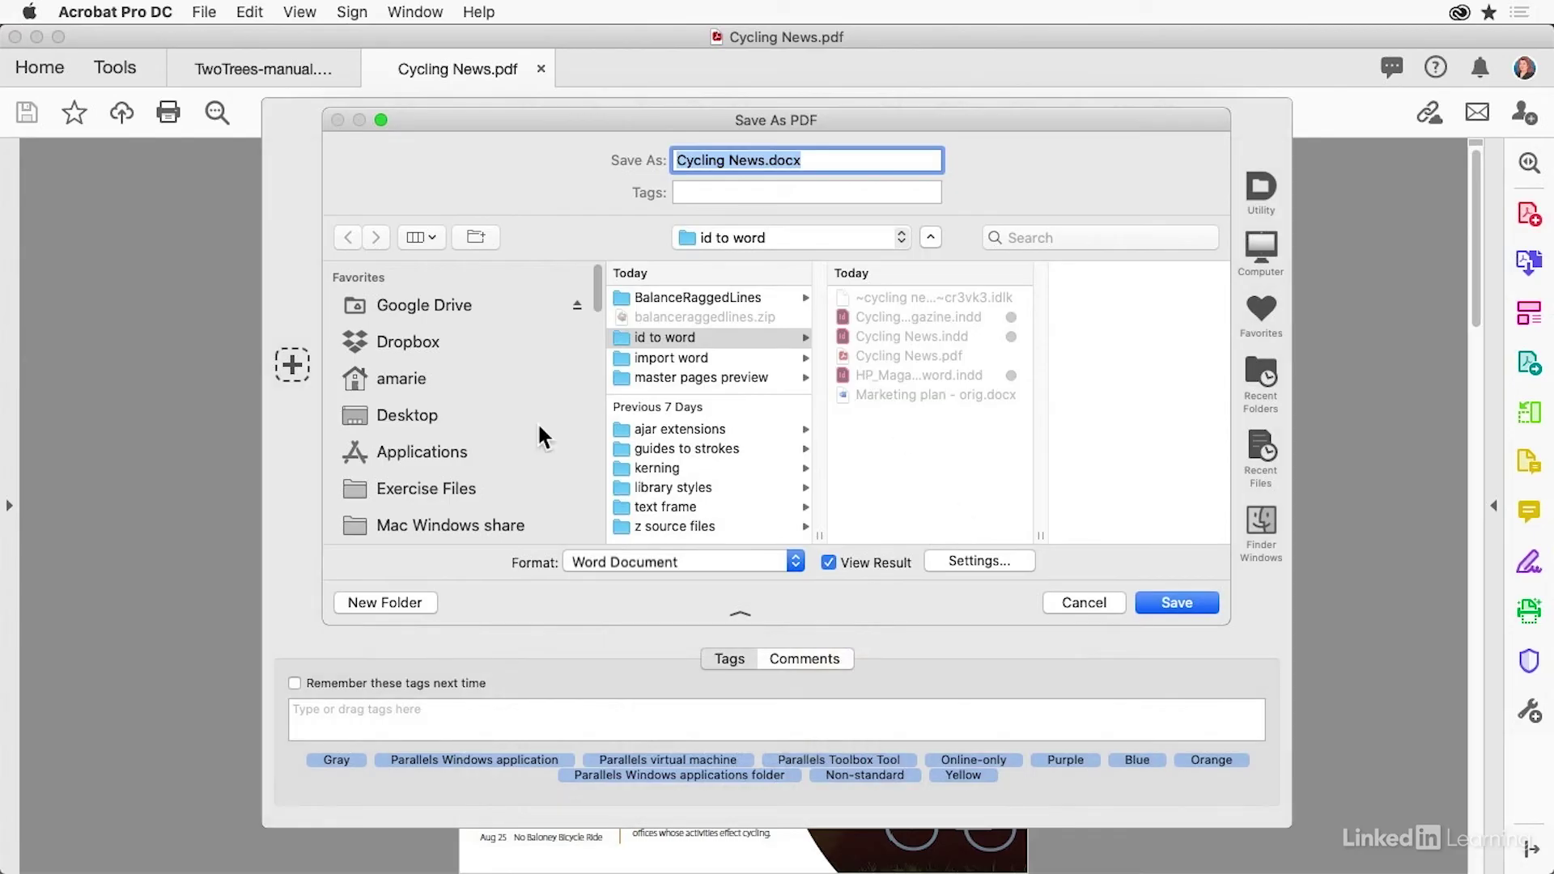
Save Cycling News.docx to the Desktop with the Retain Page Layout setting
{"action": "left_click", "coordinate": [452, 414]}
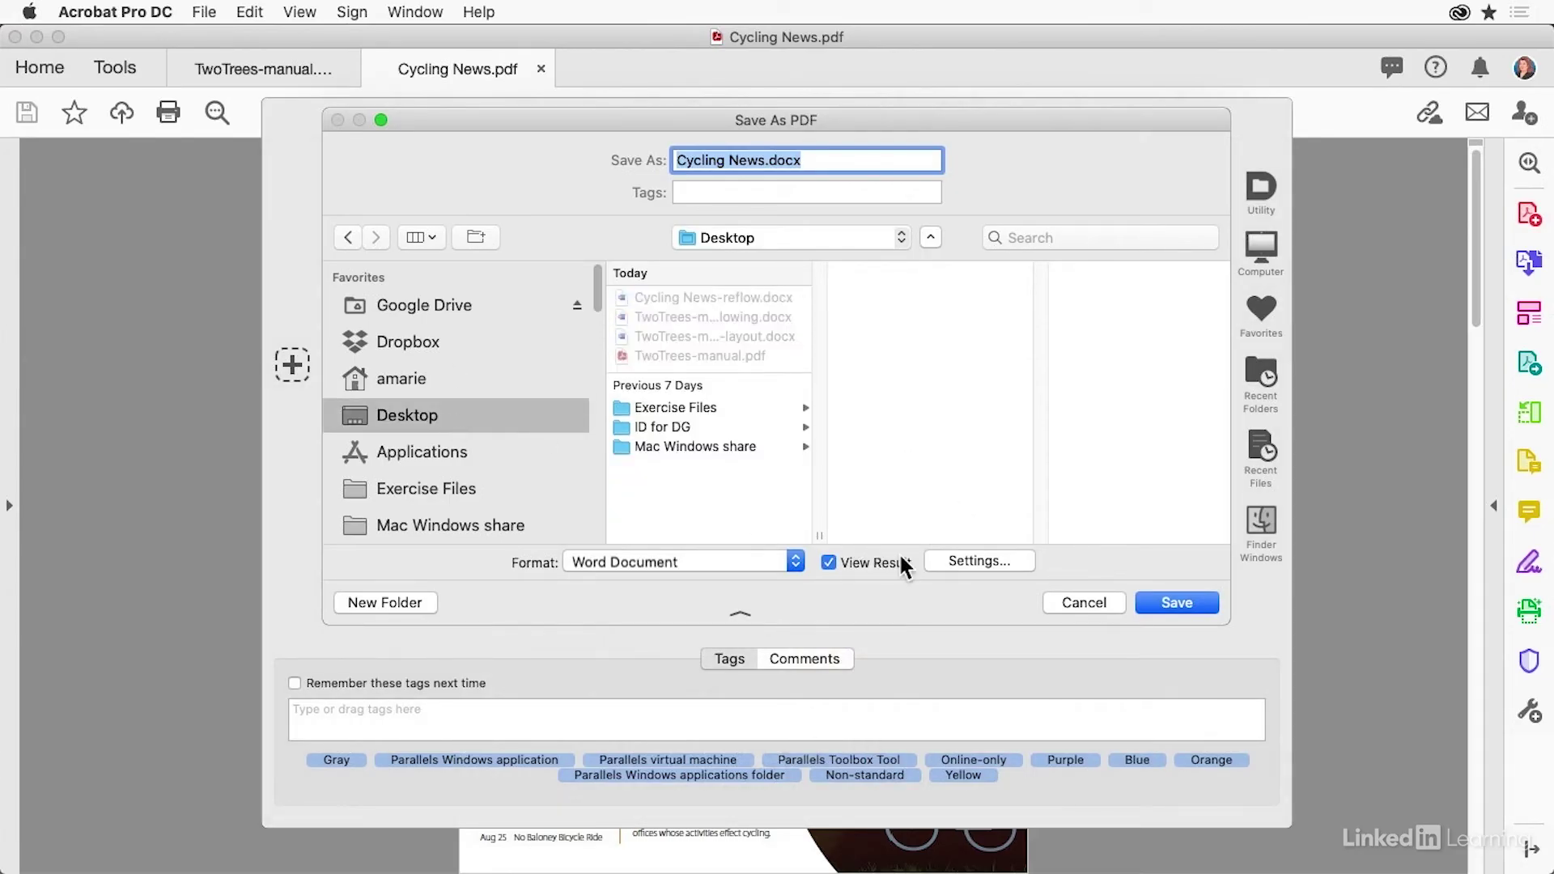
{"action": "left_click", "coordinate": [984, 558]}
{"action": "left_click", "coordinate": [834, 352]}
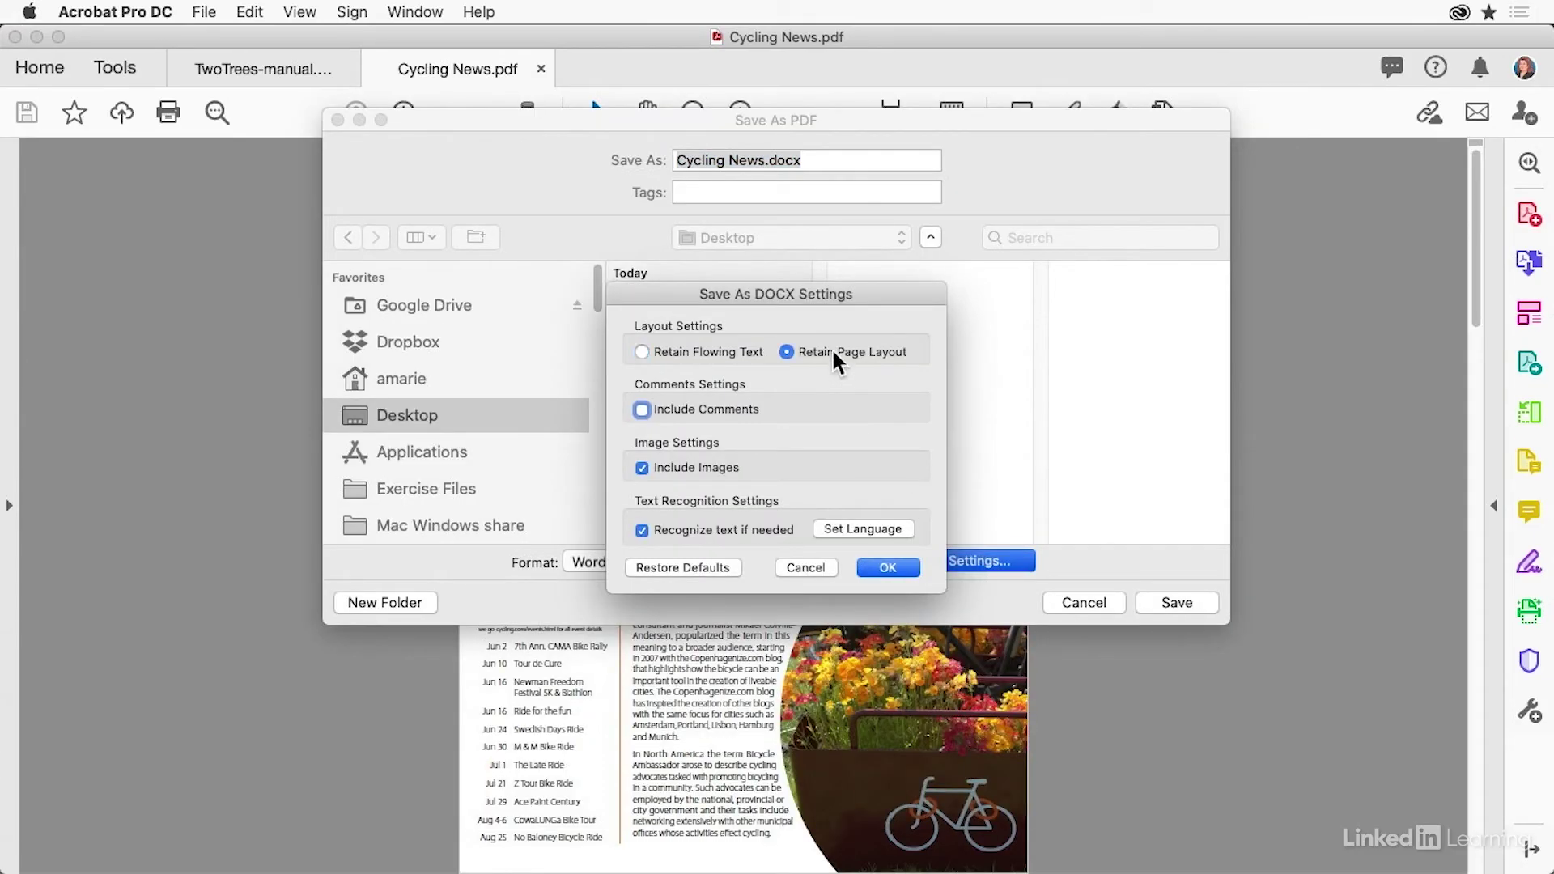
{"action": "left_click", "coordinate": [888, 566]}
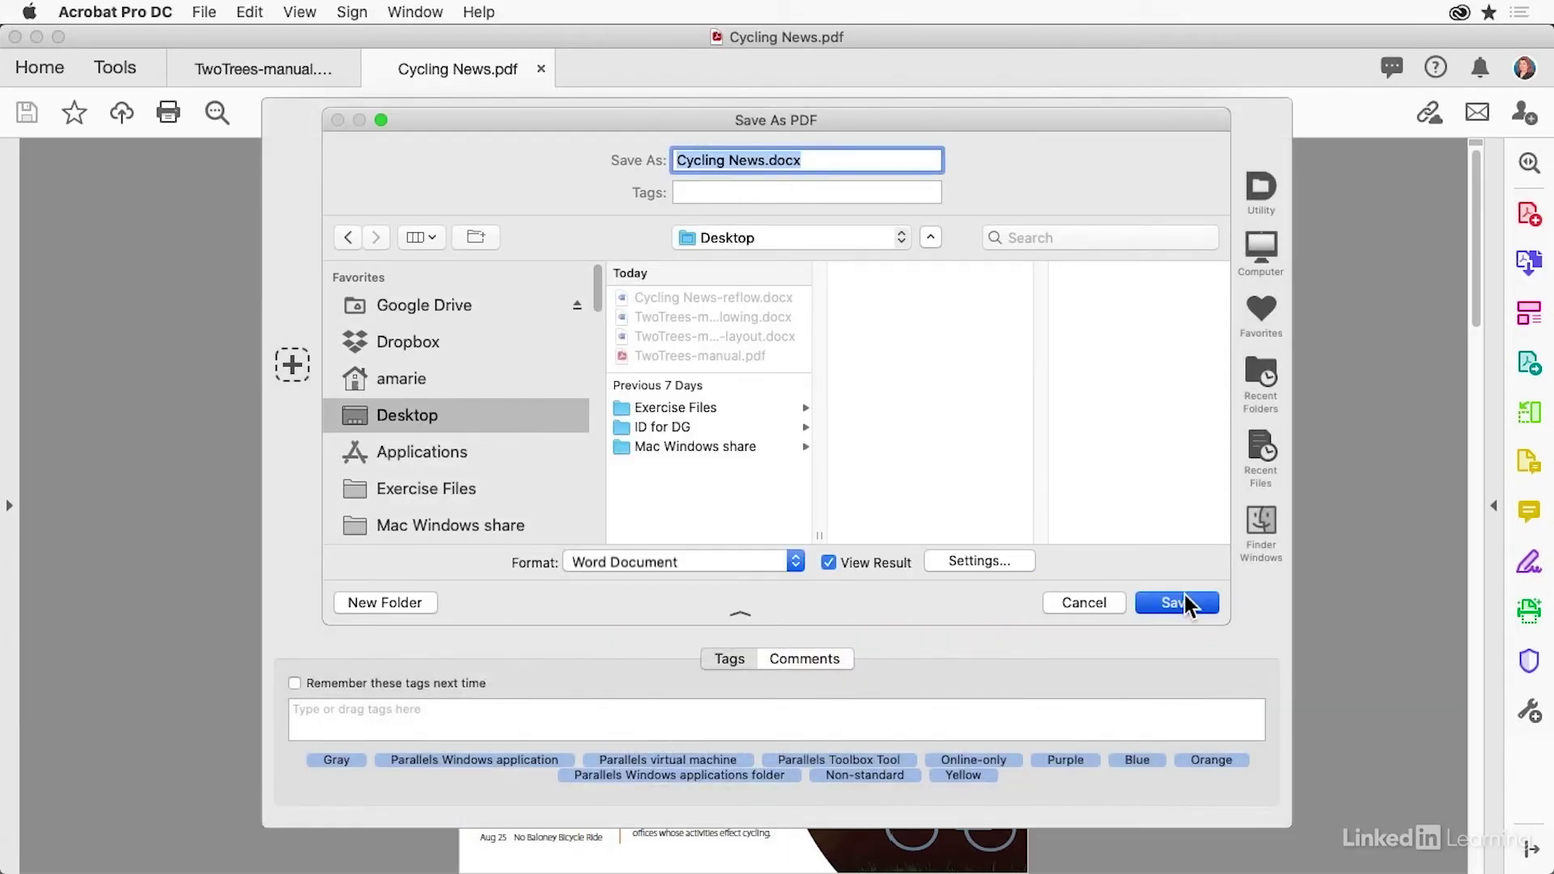
{"action": "left_click", "coordinate": [1178, 603]}
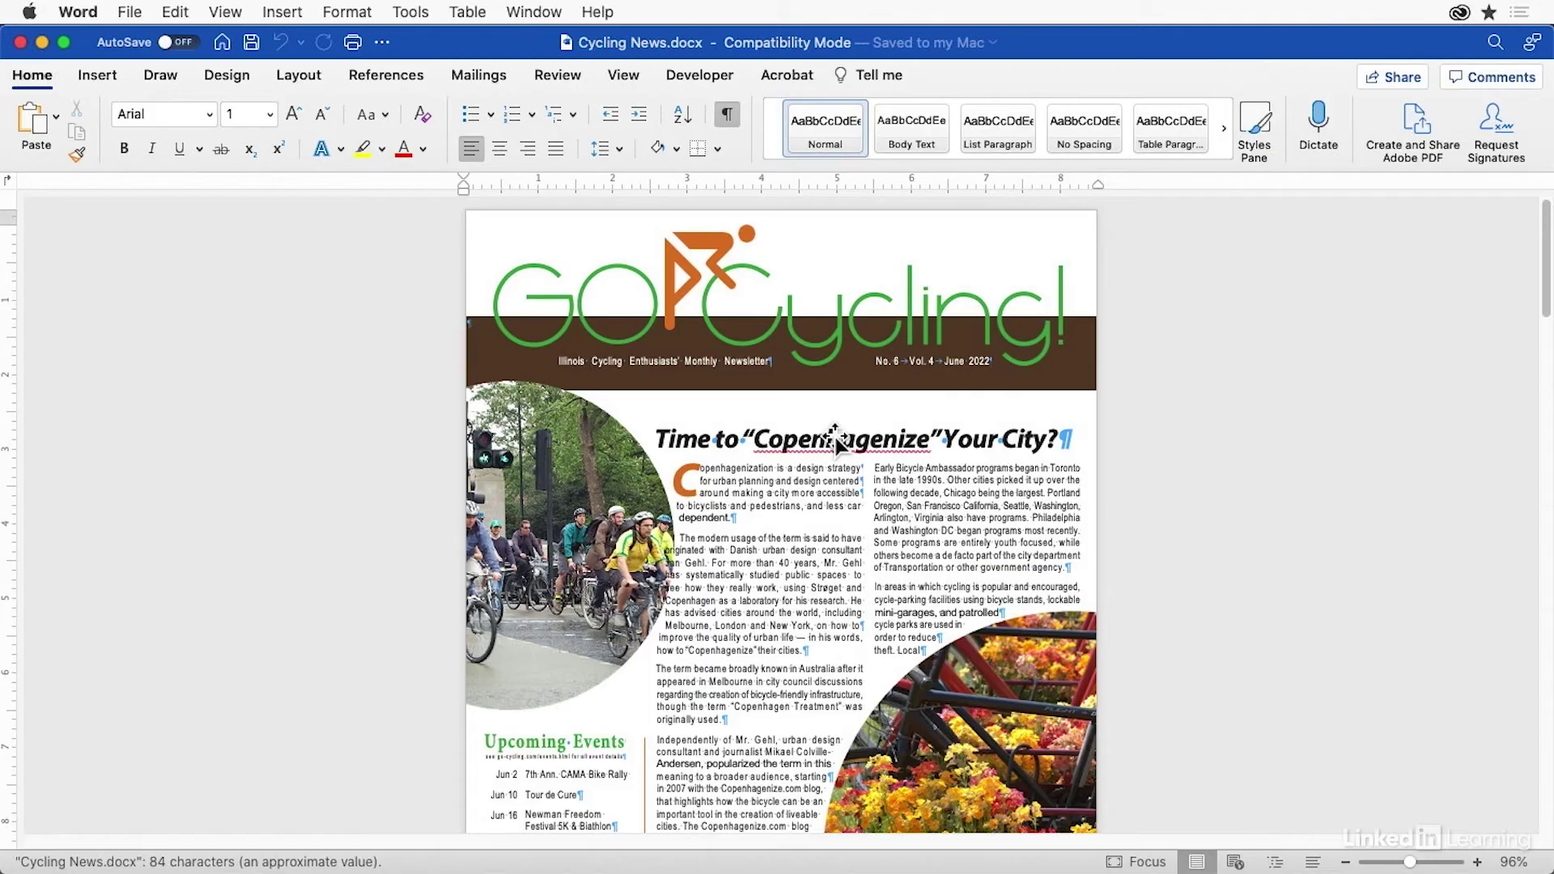
Scroll Cycling News.docx and select the left, middle, right and Critical Mass text boxes
{"action": "scroll", "coordinate": [836, 441], "scroll_direction": "down", "scroll_amount": 5}
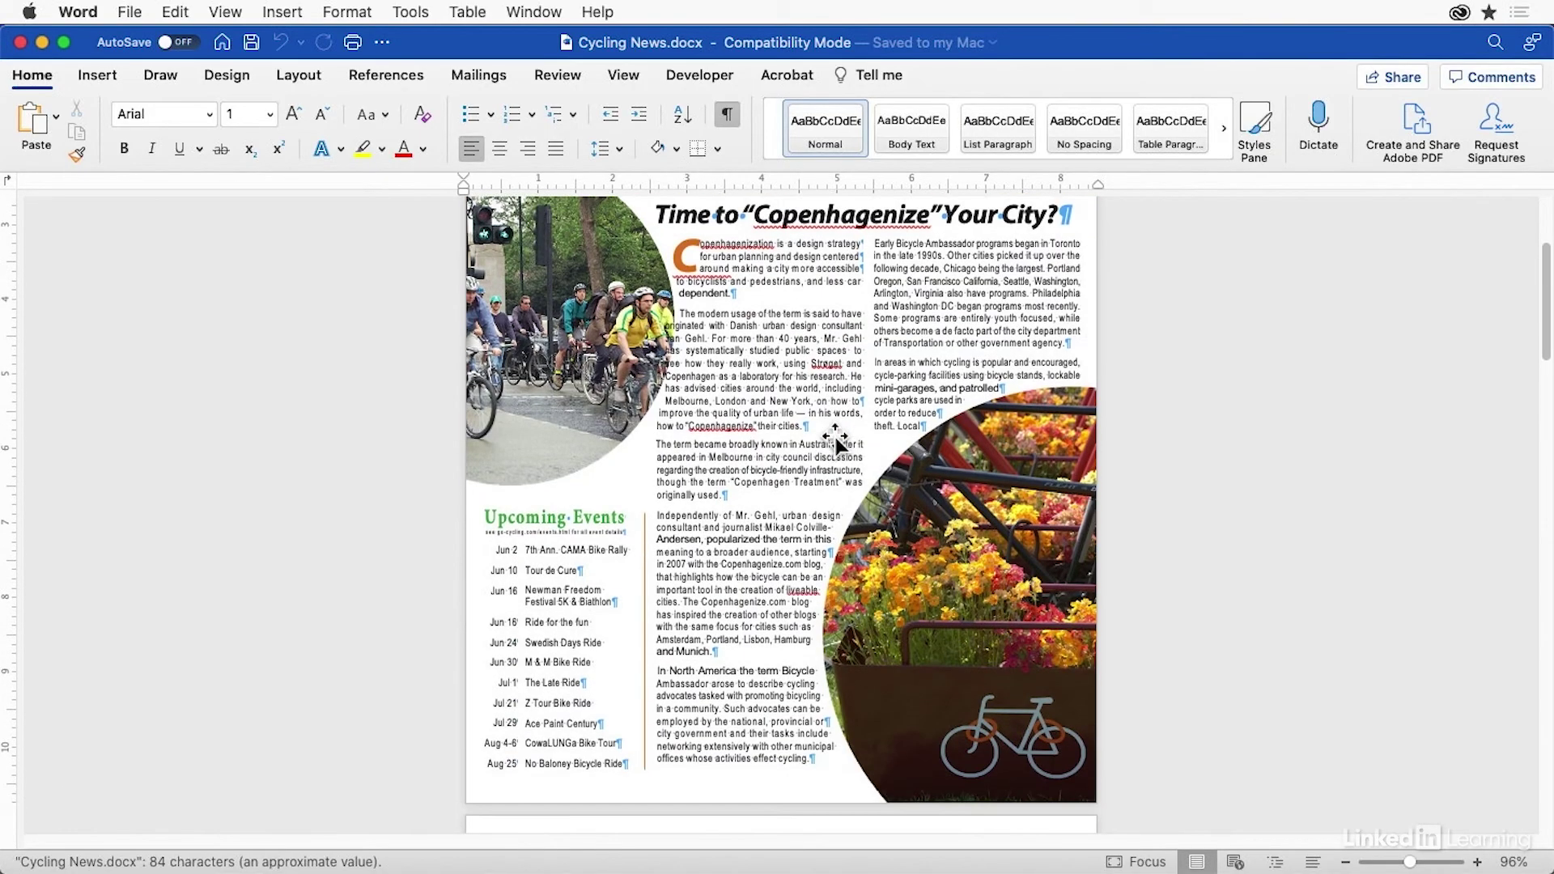
{"action": "scroll", "coordinate": [836, 441], "scroll_direction": "down", "scroll_amount": 15}
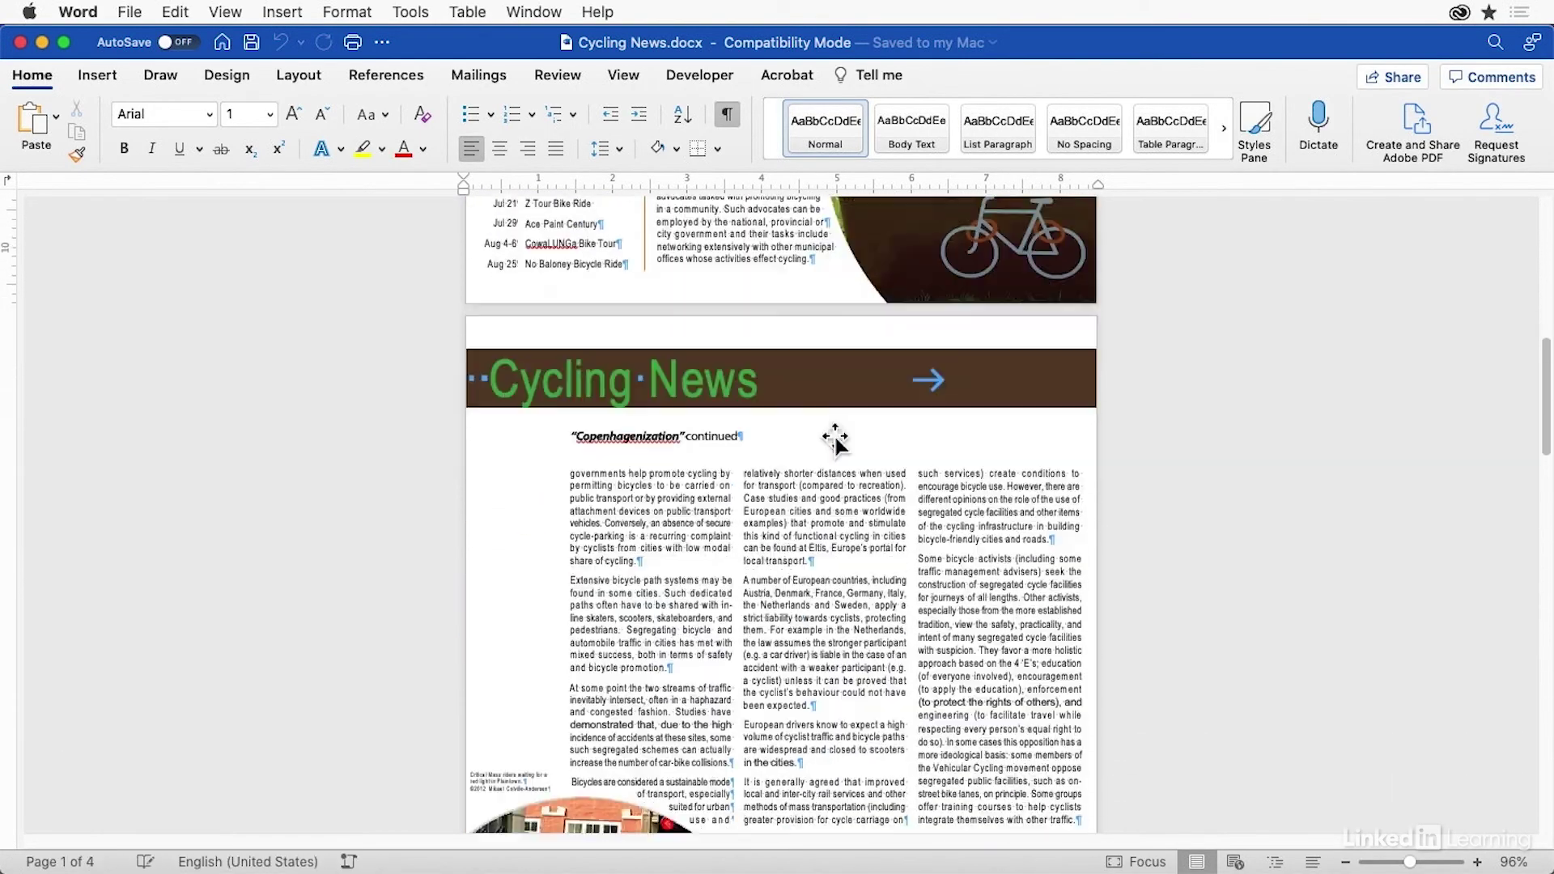
{"action": "scroll", "coordinate": [836, 441], "scroll_direction": "down", "scroll_amount": 4}
{"action": "left_click", "coordinate": [824, 324]}
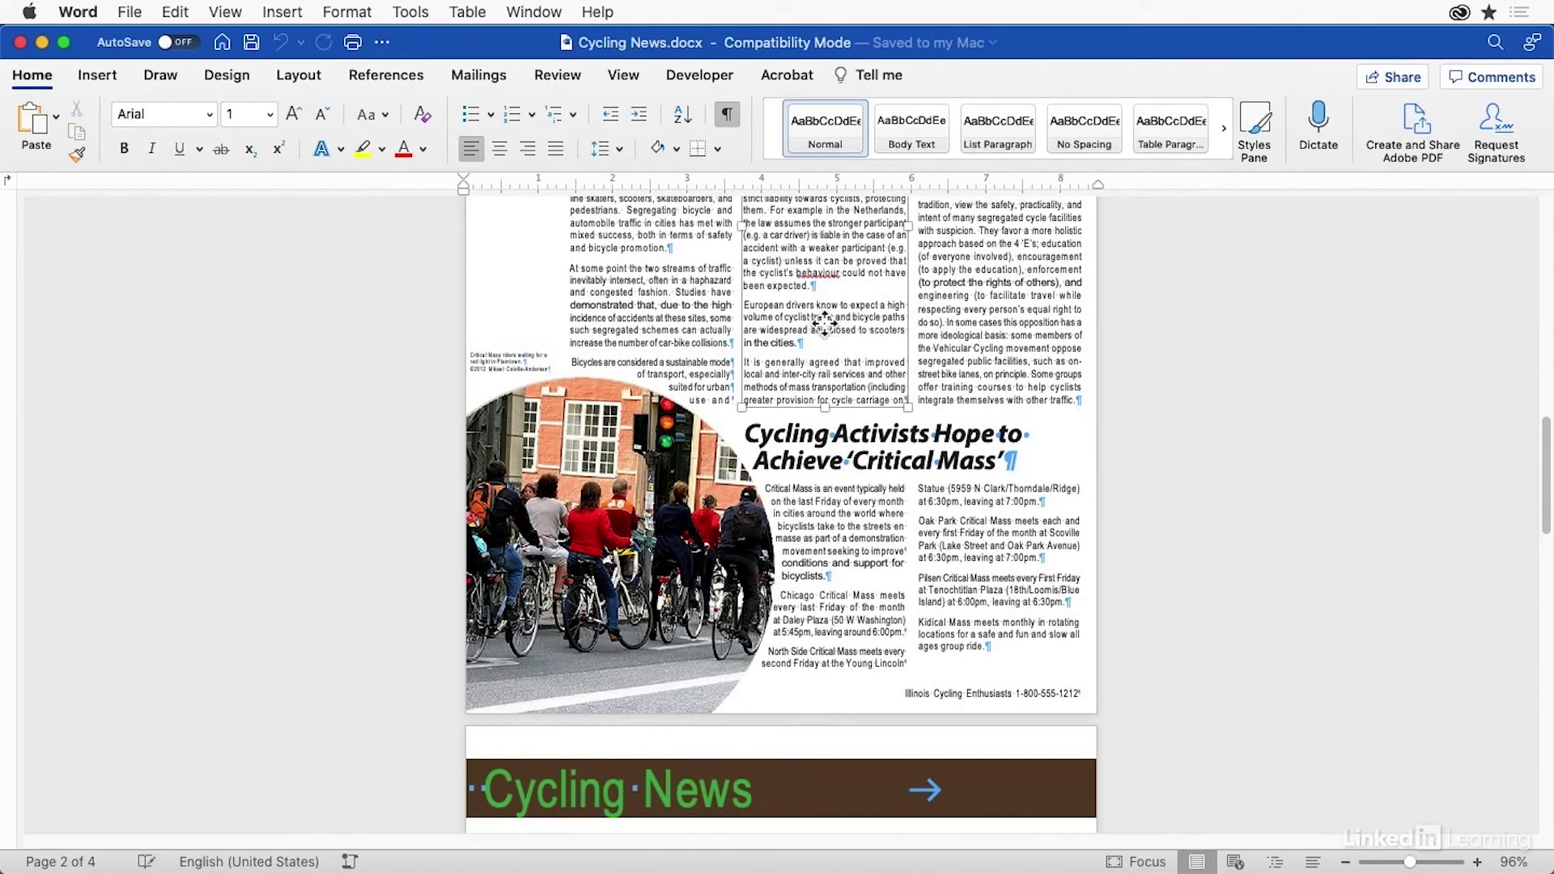
{"action": "left_click", "coordinate": [635, 328]}
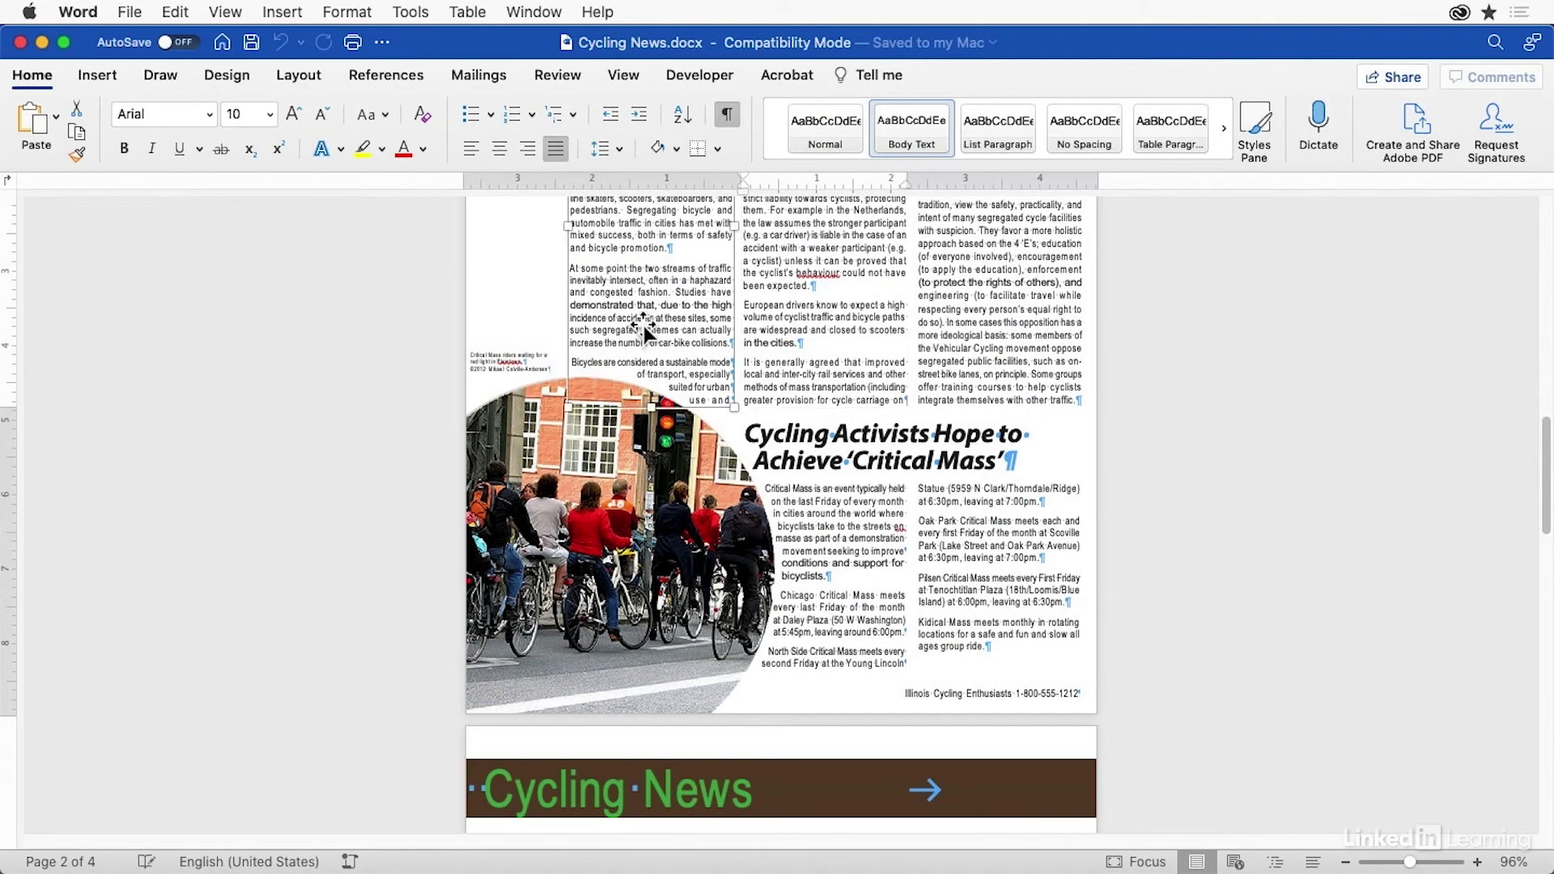
{"action": "left_click", "coordinate": [1039, 332]}
{"action": "scroll", "coordinate": [1036, 324], "scroll_direction": "down", "scroll_amount": 1}
{"action": "left_click", "coordinate": [834, 504]}
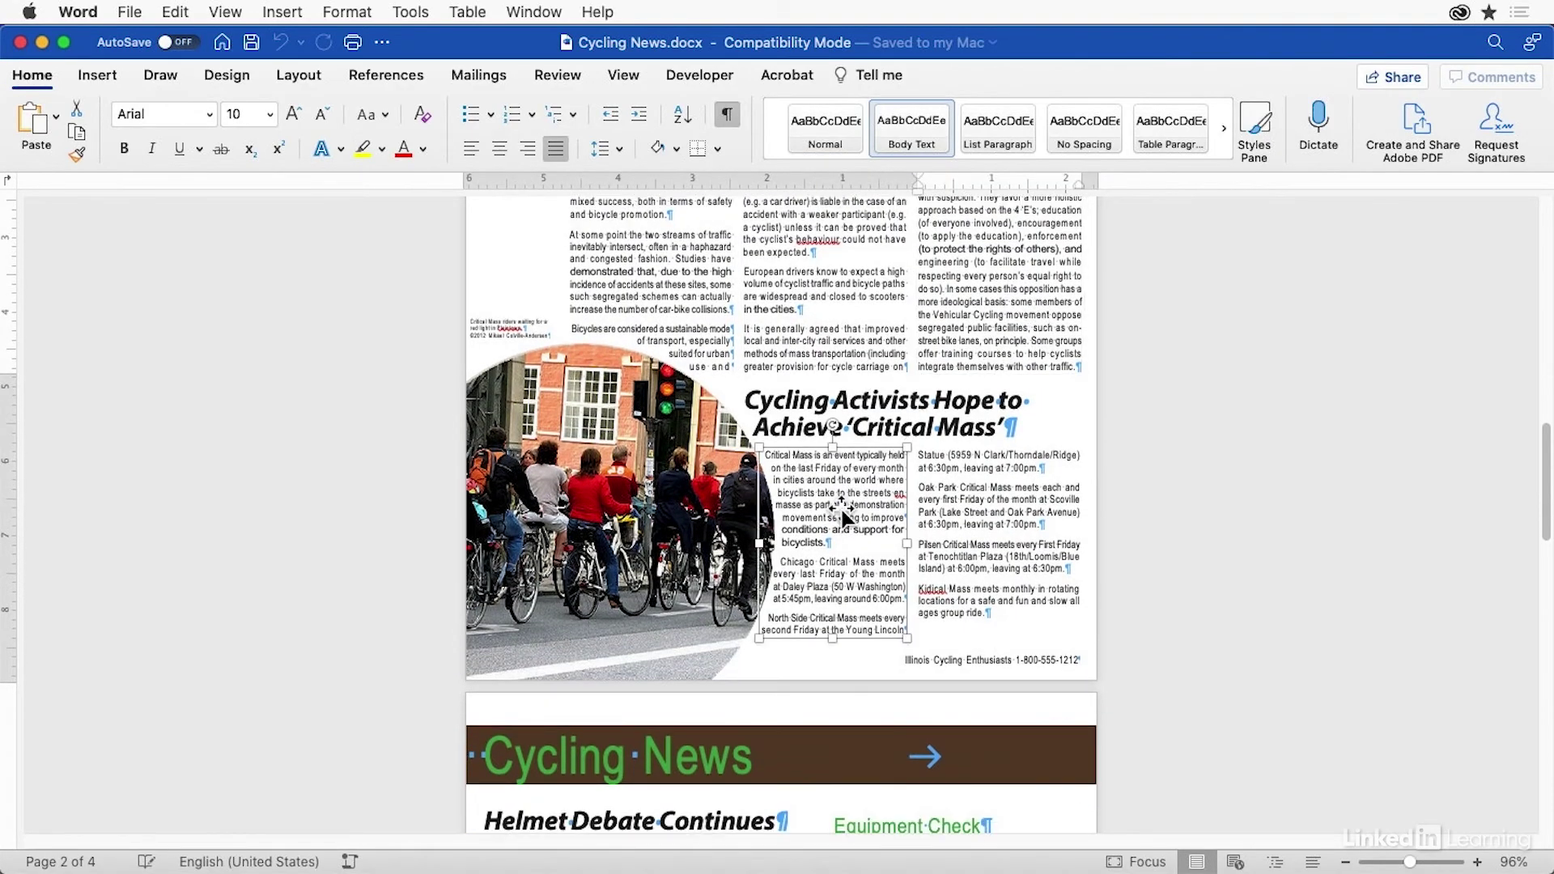
Open the Format Shape pane for a column and select the word 'that'
{"action": "scroll", "coordinate": [994, 507], "scroll_direction": "up", "scroll_amount": 1}
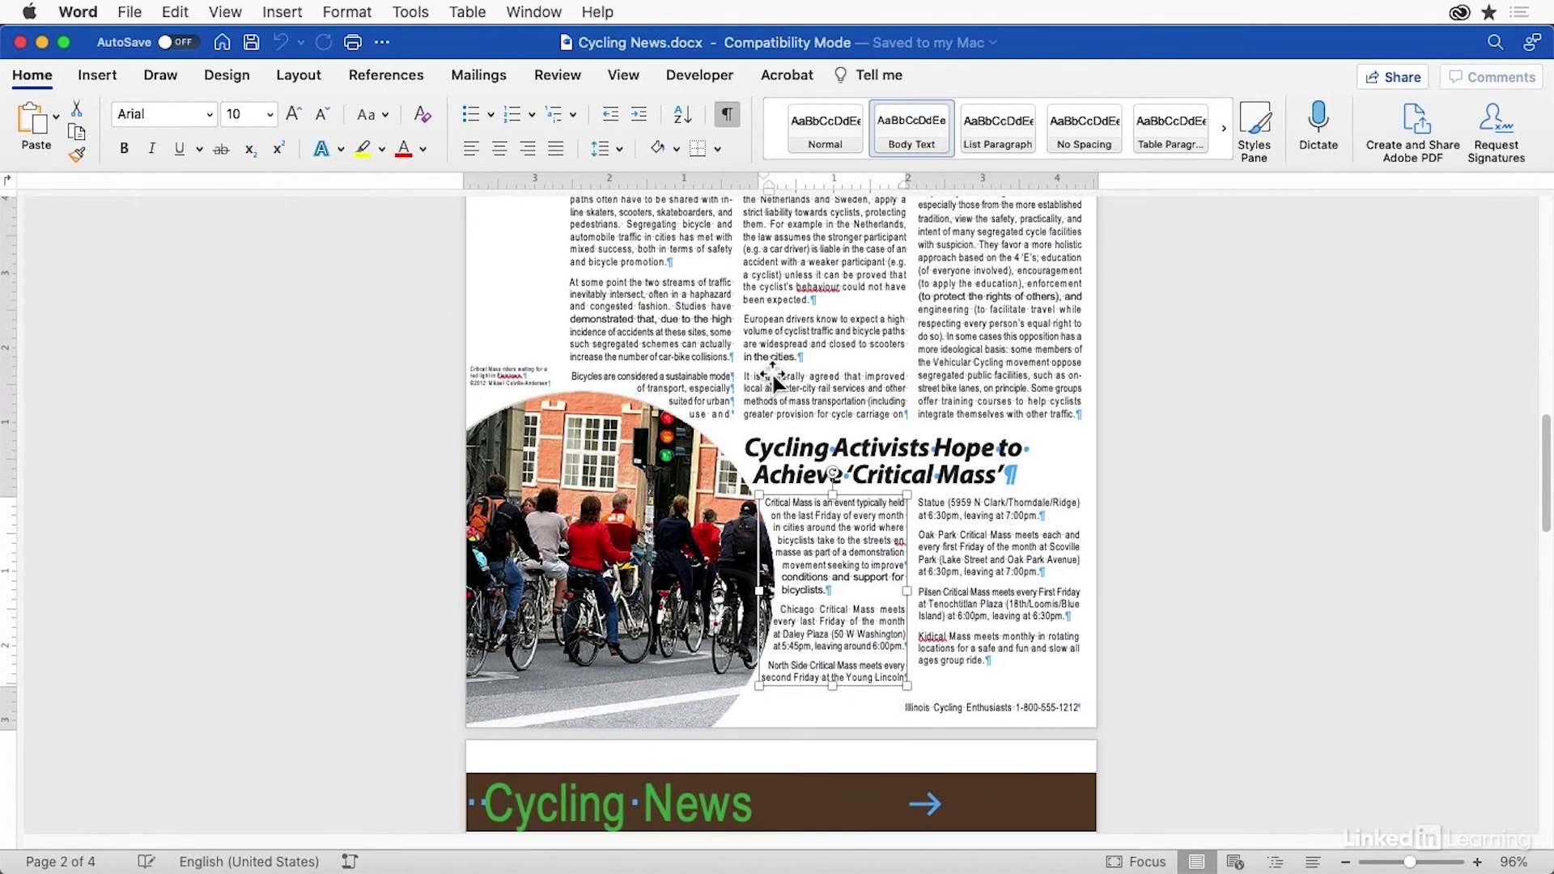
{"action": "double_click", "coordinate": [794, 381]}
{"action": "double_click", "coordinate": [685, 376]}
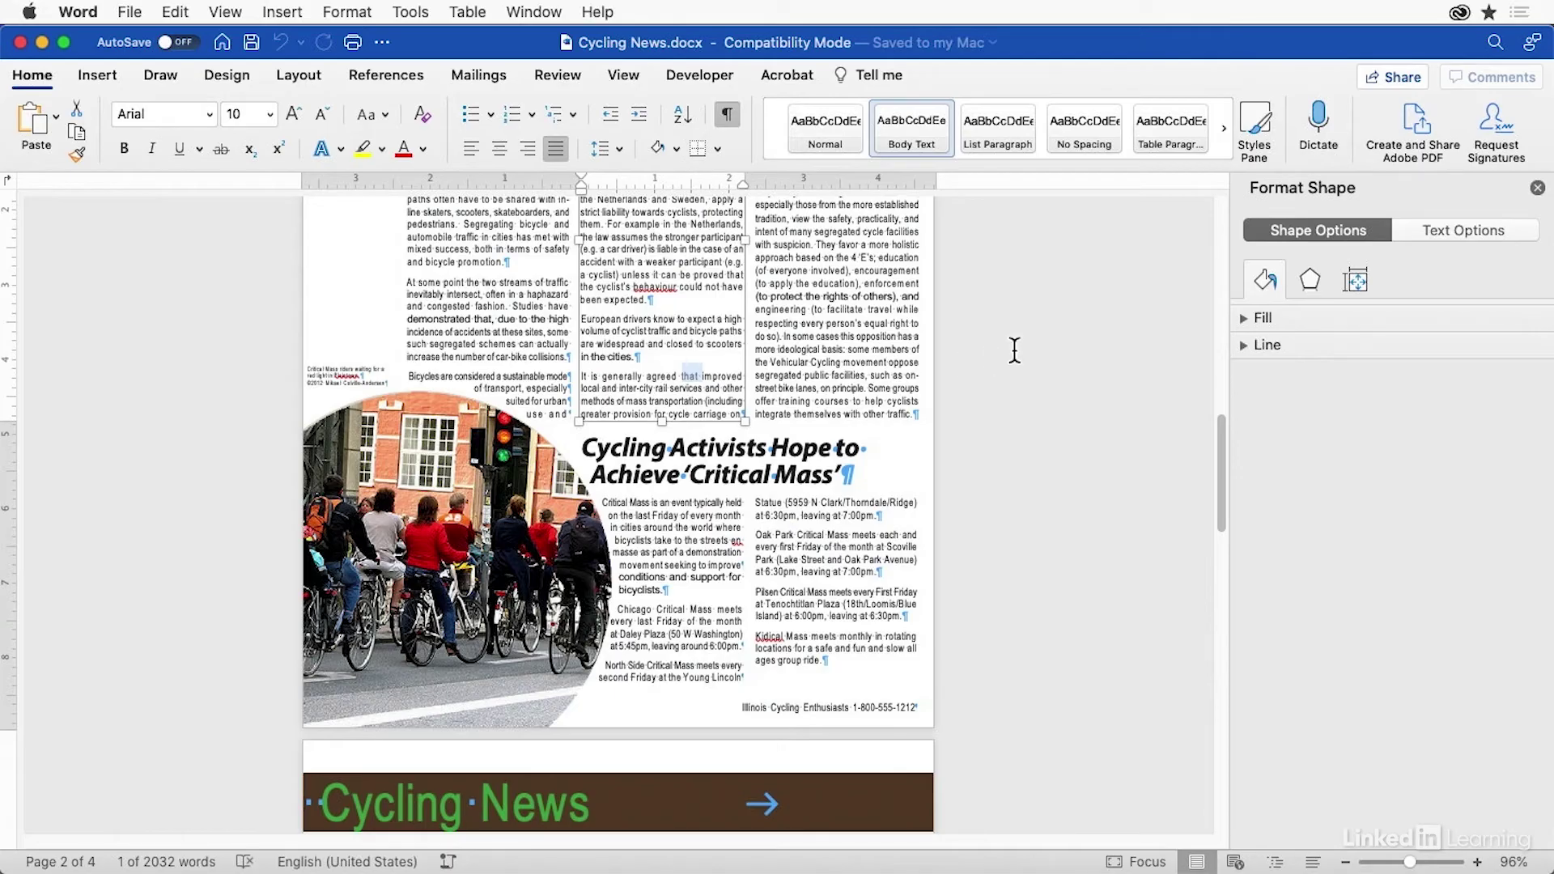
{"action": "scroll", "coordinate": [1014, 350], "scroll_direction": "up", "scroll_amount": 3}
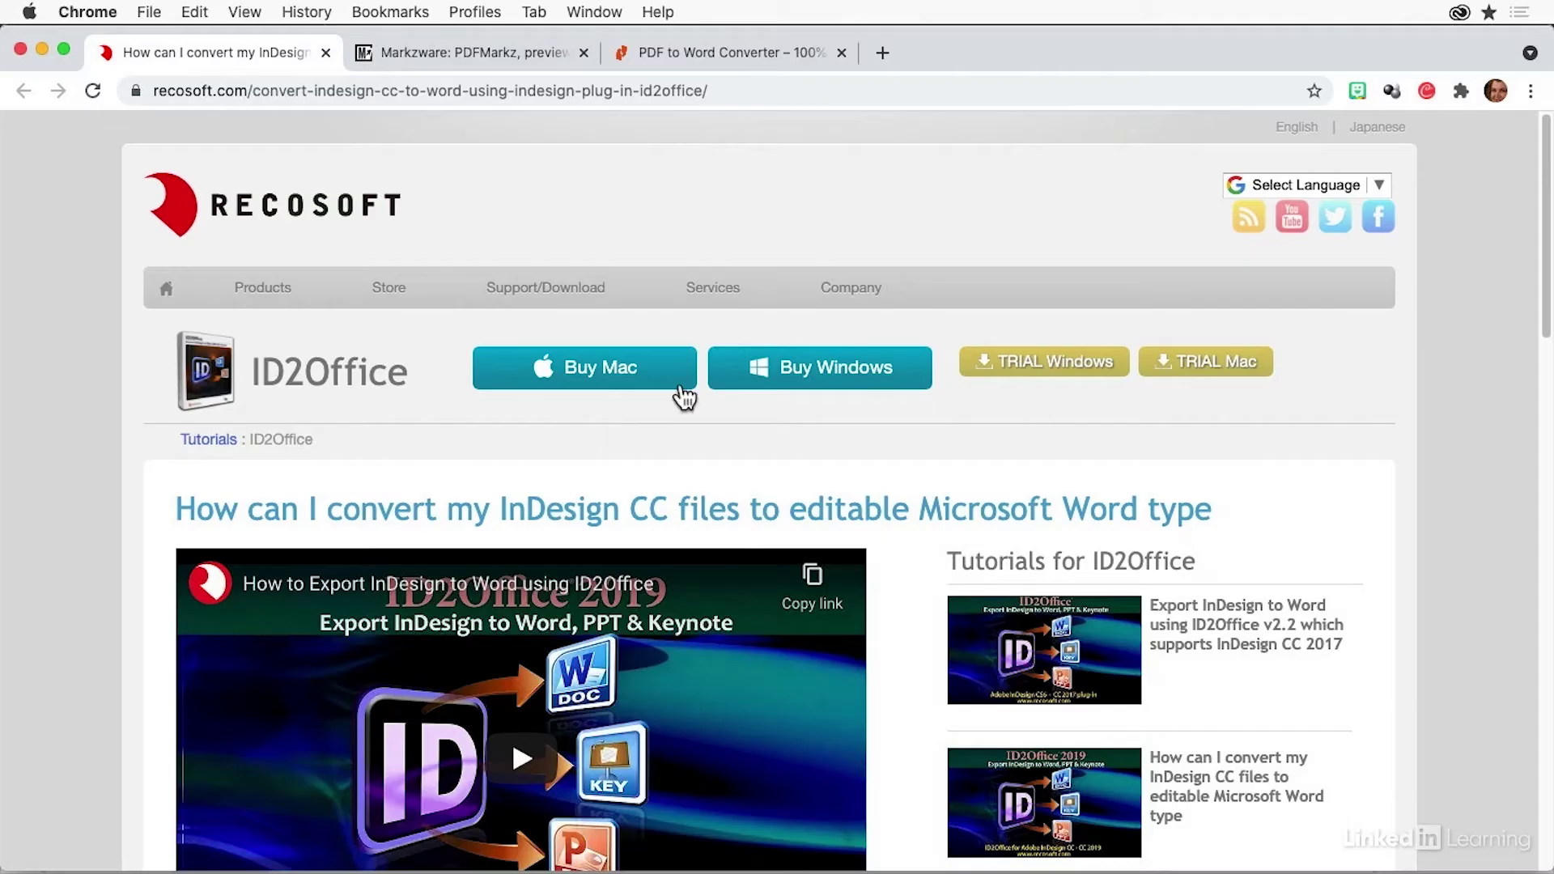
Scroll down through the Recosoft ID2Office tutorial page and back to the top
{"action": "scroll", "coordinate": [759, 154], "scroll_direction": "down", "scroll_amount": 1}
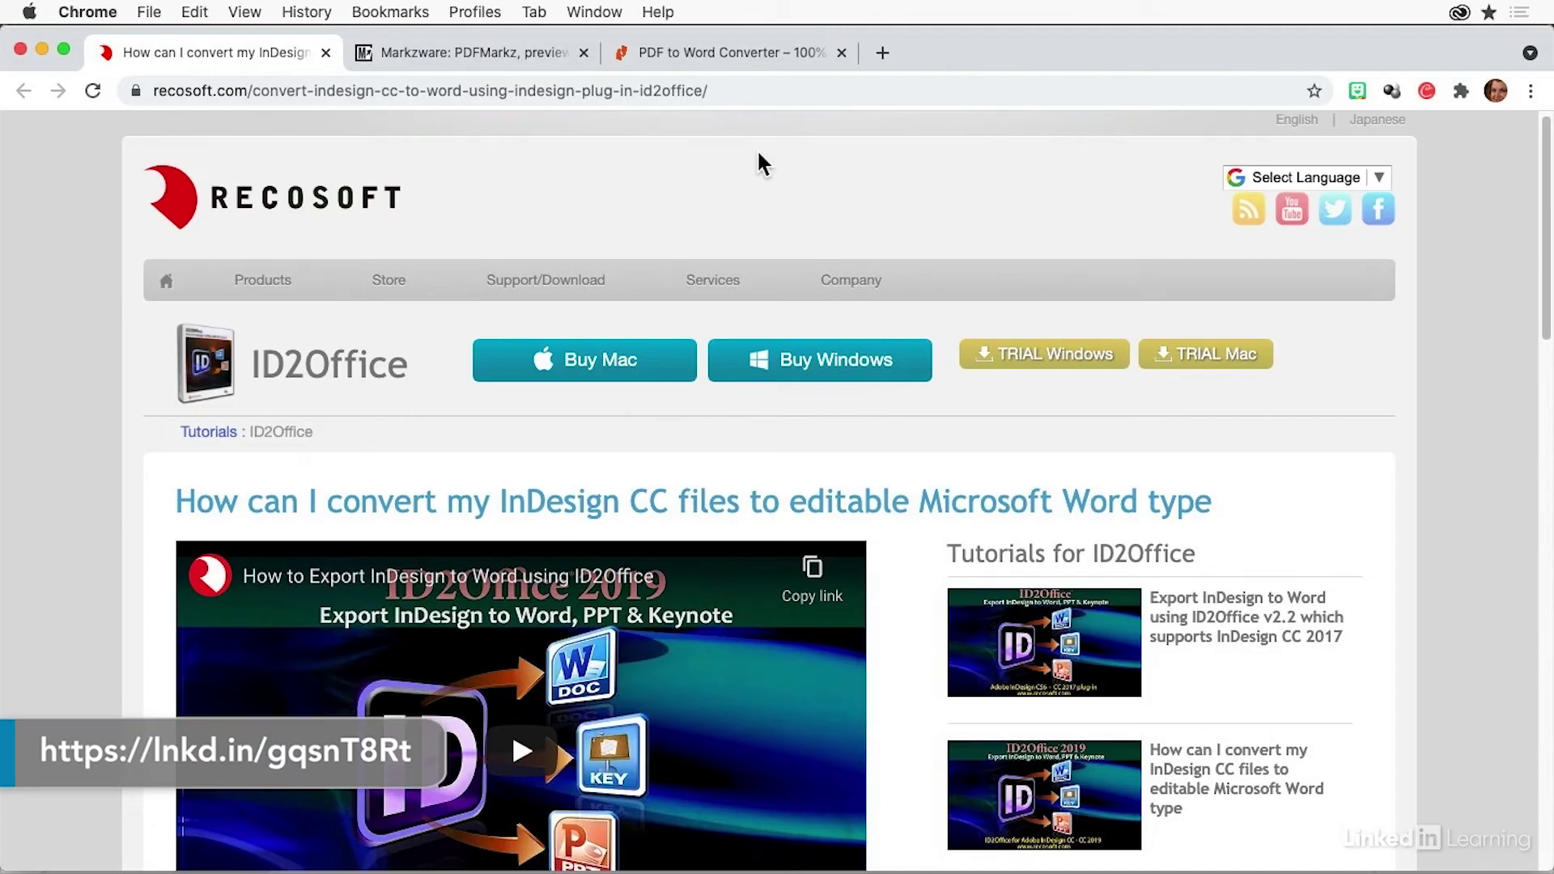
{"action": "scroll", "coordinate": [515, 236], "scroll_direction": "down", "scroll_amount": 2}
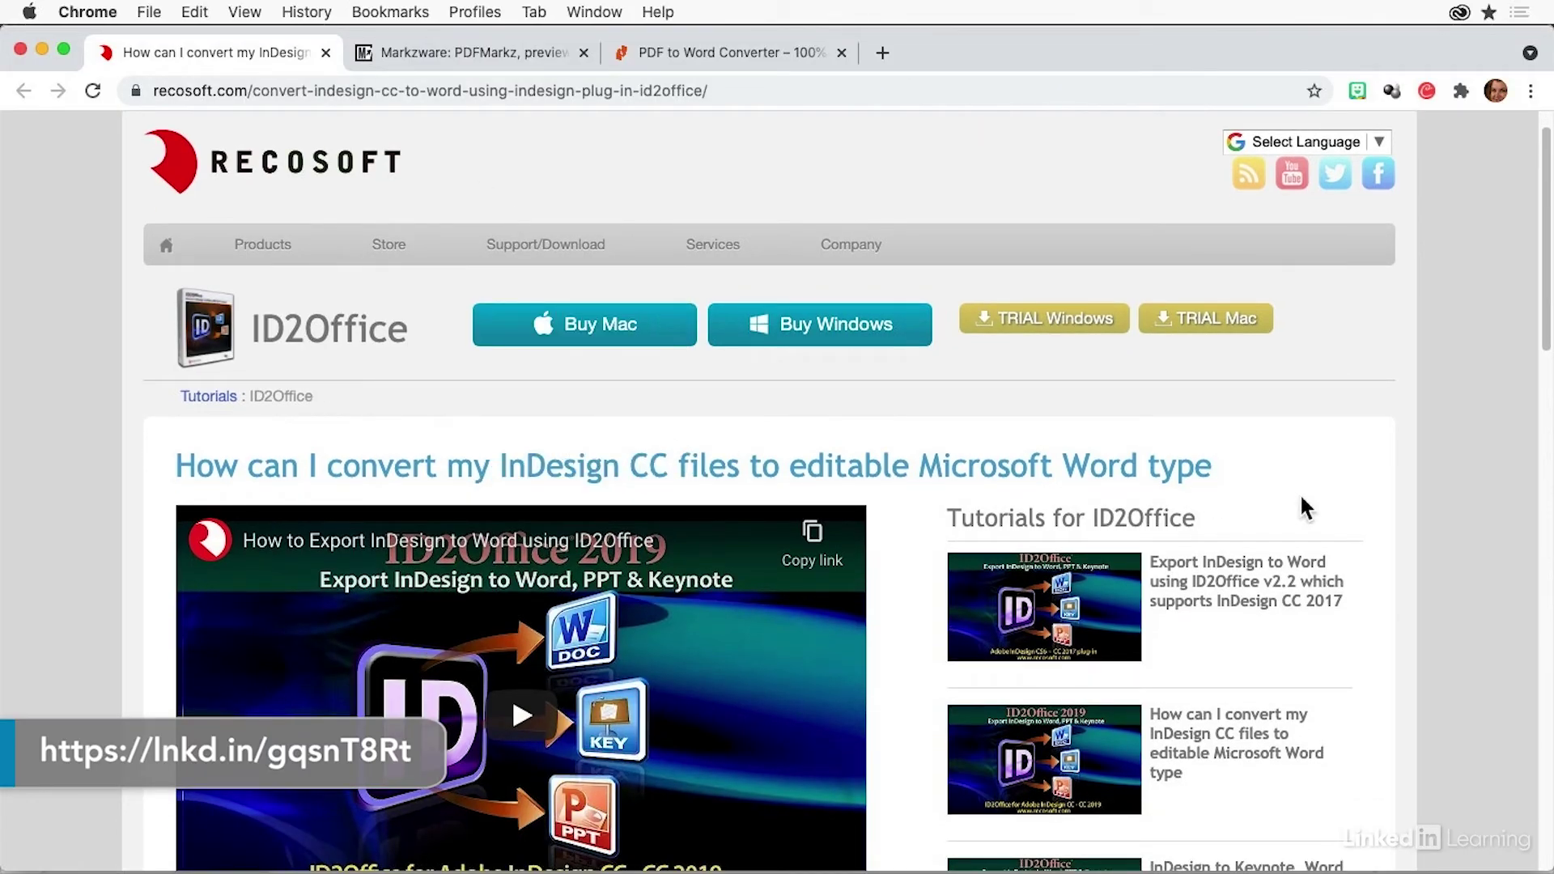
{"action": "scroll", "coordinate": [1429, 526], "scroll_direction": "down", "scroll_amount": 5}
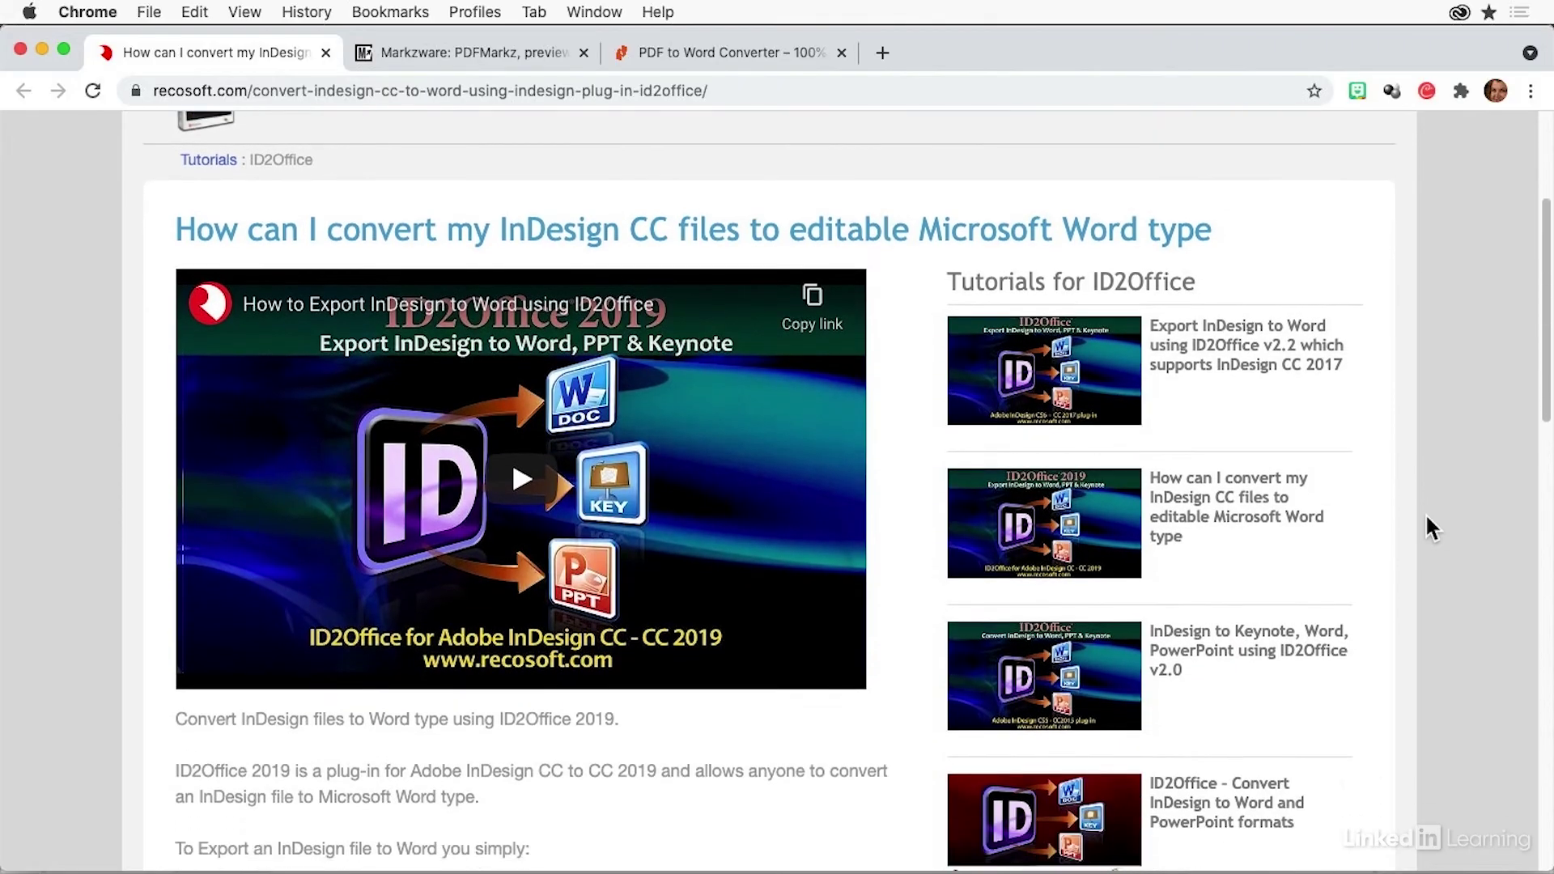
{"action": "scroll", "coordinate": [1427, 518], "scroll_direction": "down", "scroll_amount": 1}
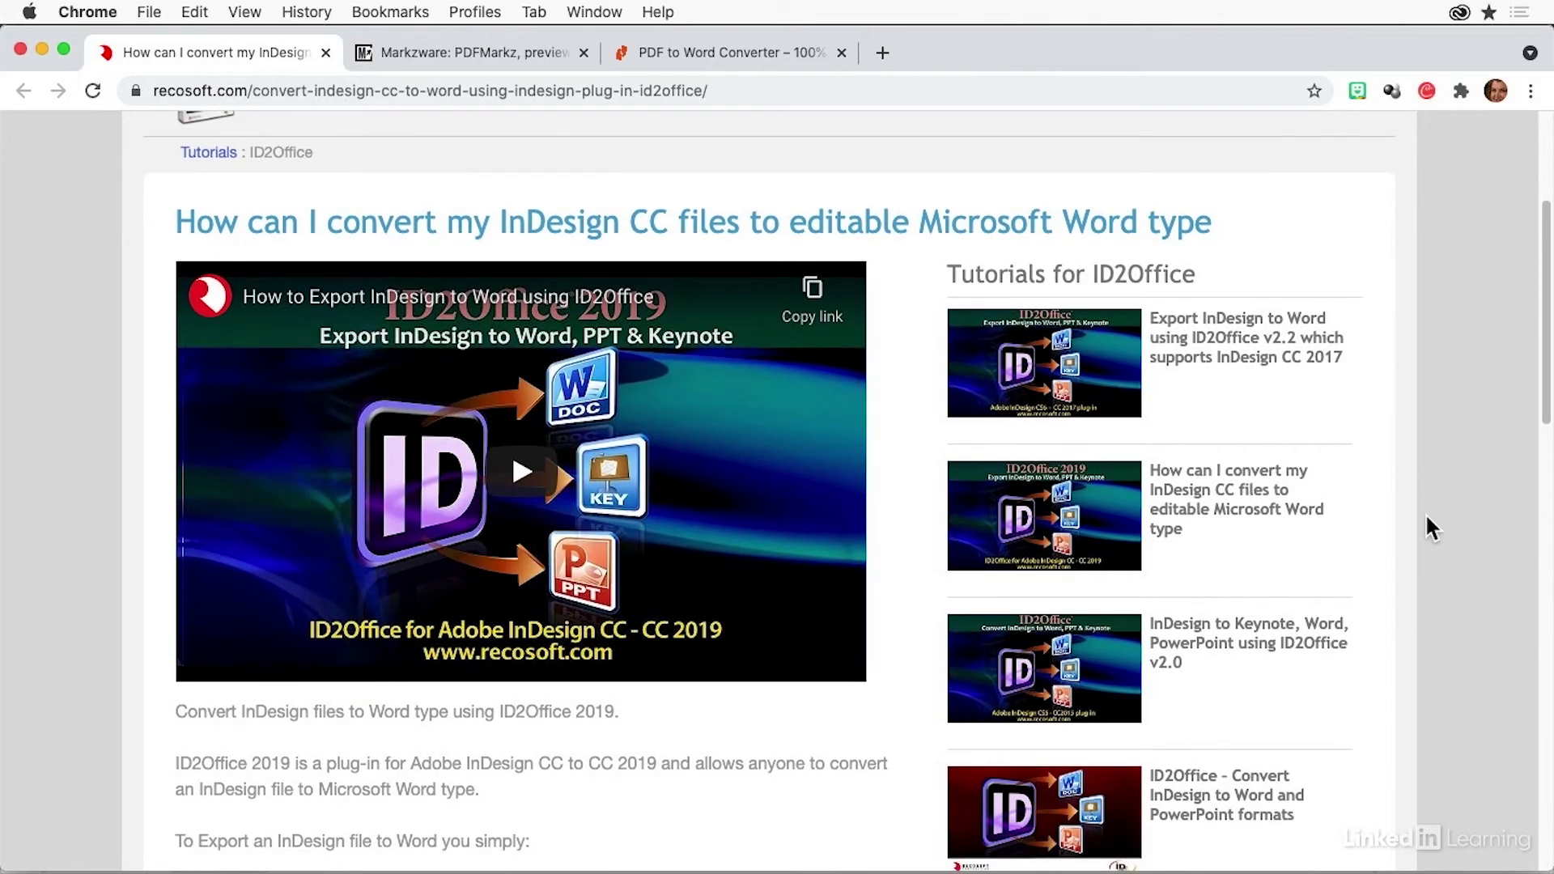
{"action": "scroll", "coordinate": [1426, 513], "scroll_direction": "up", "scroll_amount": 2}
{"action": "scroll", "coordinate": [1430, 498], "scroll_direction": "up", "scroll_amount": 2}
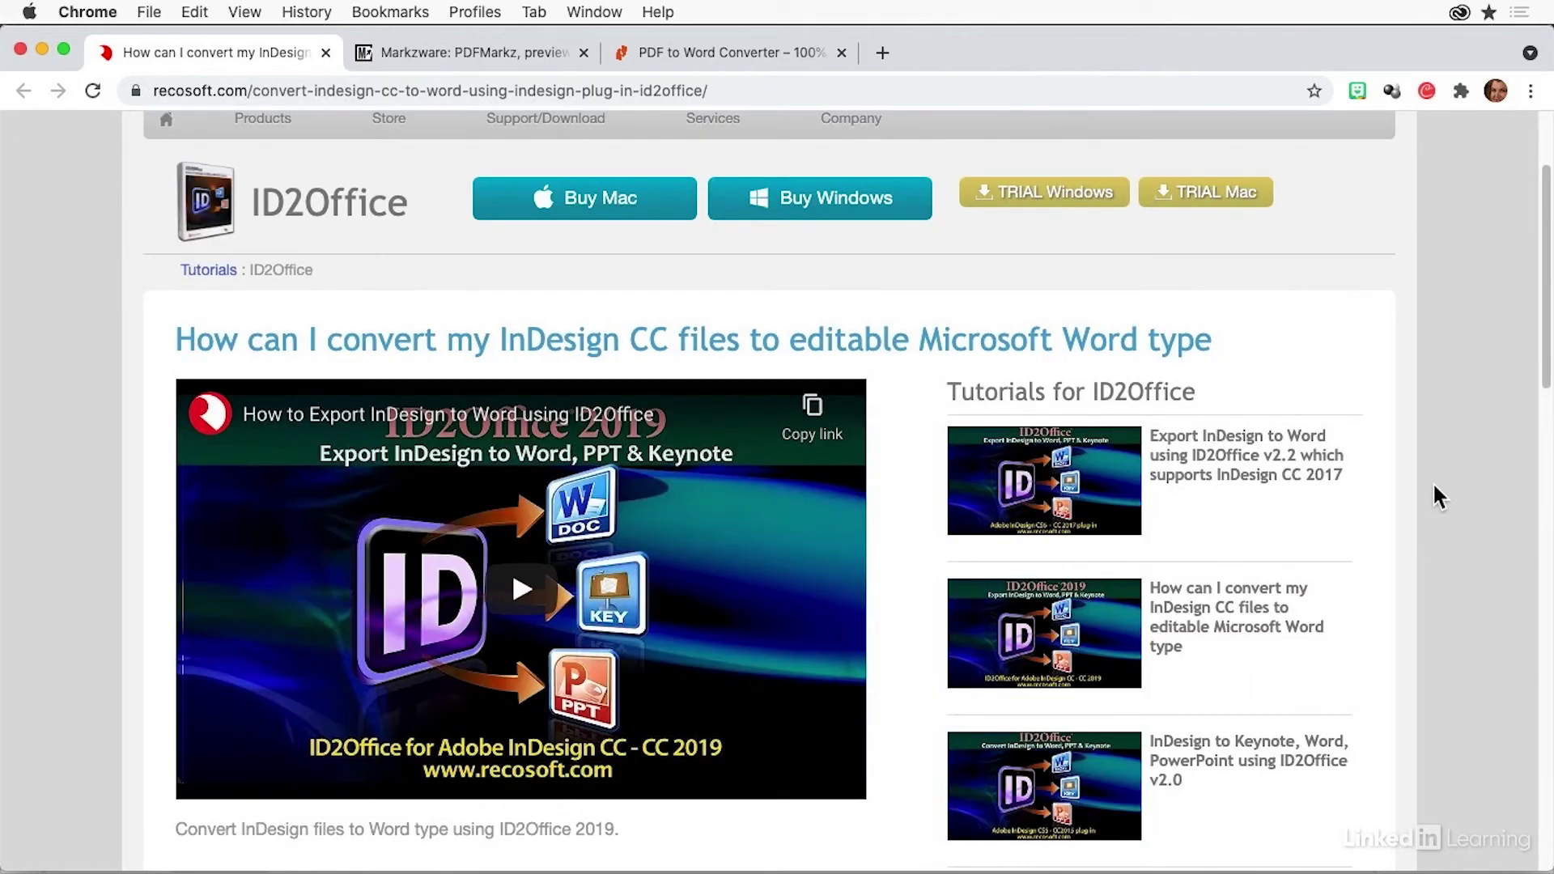
{"action": "scroll", "coordinate": [1433, 479], "scroll_direction": "up", "scroll_amount": 4}
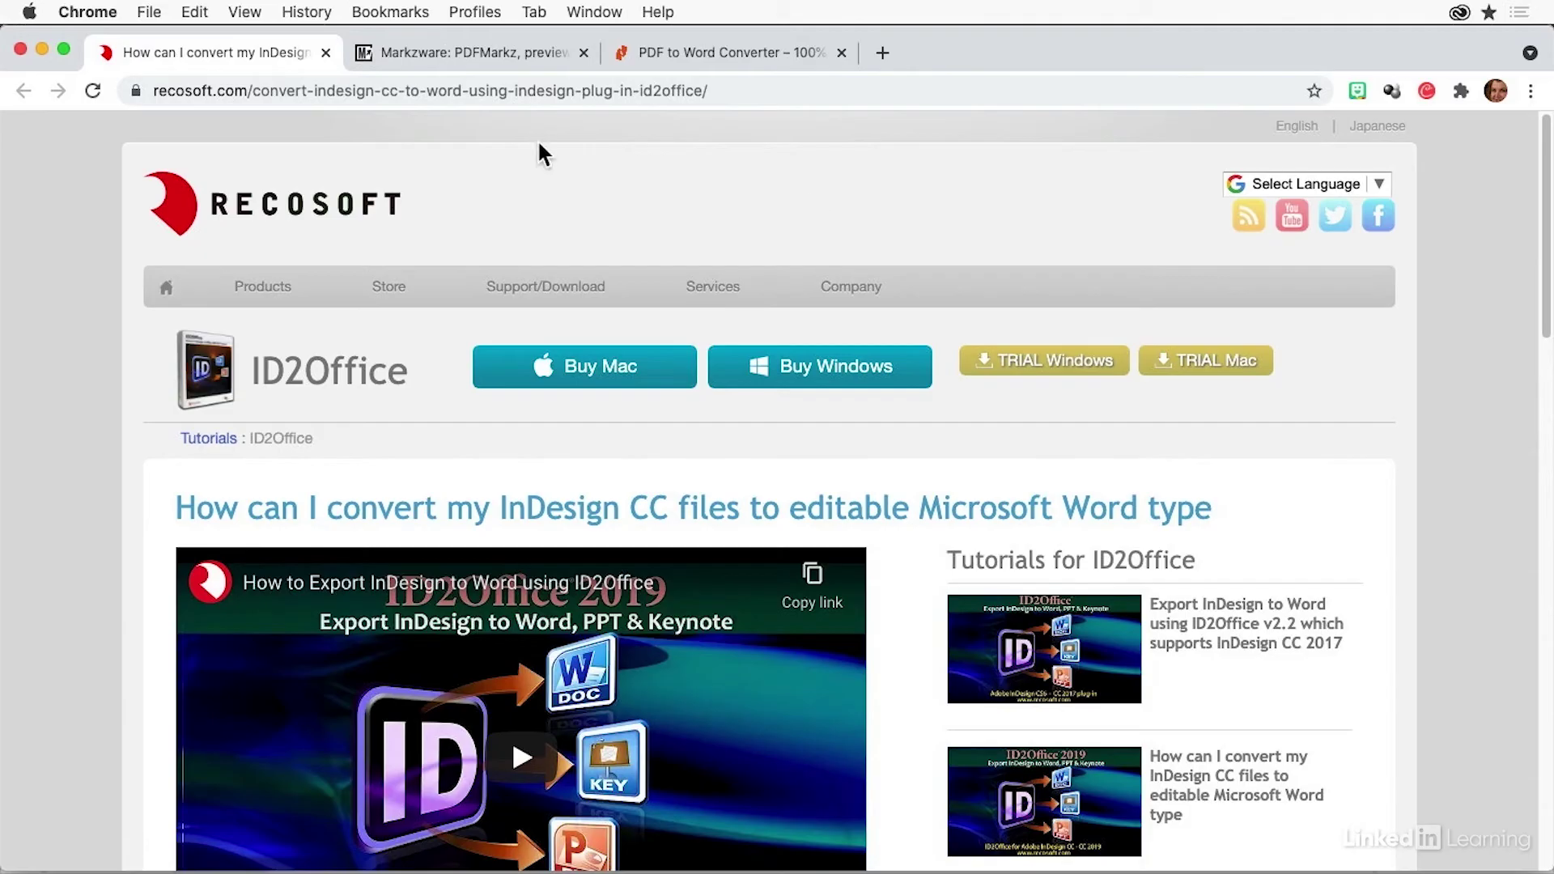
View the PDFMarkz page, then check Nitro's source and target formats, keeping PDF to Word
{"action": "left_click", "coordinate": [488, 58]}
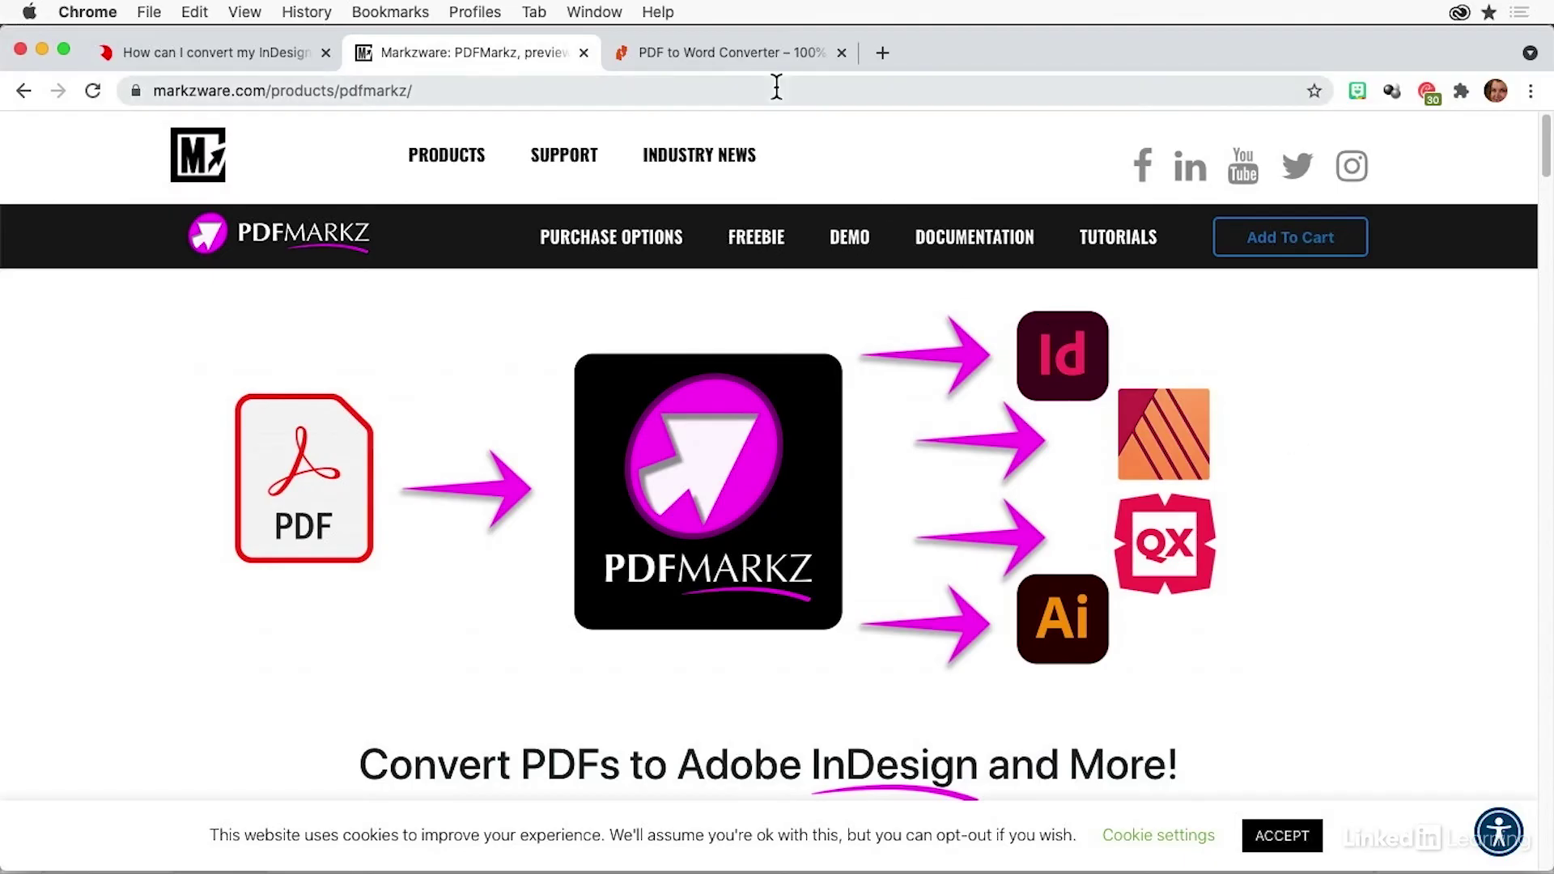
{"action": "left_click", "coordinate": [732, 52]}
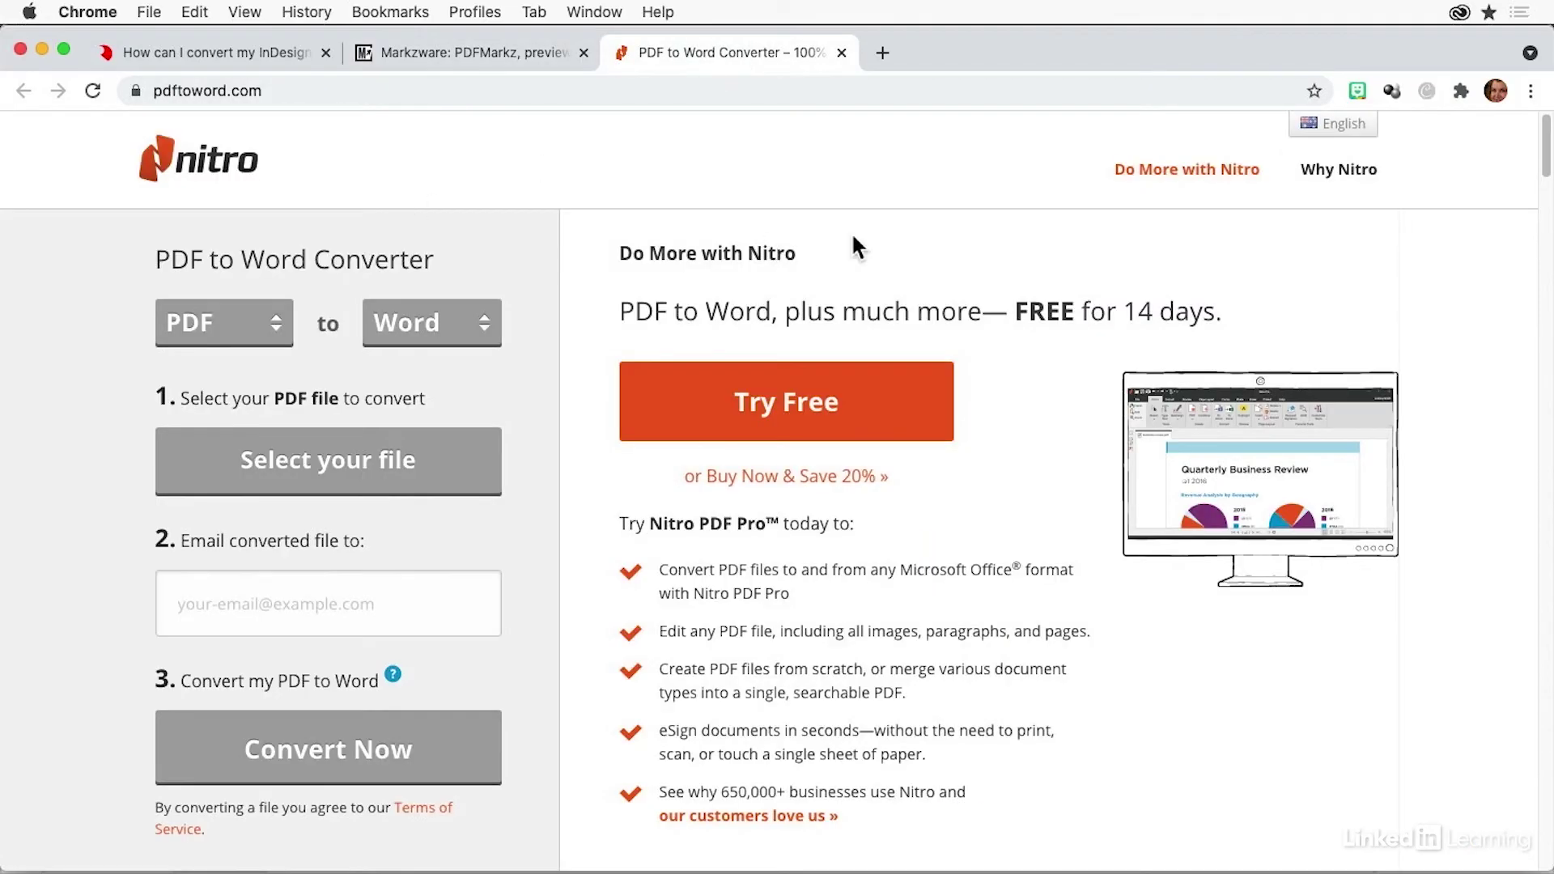
{"action": "left_click", "coordinate": [283, 340]}
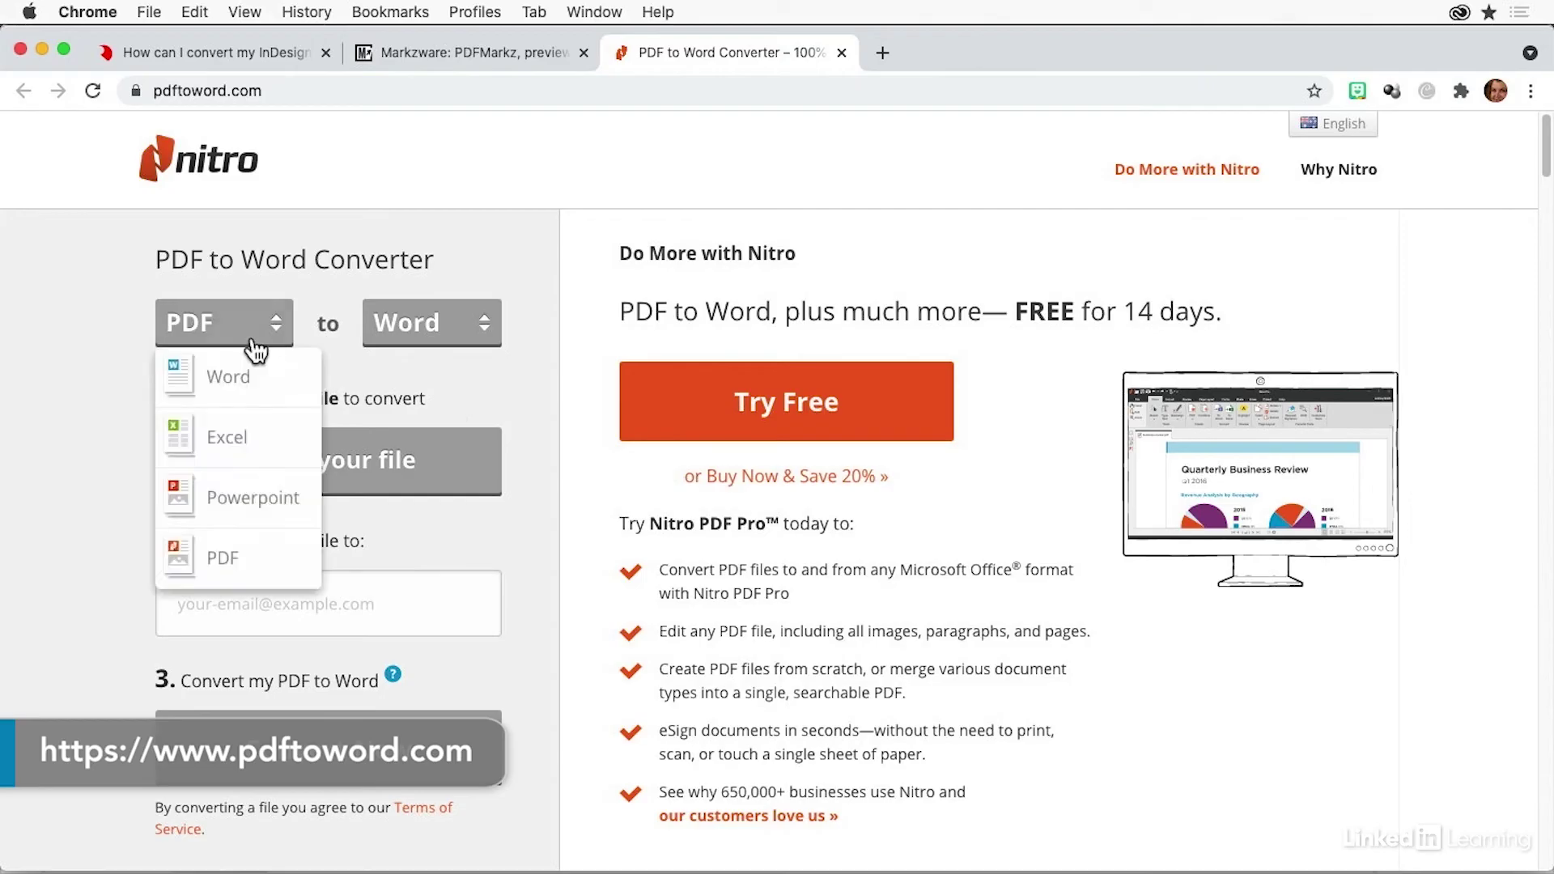
{"action": "left_click", "coordinate": [456, 340]}
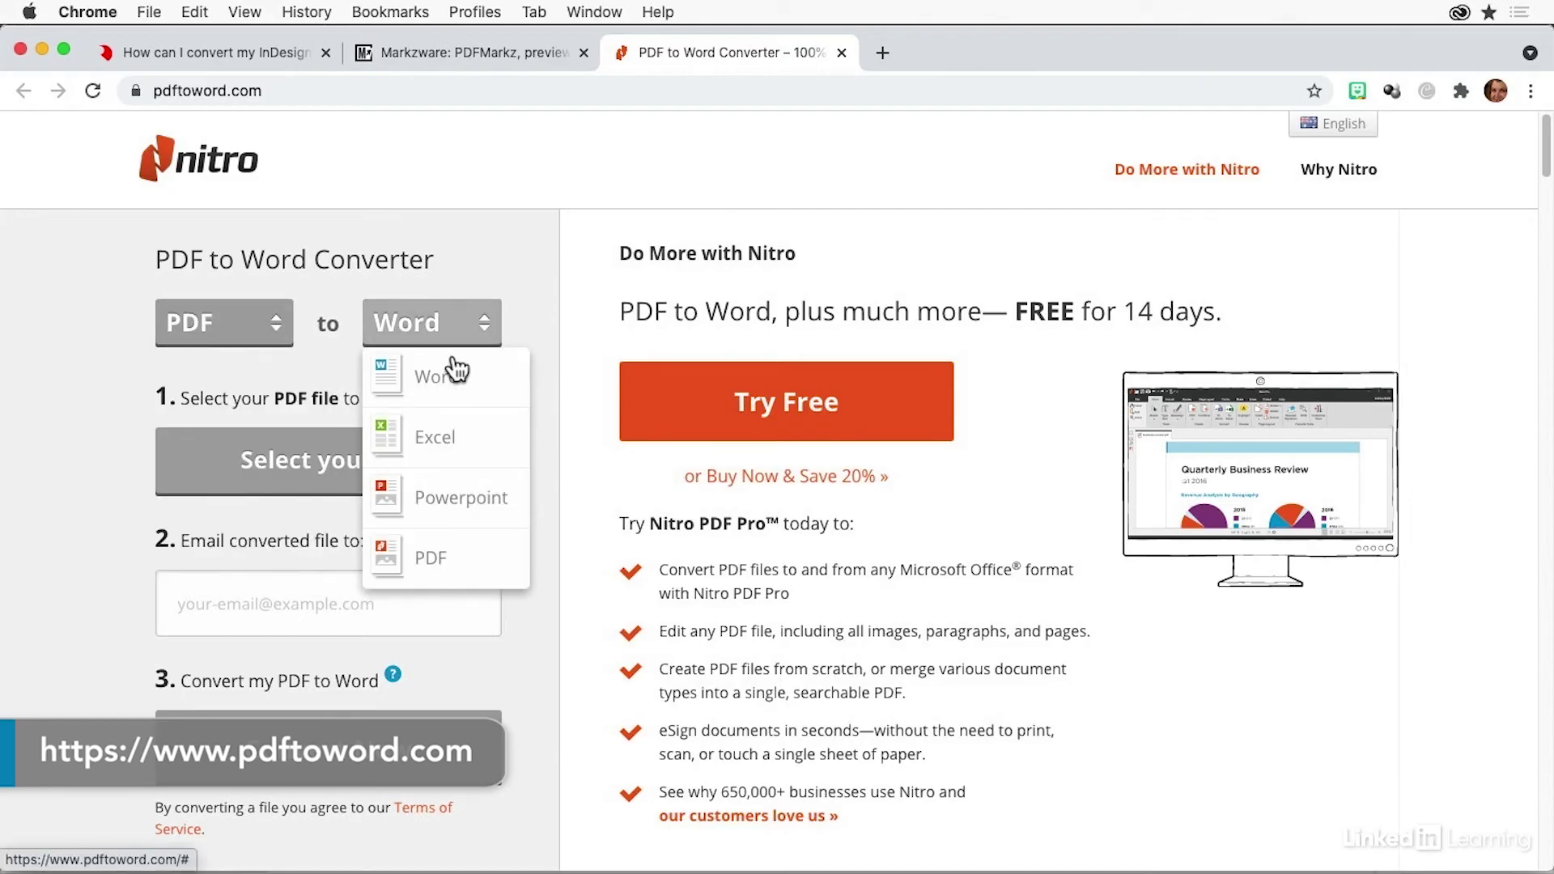
{"action": "left_click", "coordinate": [122, 513]}
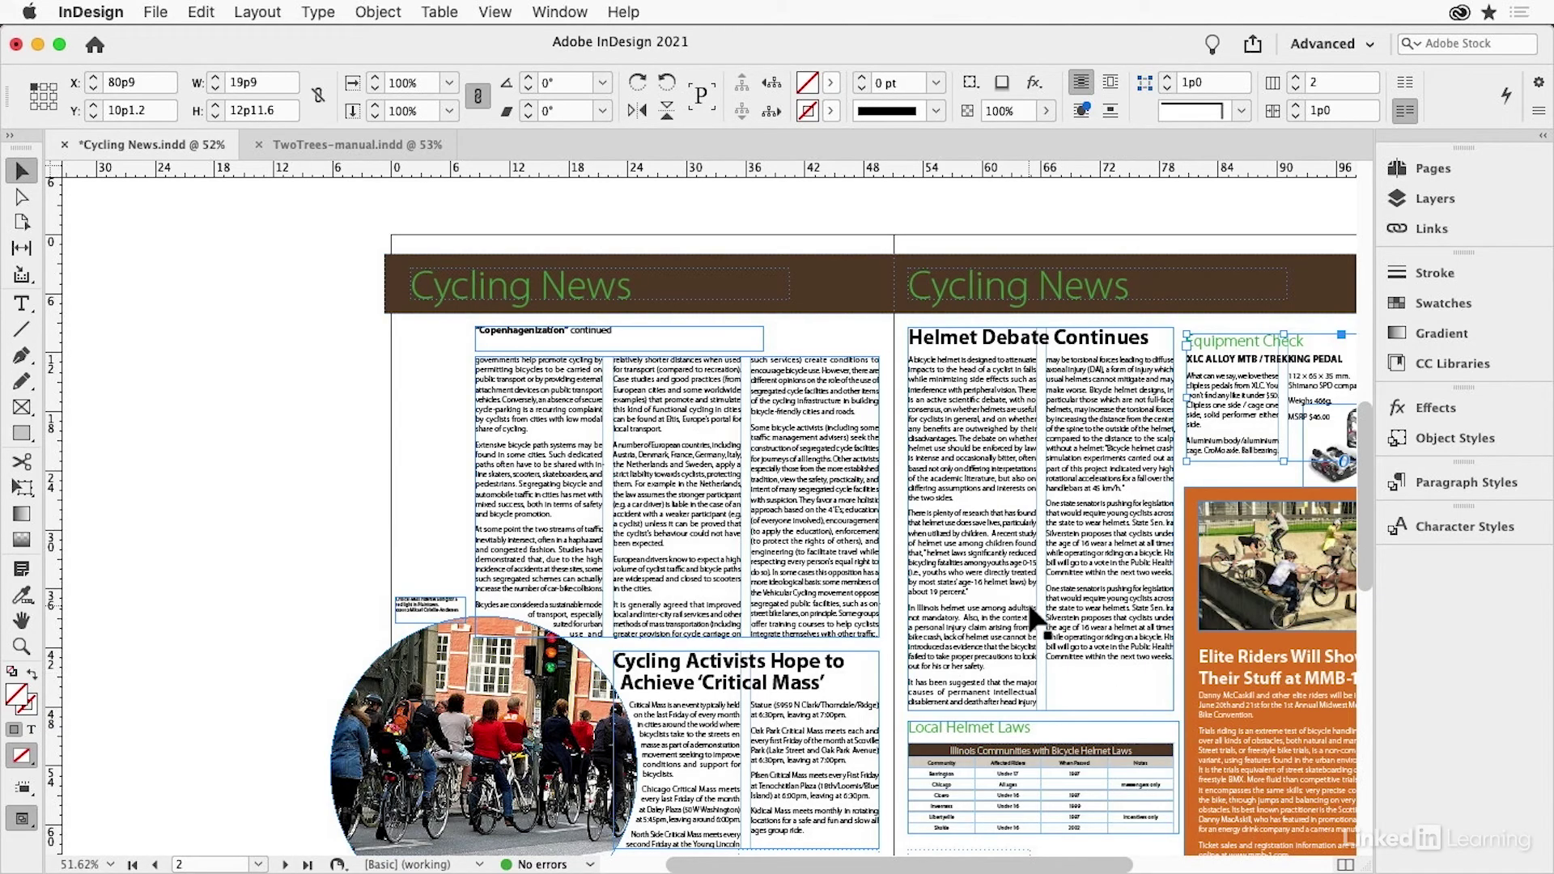
Scroll the Cycling News spread up to show the Critical Mass and Helmet Debate articles
{"action": "scroll", "coordinate": [1026, 599], "scroll_direction": "up", "scroll_amount": 3}
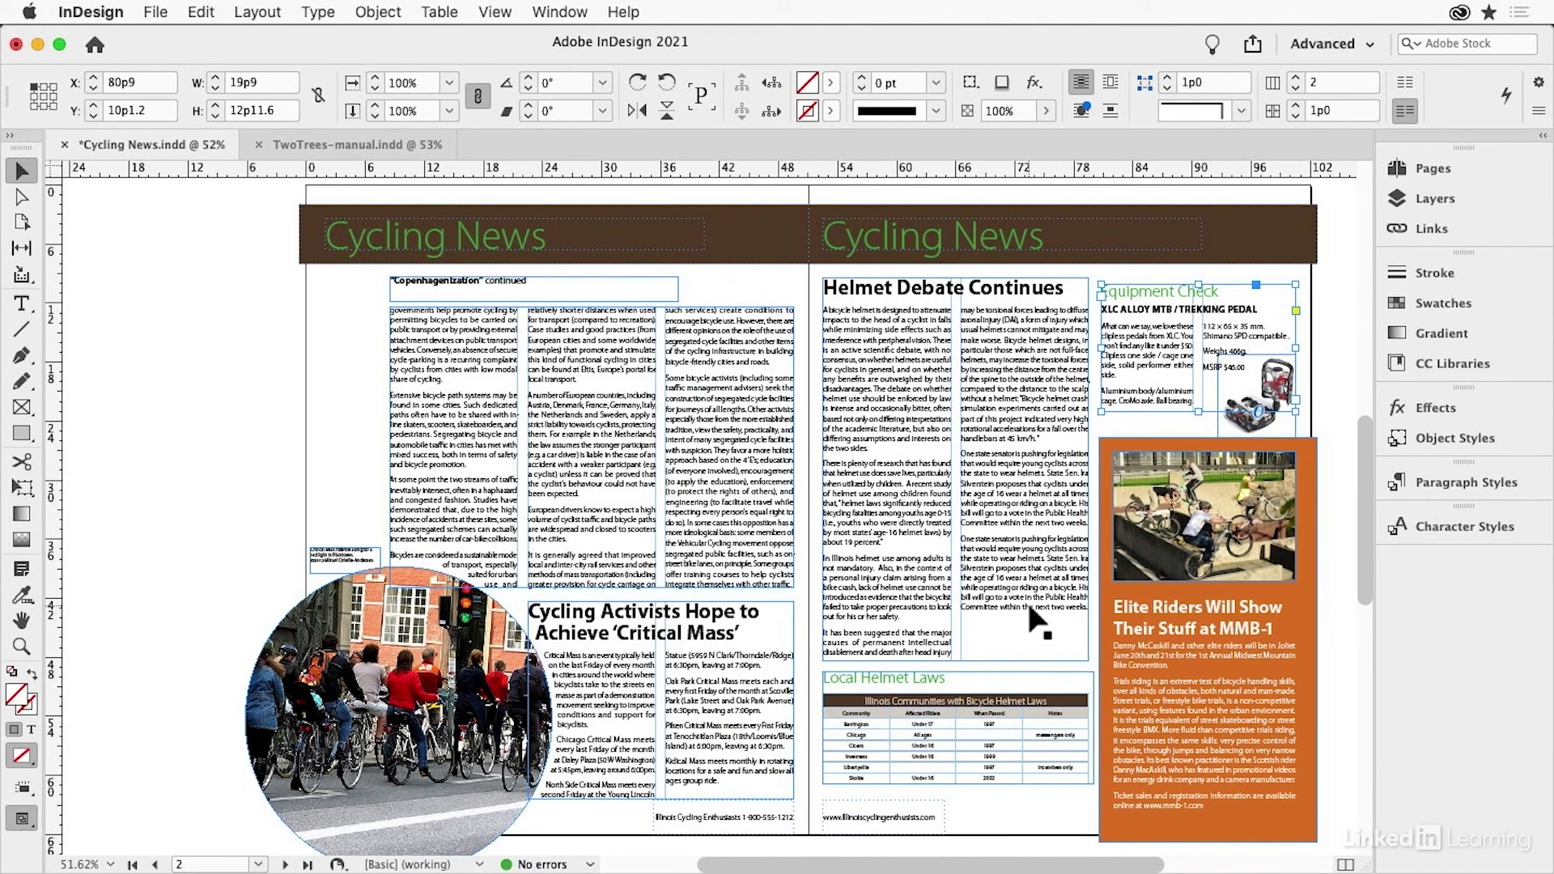